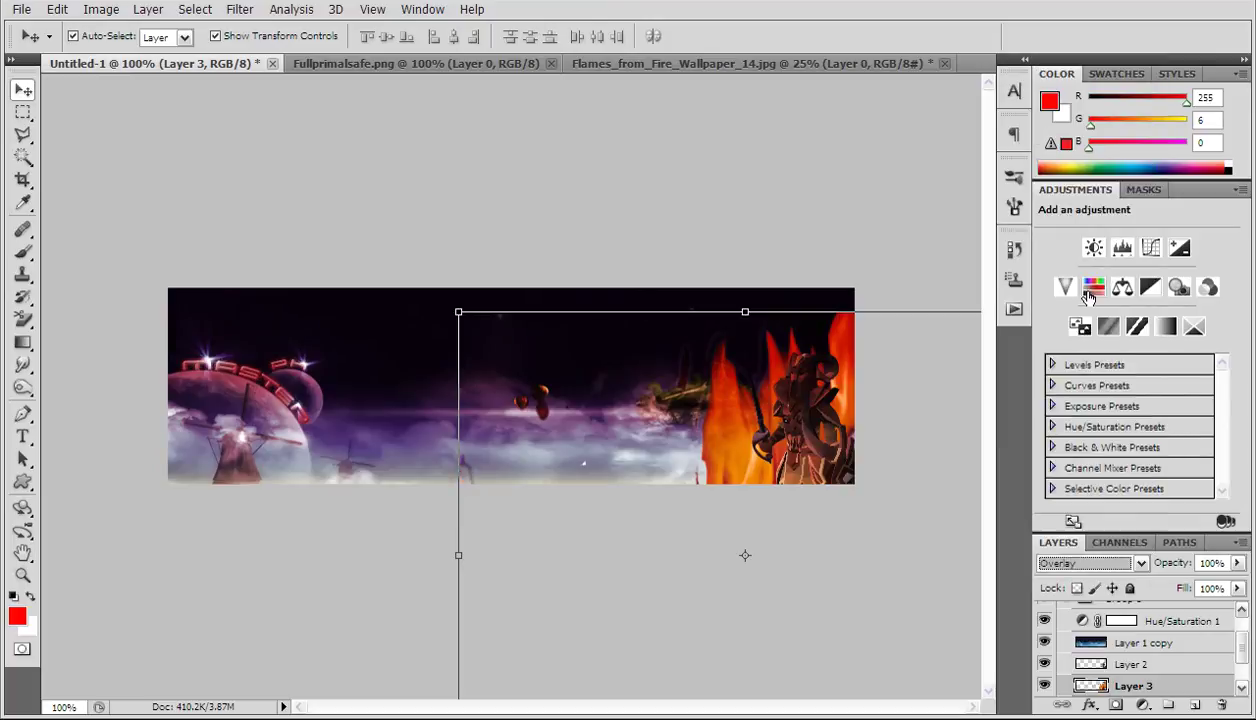
Step: Try several blend modes on the flames layer (Layer 3), including Hard Light and Difference
key(Down)
key(Down)
key(Down)
key(Down)
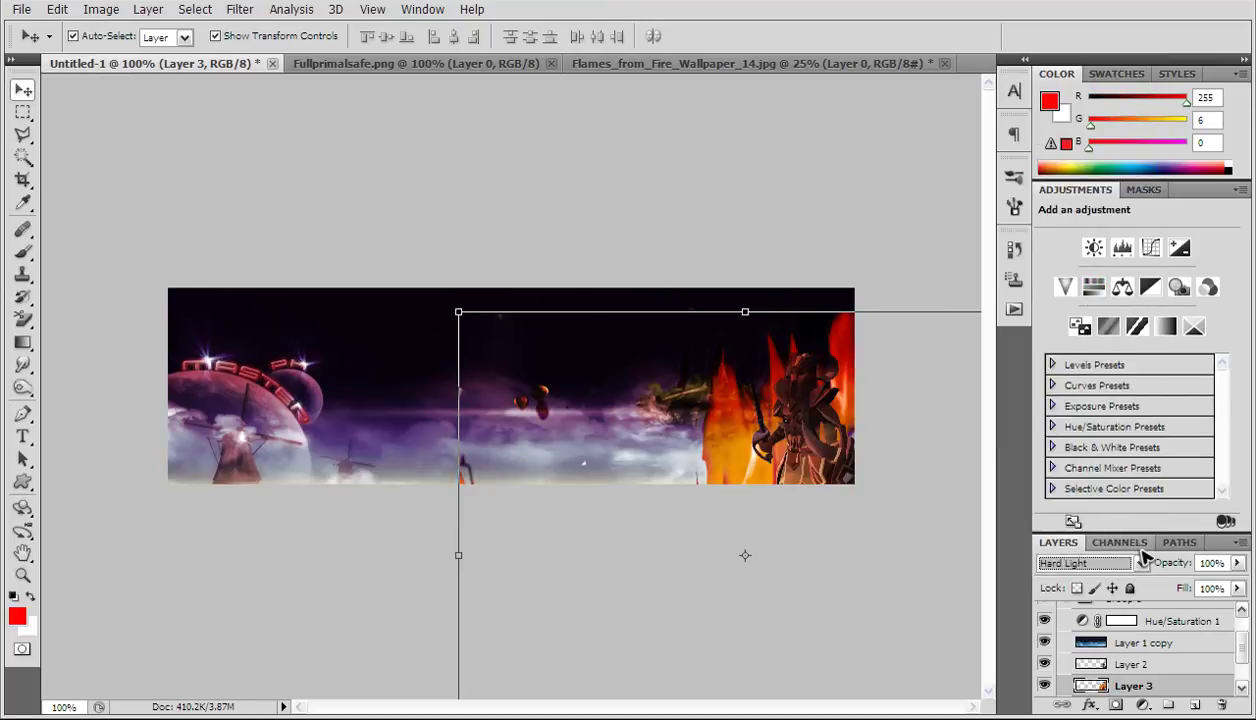
key(Down)
key(Down)
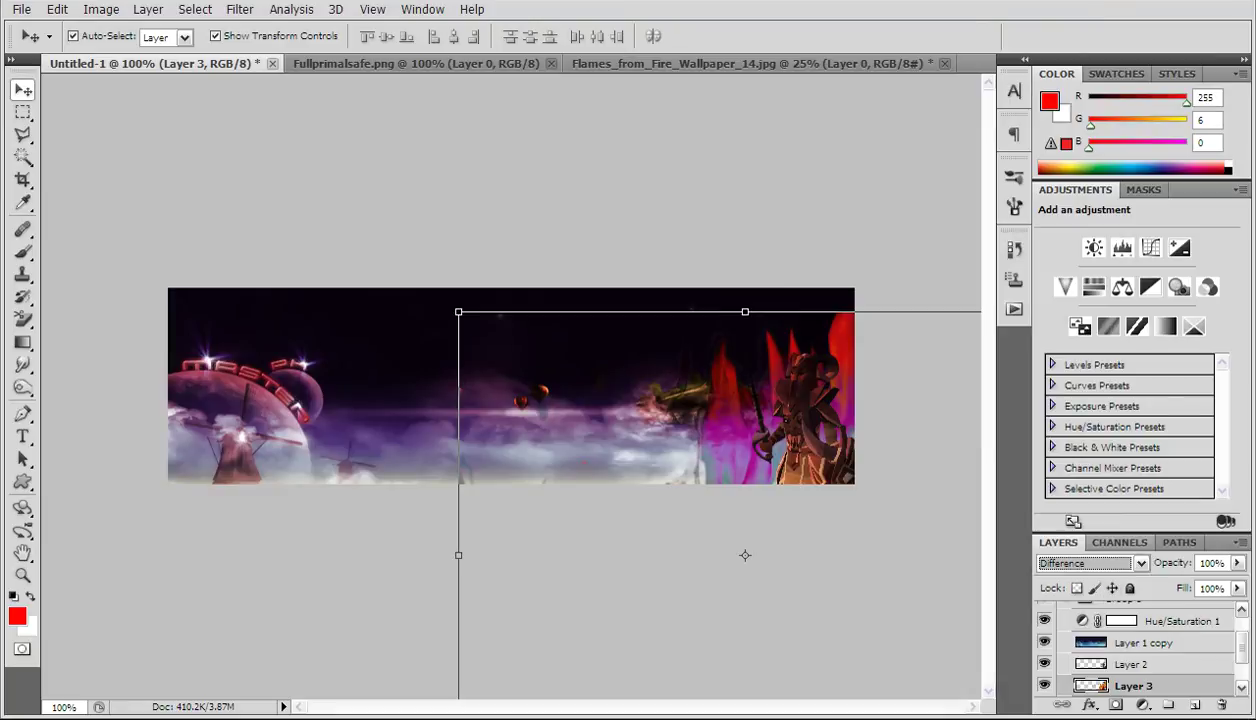
Step: Delete the flames layer (Layer 3) from the banner and close the flames wallpaper document without saving it
click(1221, 705)
click(590, 262)
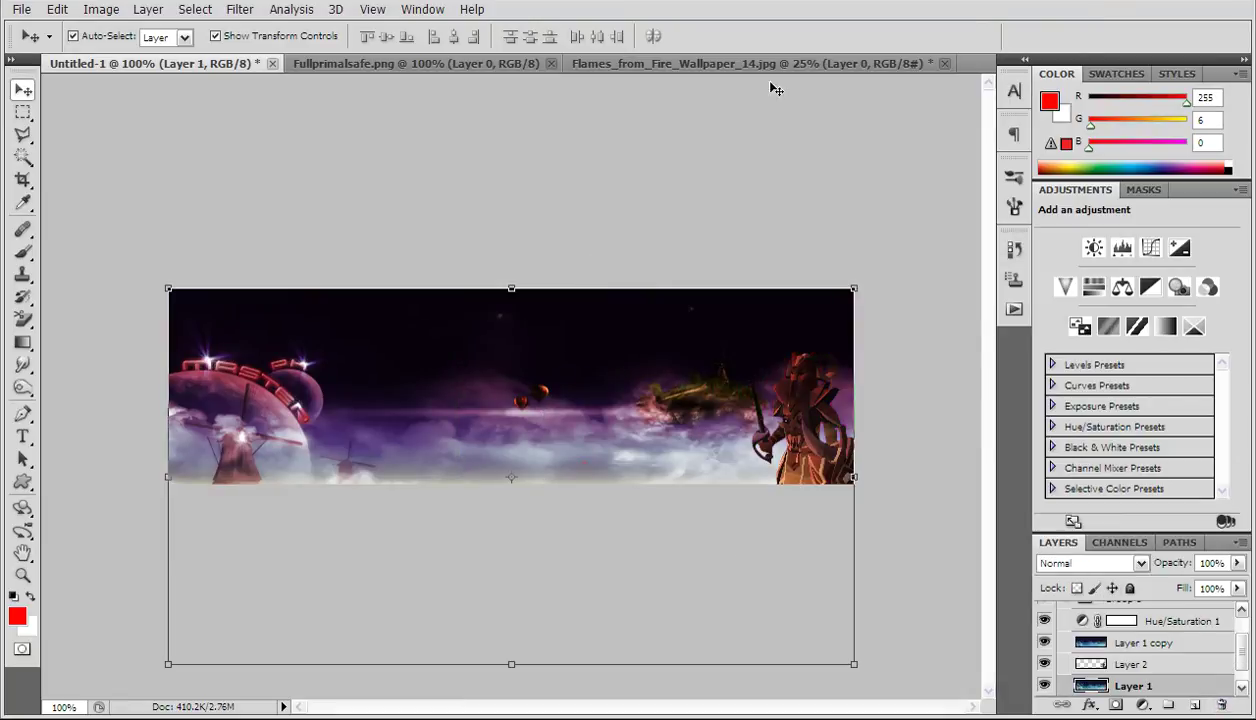
click(855, 66)
click(943, 63)
click(666, 273)
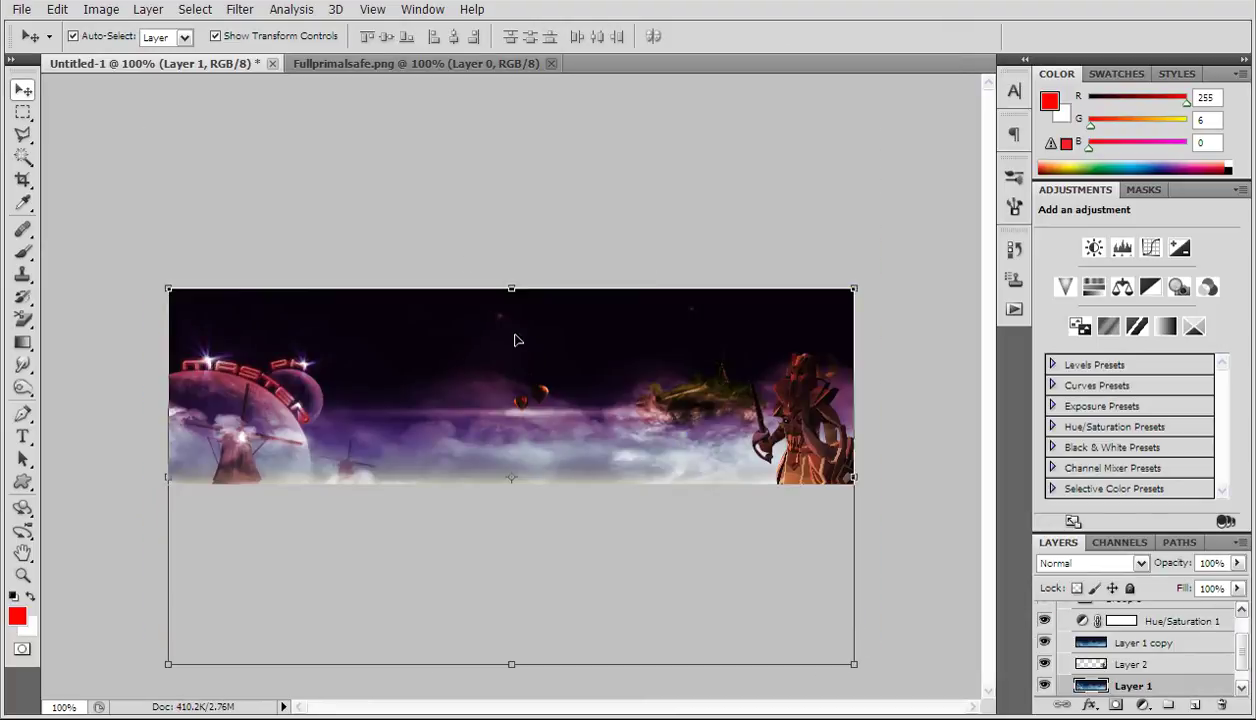
Step: Duplicate the warrior's layer, Layer 2, in the banner document Untitled-1
click(415, 63)
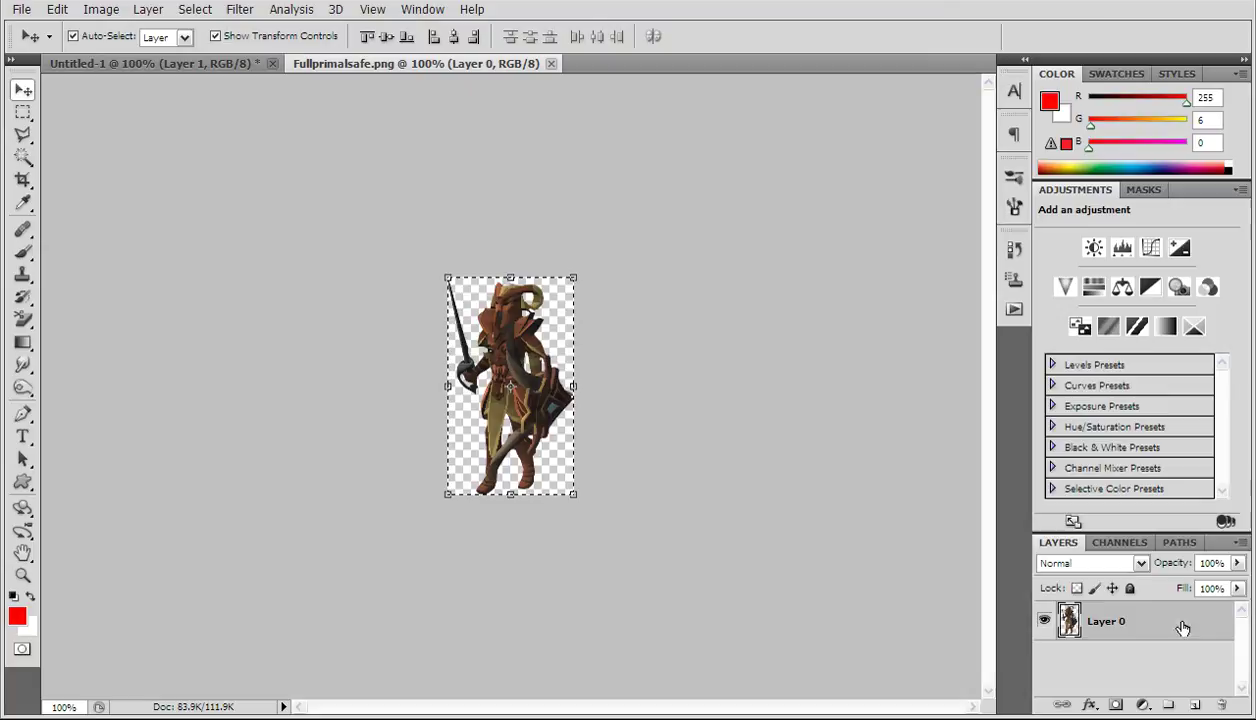
click(177, 64)
scroll(1198, 655, up, 2)
scroll(1176, 635, down, 1)
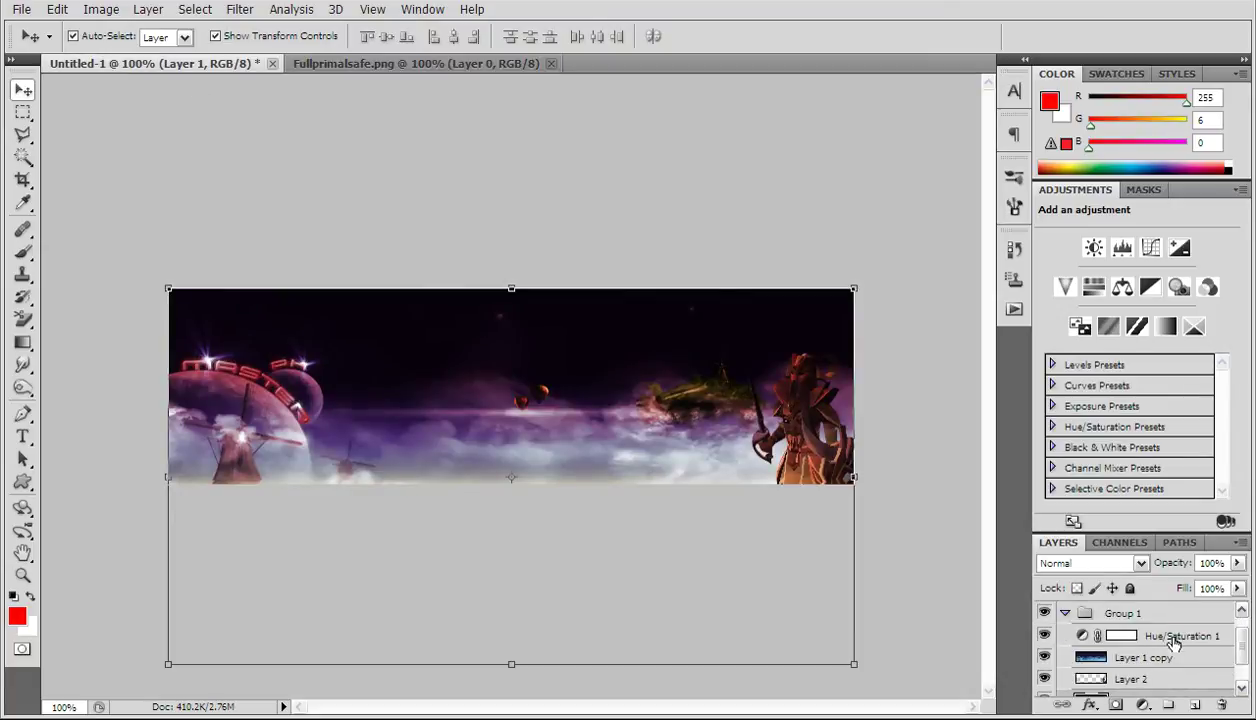
click(1140, 679)
key(ctrl+j)
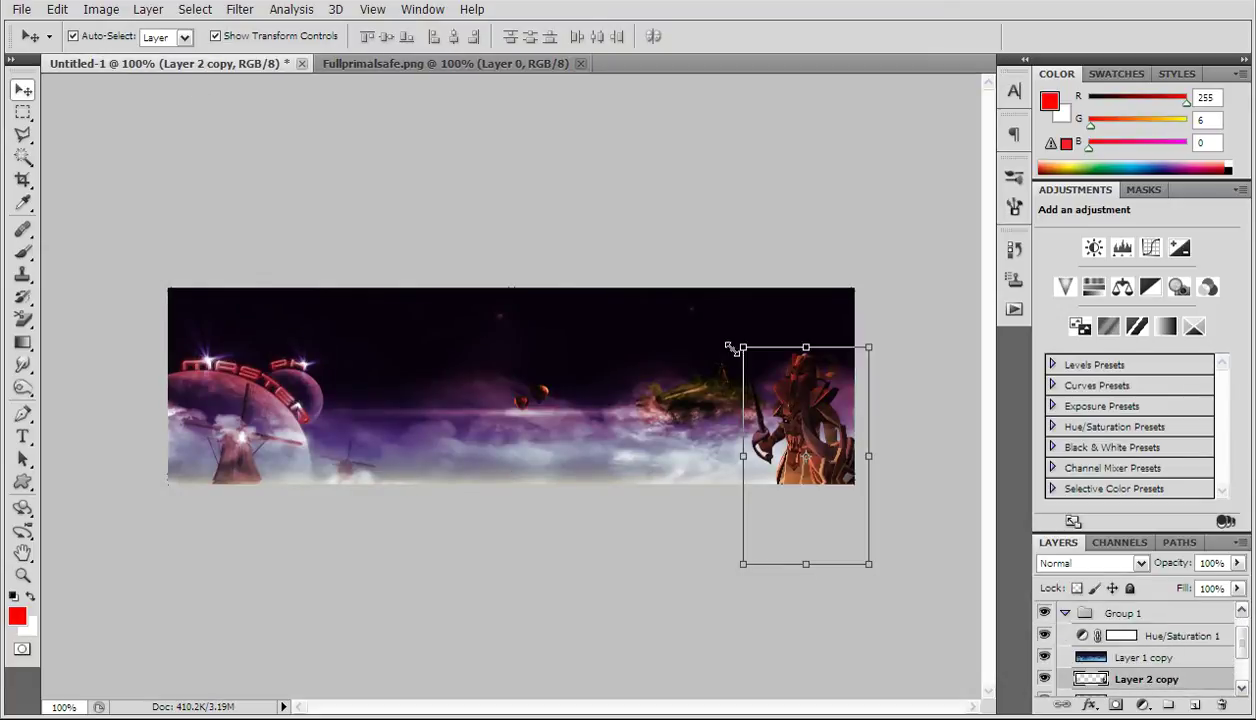
Step: Enlarge the duplicated warrior at the banner's right end and place Layer 2 copy below Layer 2 in the layer order
drag(742, 348, 725, 334)
drag(795, 394, 787, 377)
drag(720, 318, 628, 252)
drag(721, 340, 768, 381)
key(Return)
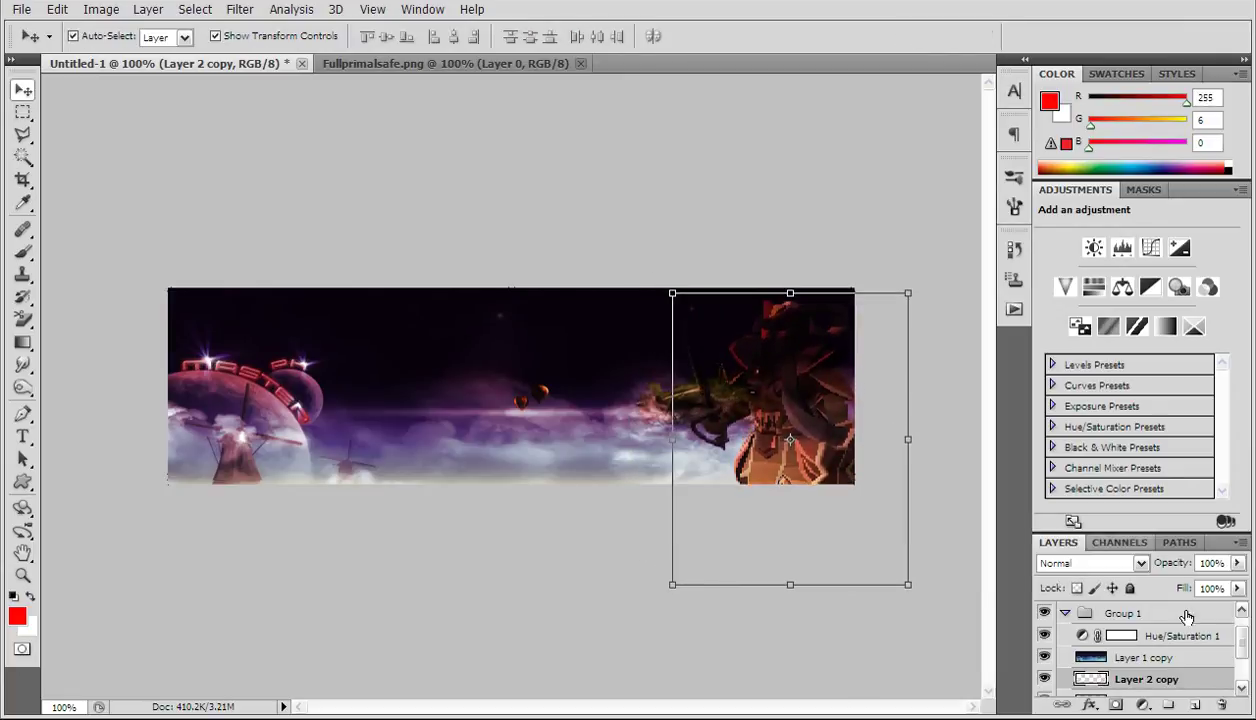
scroll(1170, 679, down, 1)
drag(1170, 674, 1170, 688)
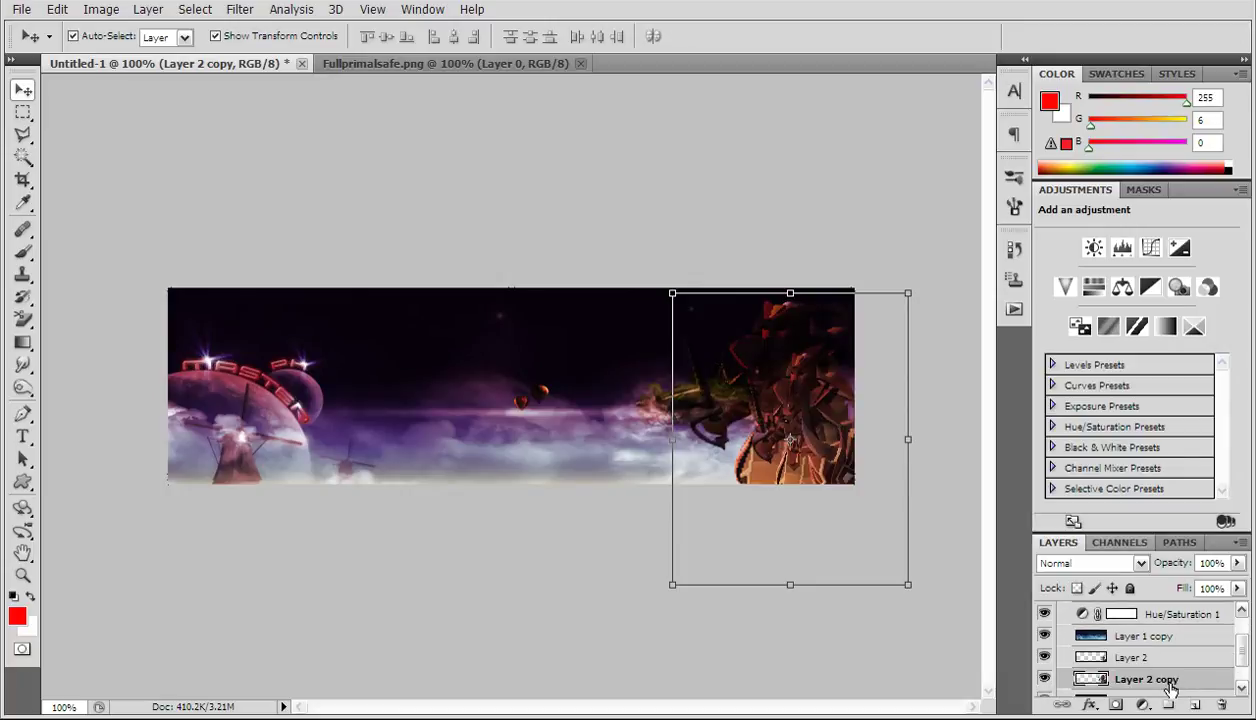
Step: Apply a filter to Layer 2 copy and reposition it behind the original warrior at 62% opacity
click(240, 9)
mouse_move(310, 273)
click(478, 289)
drag(1237, 563, 1205, 588)
click(22, 90)
drag(764, 428, 886, 449)
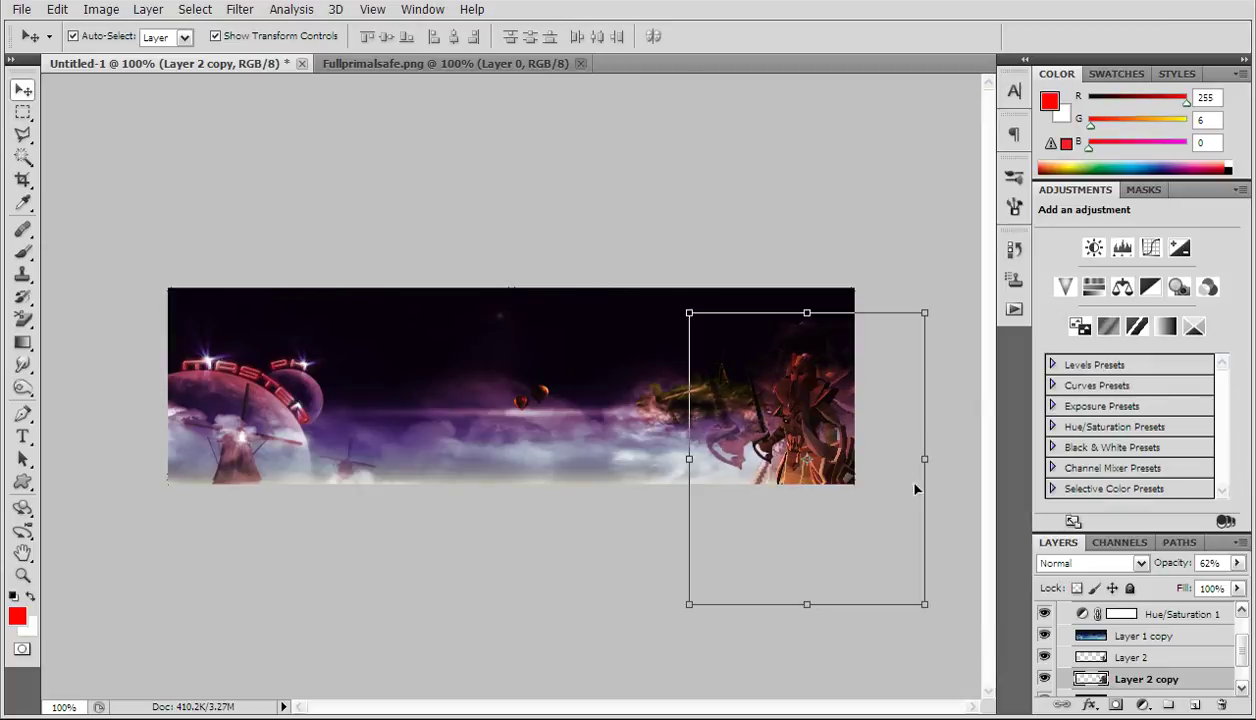
Step: Try enlarging Layer 2 copy further behind the warrior, and undo the transformation
drag(689, 313, 586, 233)
drag(812, 358, 866, 427)
key(Return)
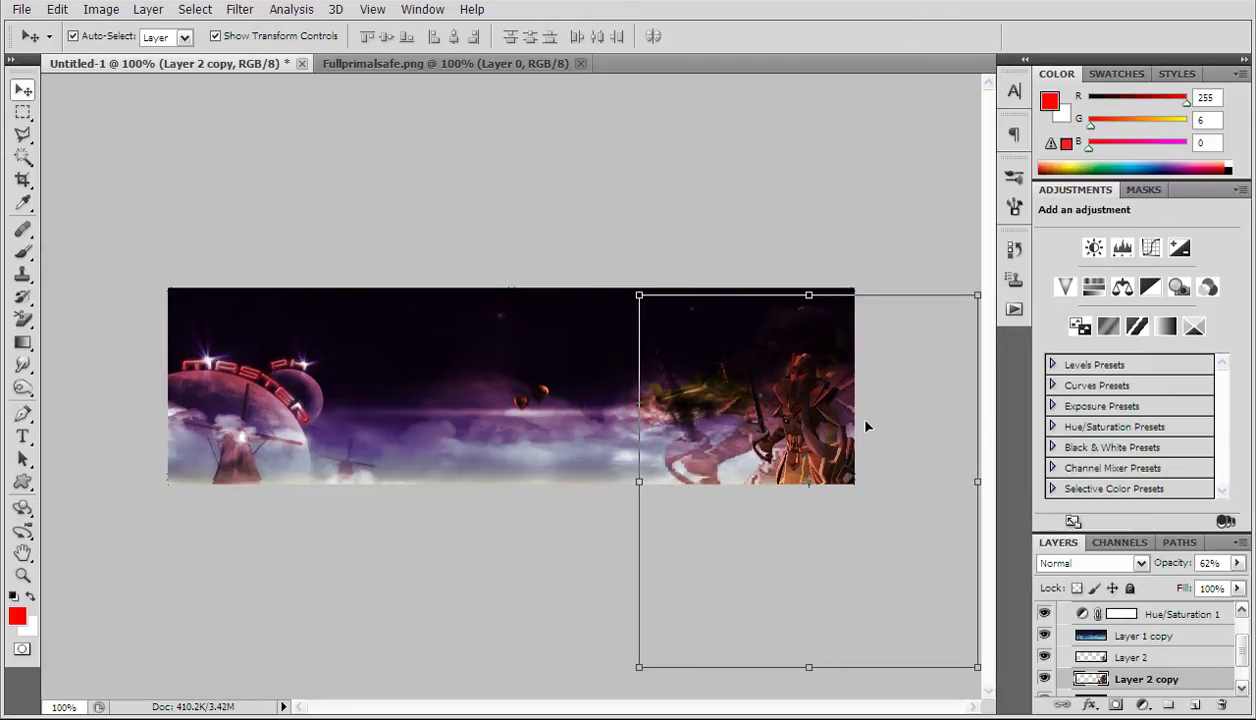
key(ctrl+z)
Step: Hide the transform outline and lower the opacity of Layer 2 copy to 51%
drag(881, 445, 874, 455)
key(ctrl+h)
drag(1237, 563, 1188, 590)
click(1149, 683)
Step: Try erasing the faded warrior parts beside the original with a soft 69 px eraser, and undo the strokes
click(22, 342)
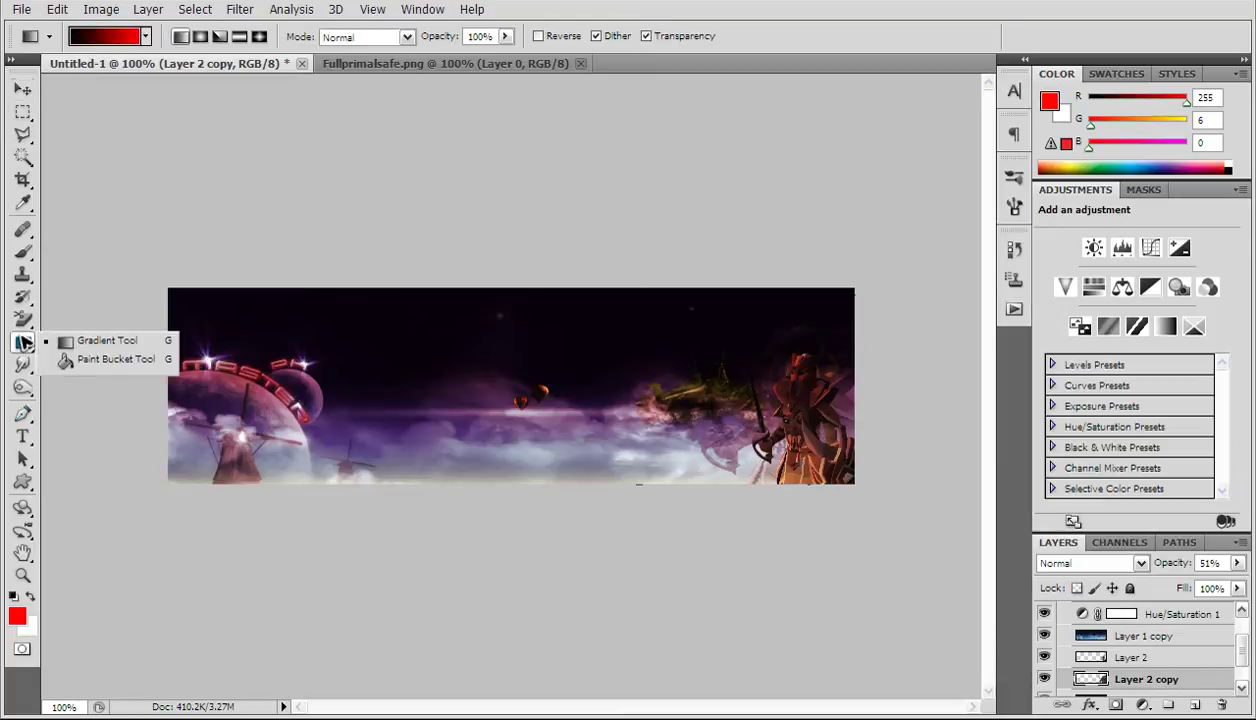
click(22, 251)
click(22, 318)
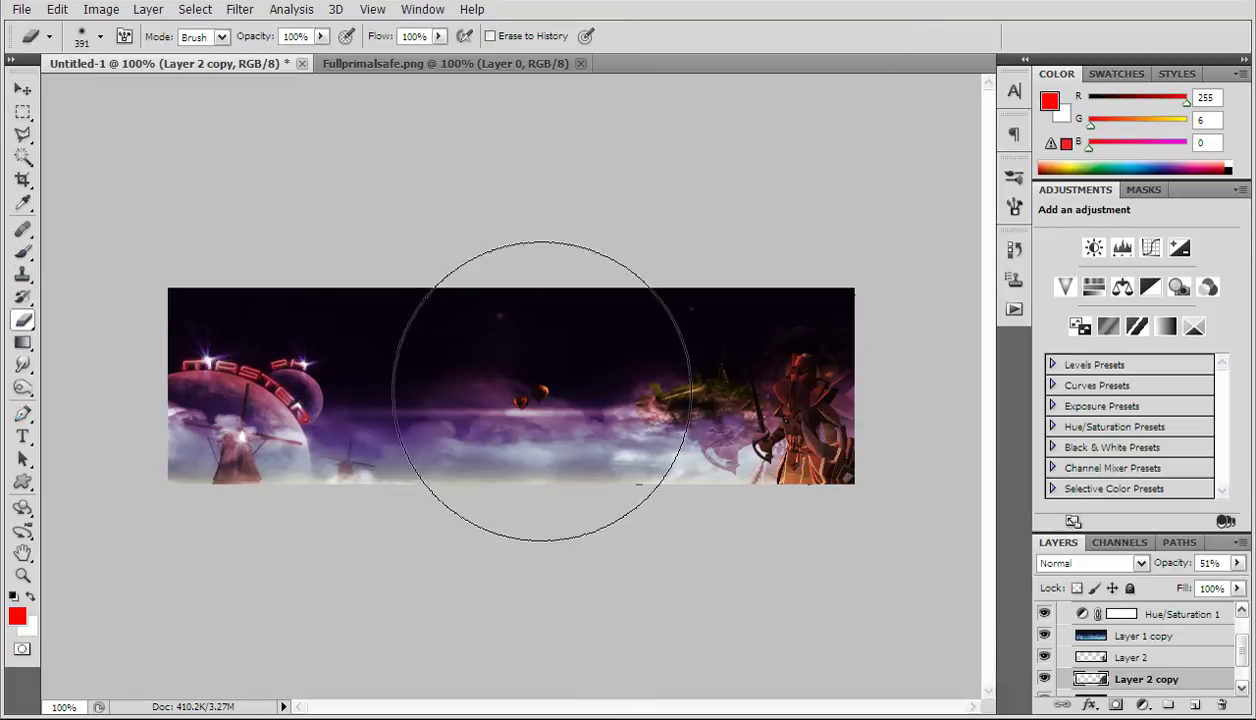
click(100, 37)
drag(73, 89, 96, 89)
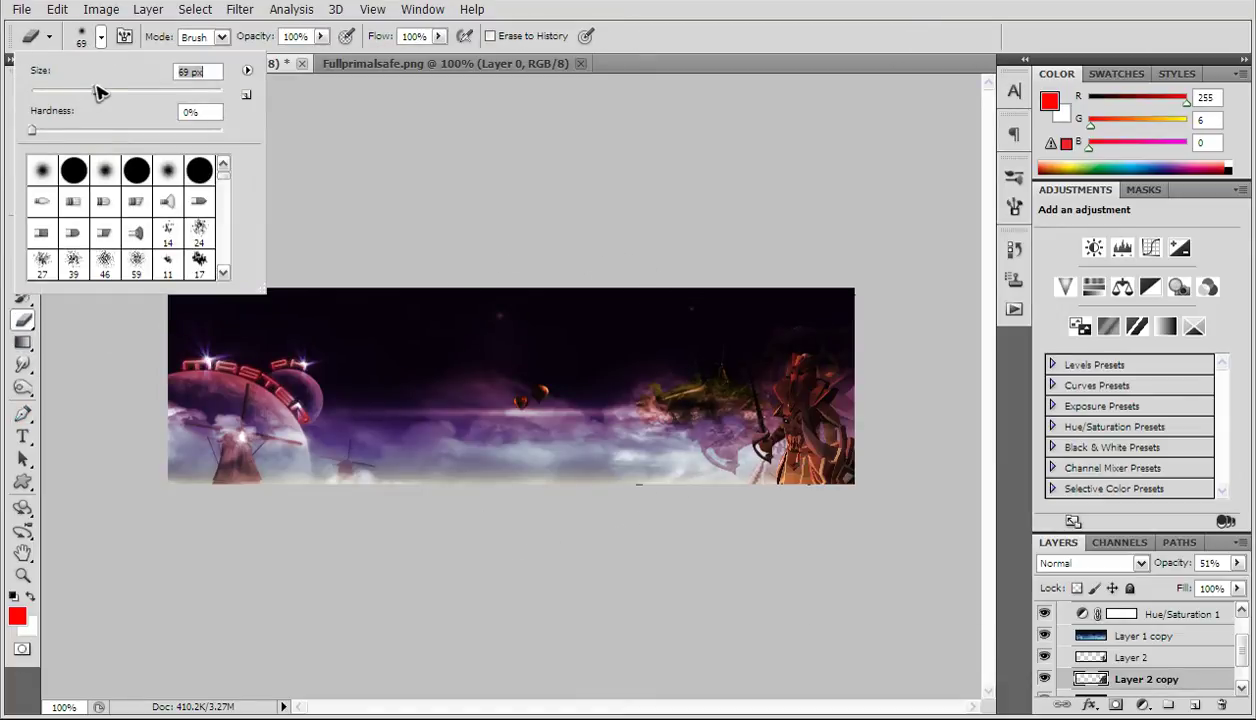
drag(661, 394, 713, 491)
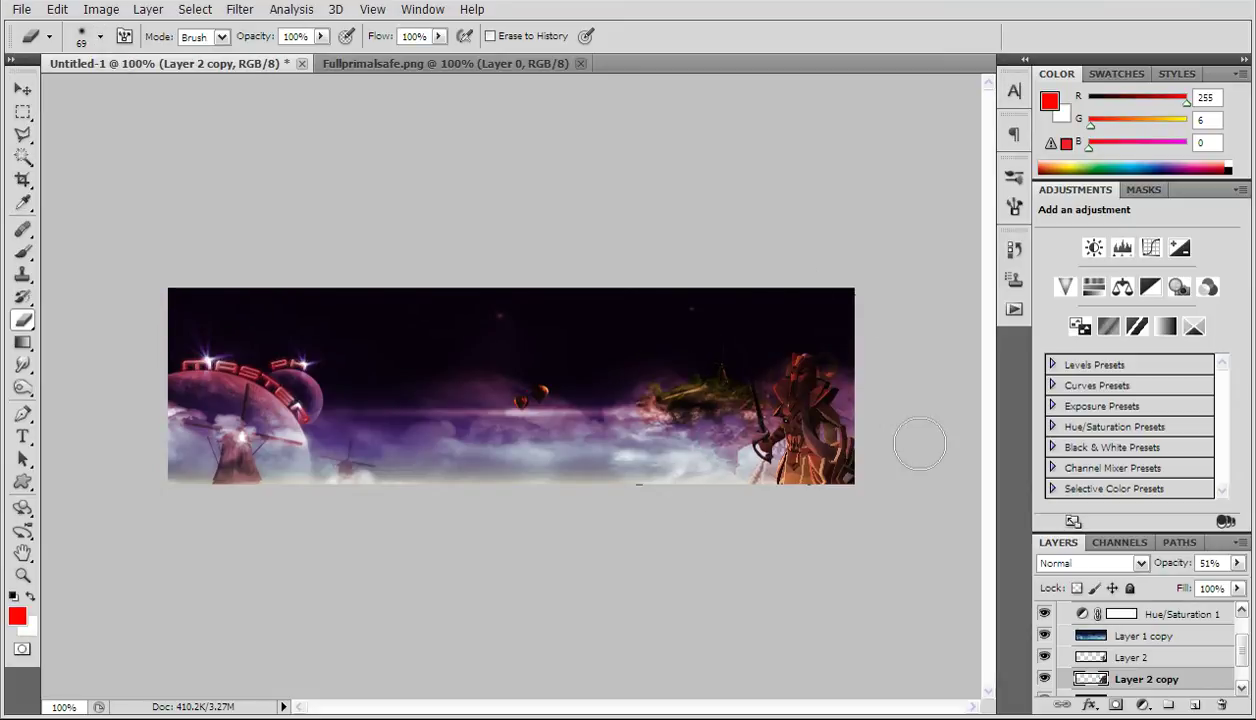
key(ctrl+z)
drag(674, 432, 702, 434)
key(ctrl+z)
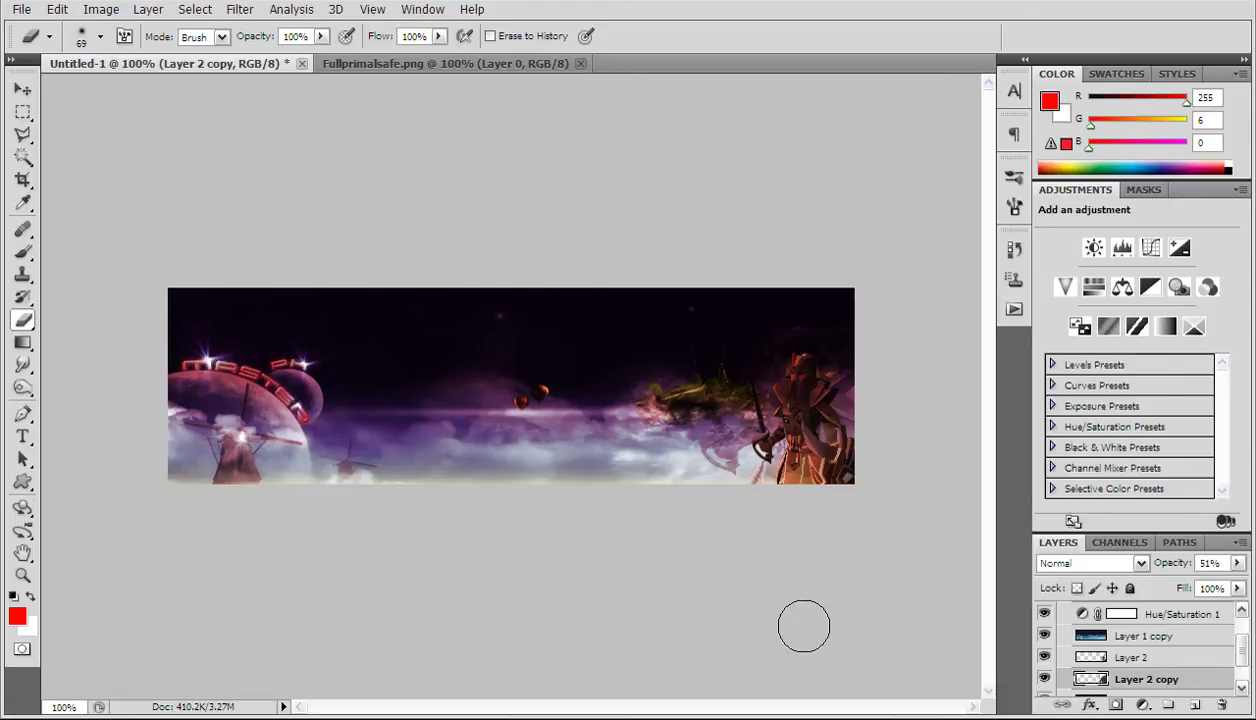
scroll(1197, 693, up, 2)
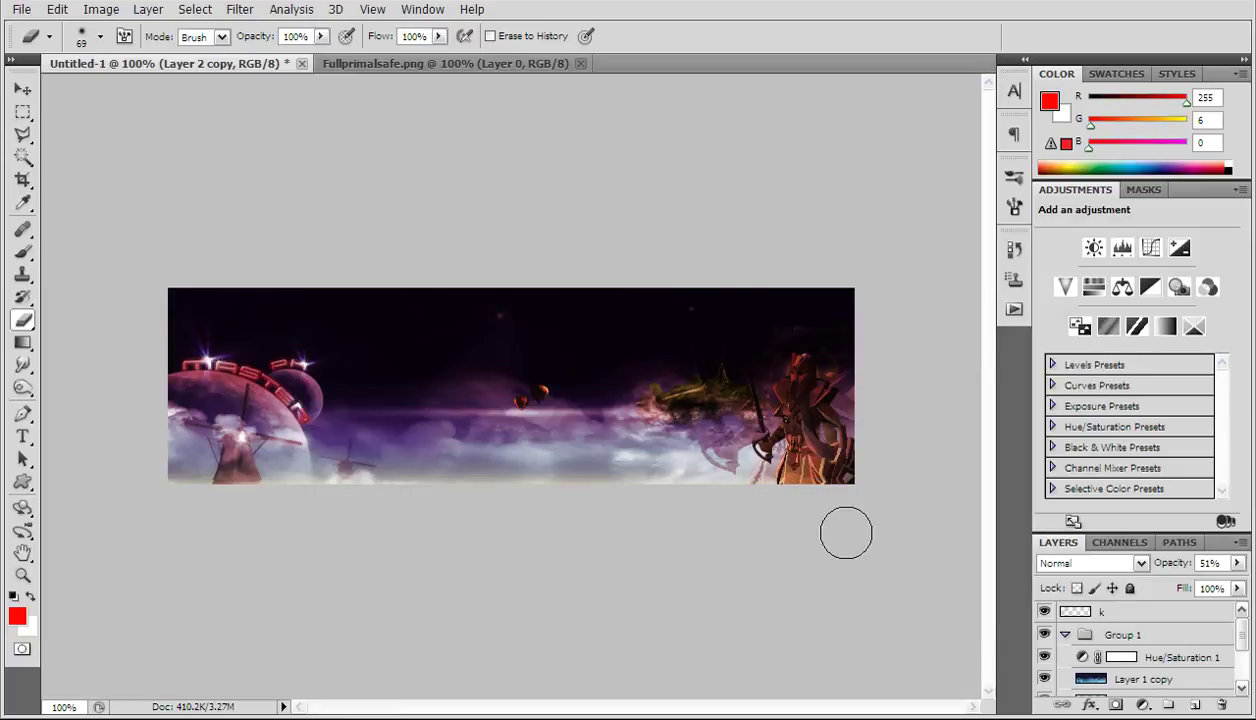
click(1070, 636)
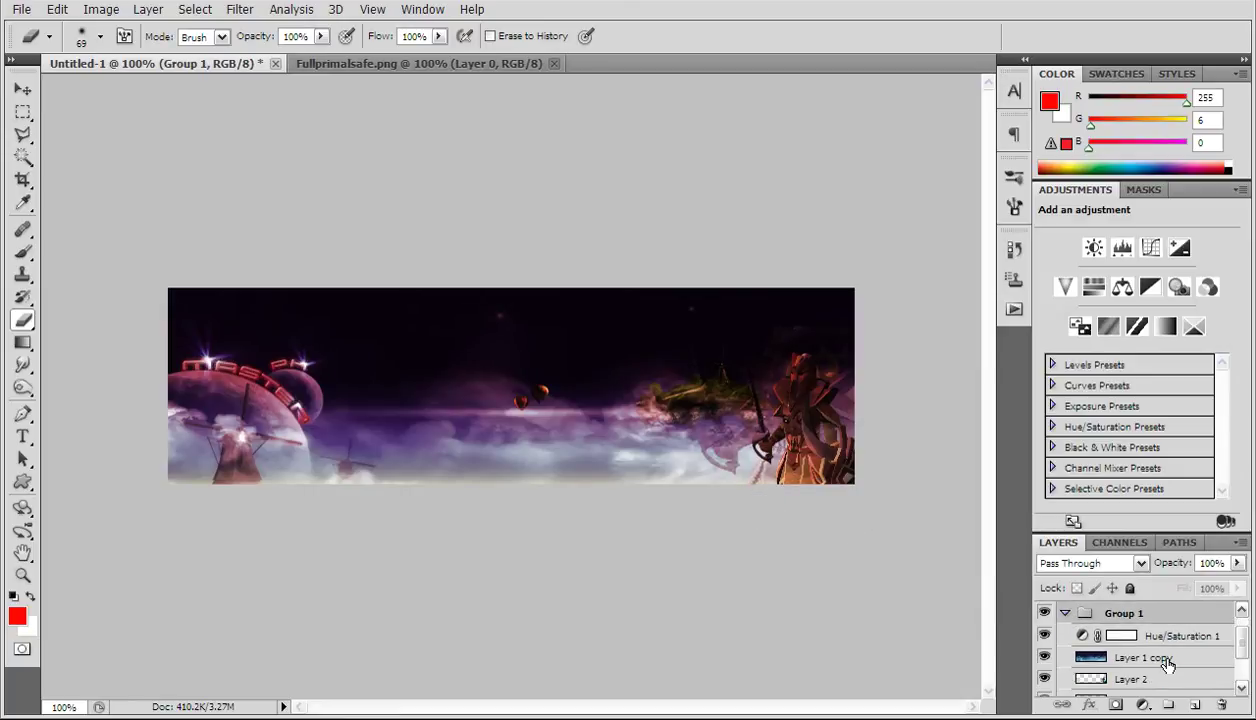
scroll(1168, 664, down, 3)
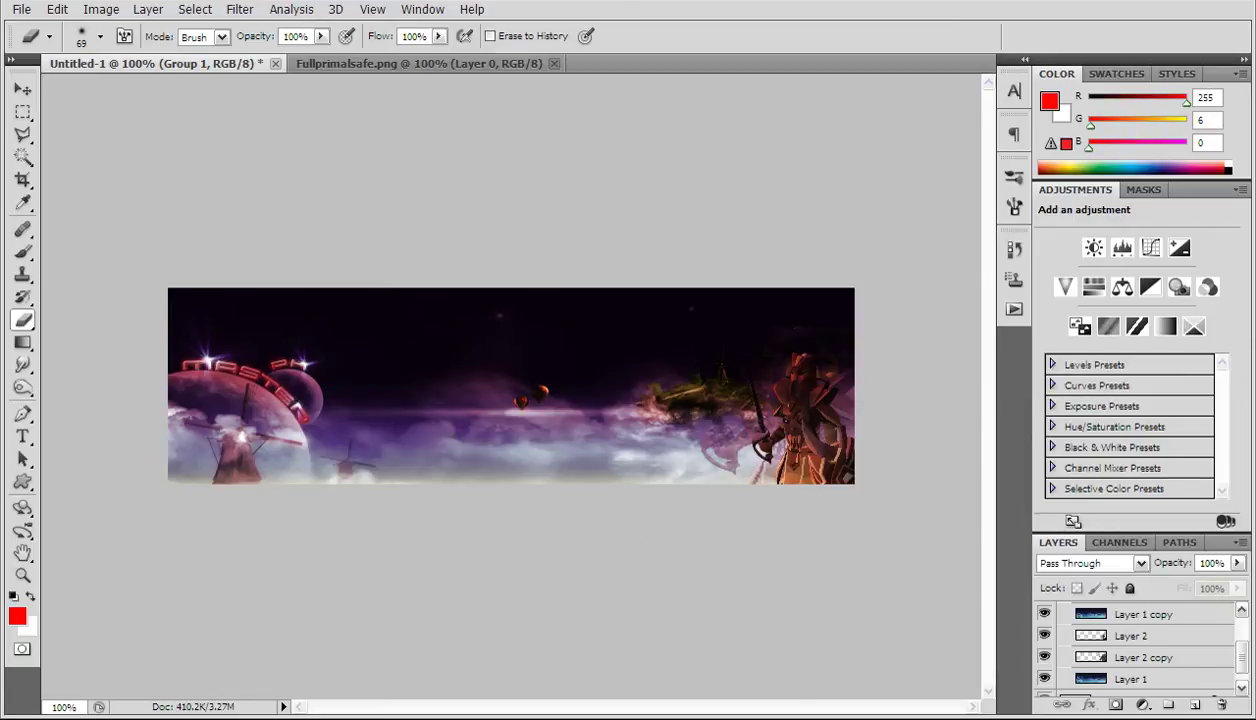
Step: Switch to Media Player Classic, skip ahead to the track "Nightcore - Sky", and minimize the player
click(757, 717)
click(619, 355)
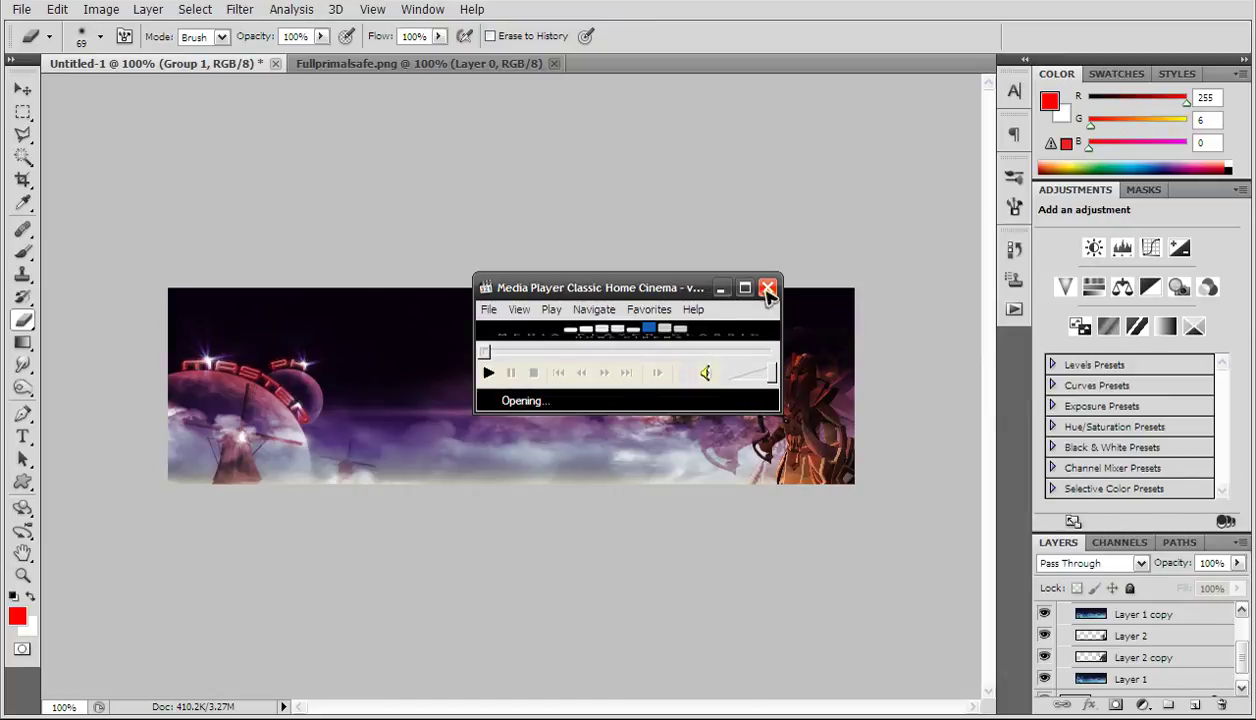
click(721, 288)
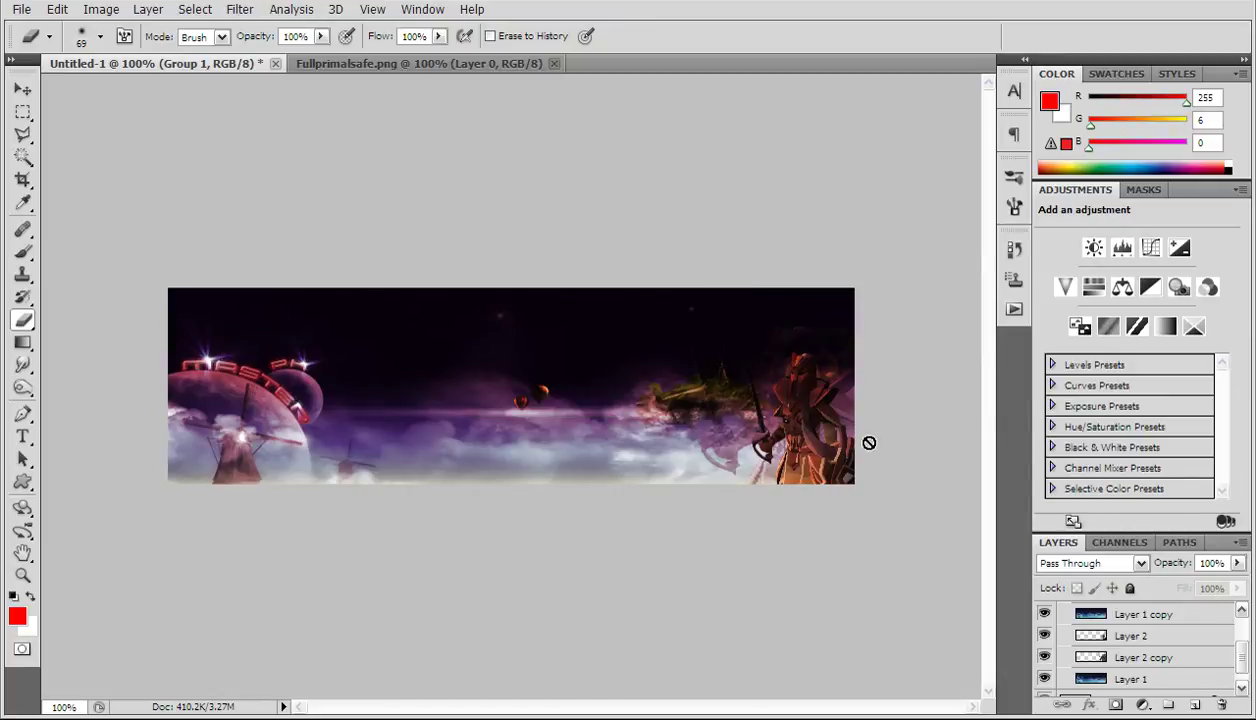
click(735, 717)
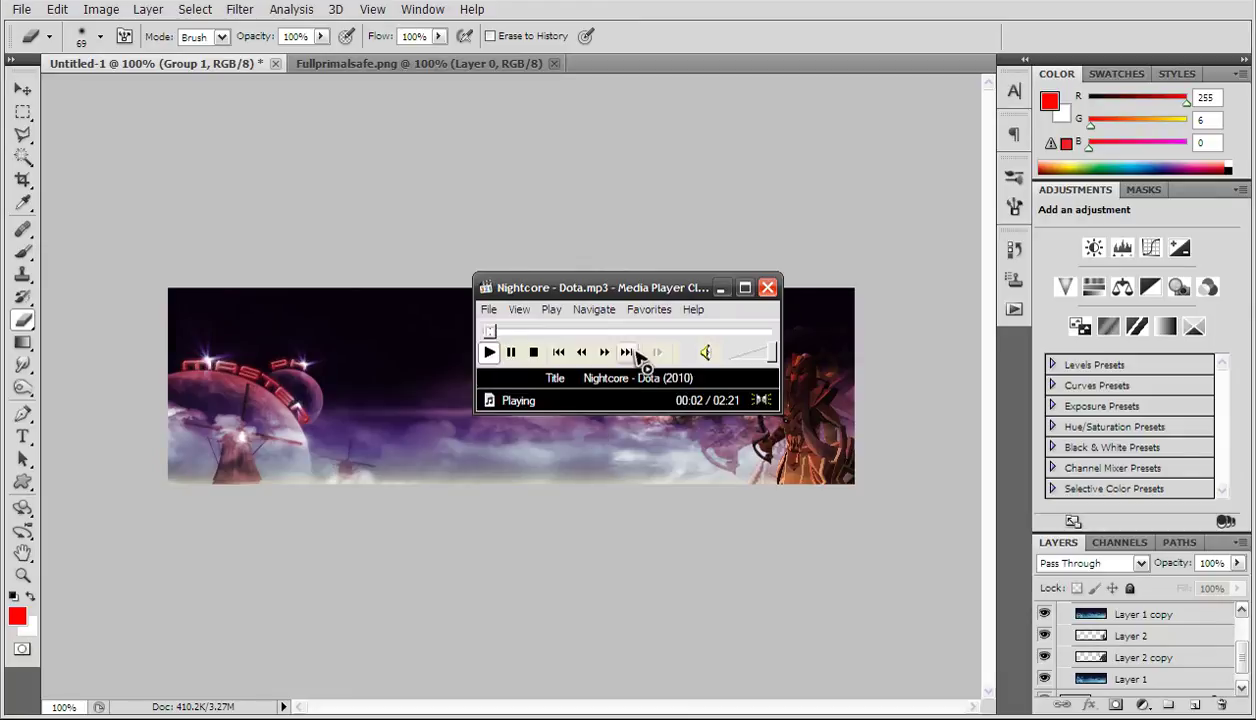
click(638, 354)
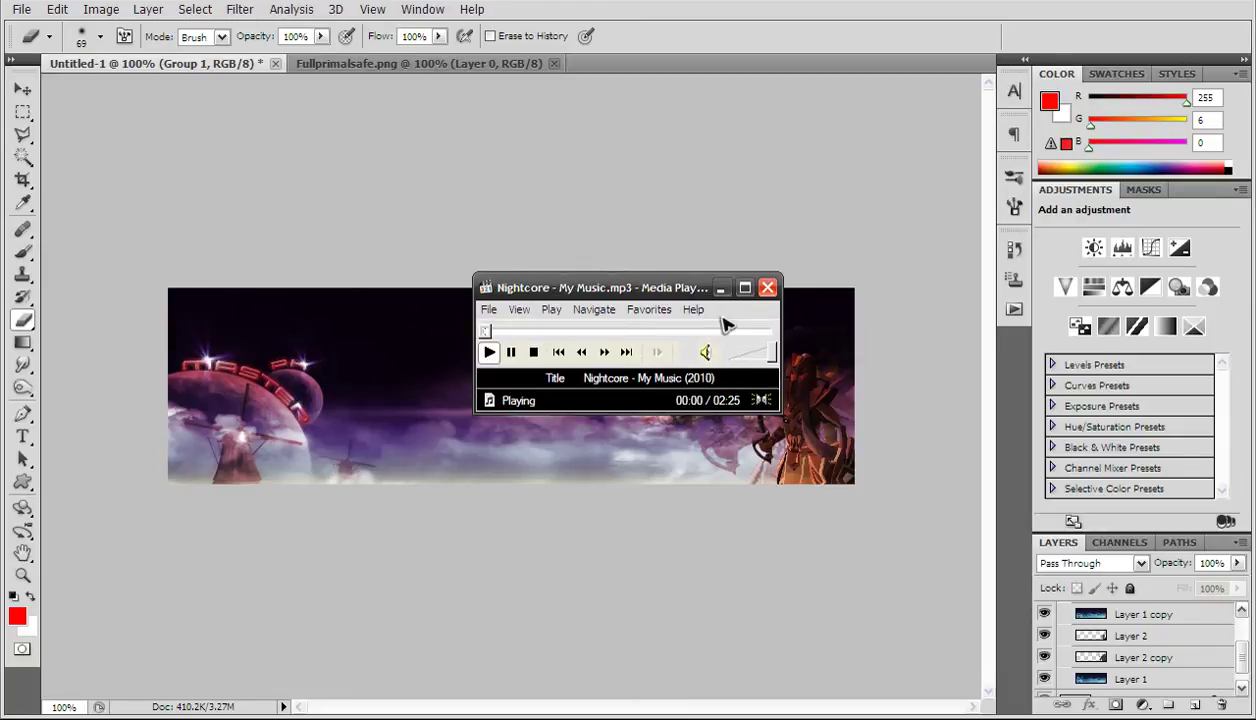
click(628, 352)
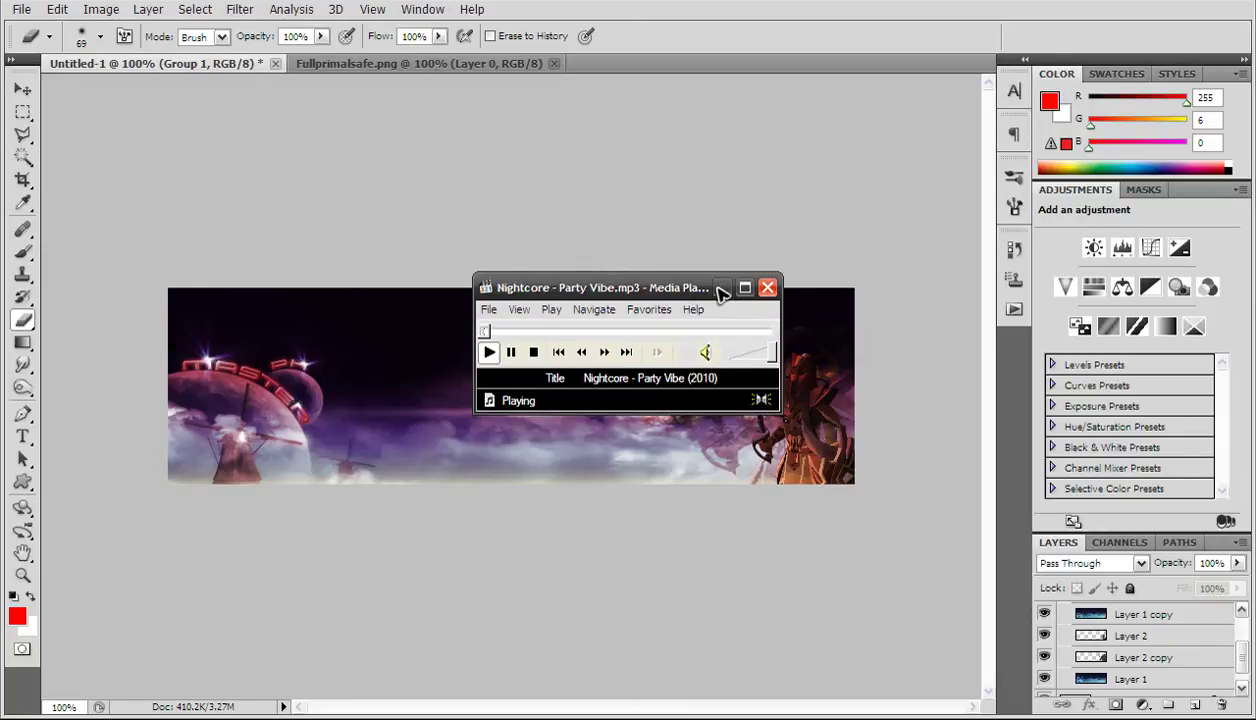
click(626, 352)
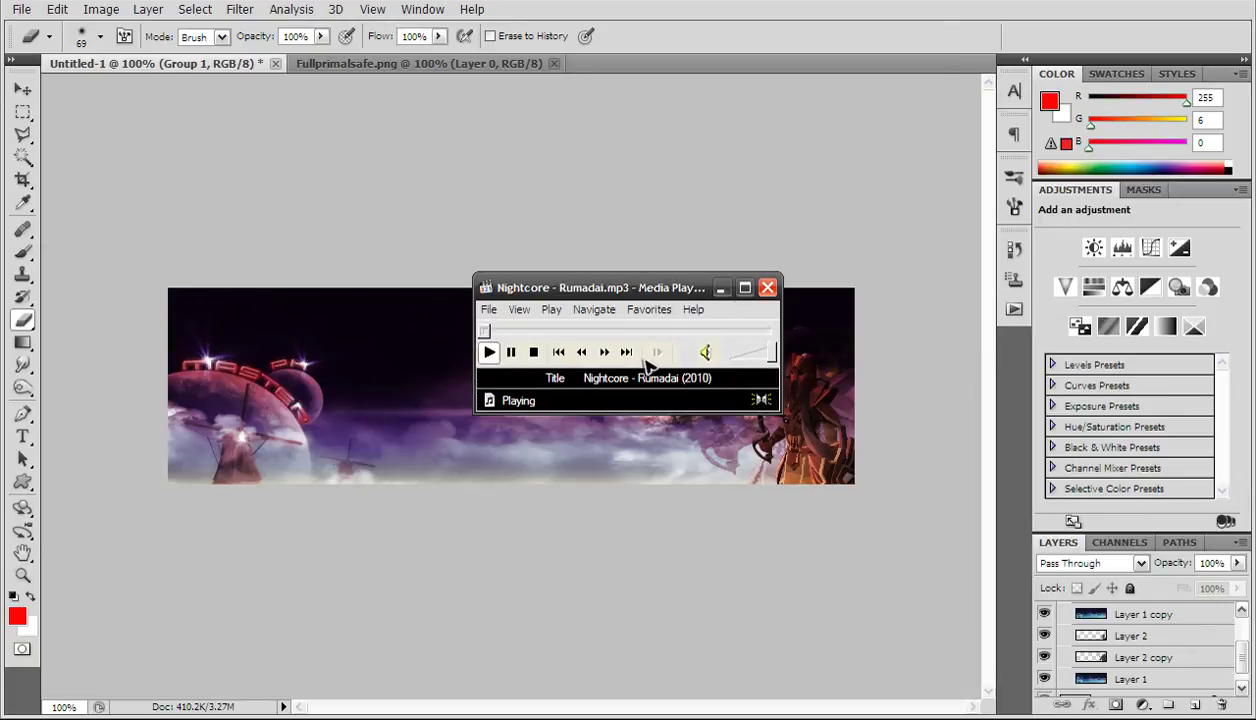
click(626, 352)
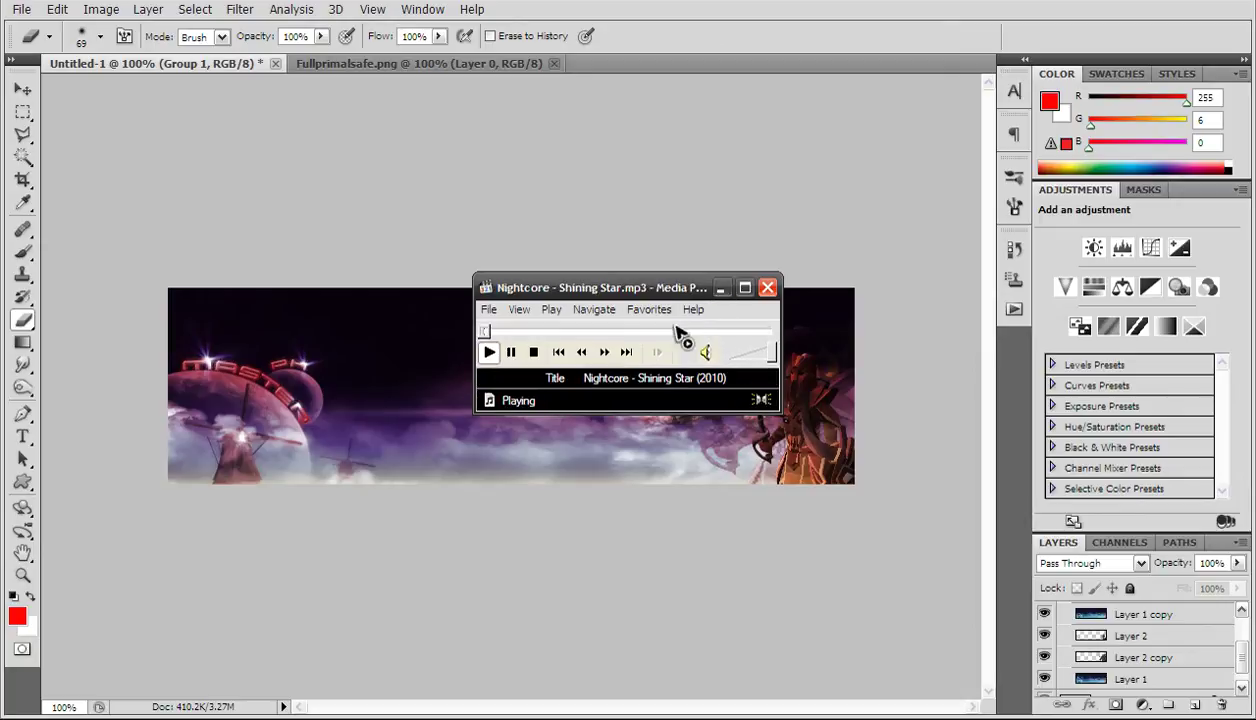
click(626, 352)
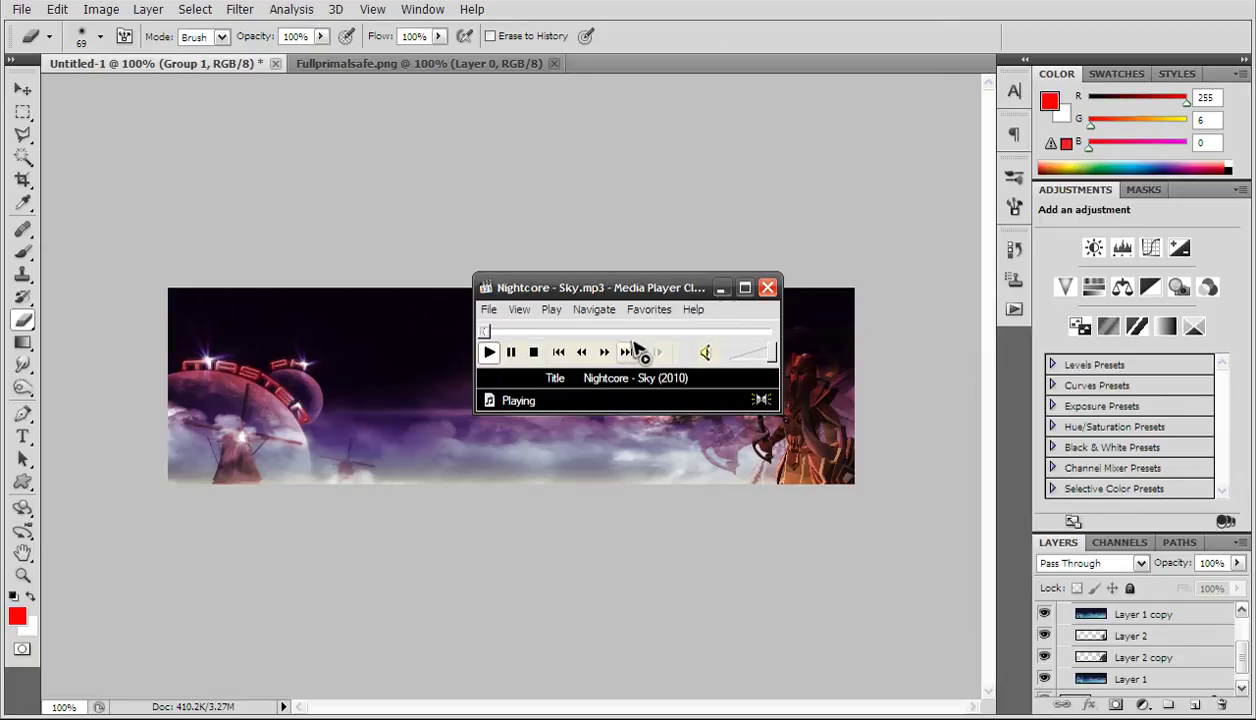
click(722, 289)
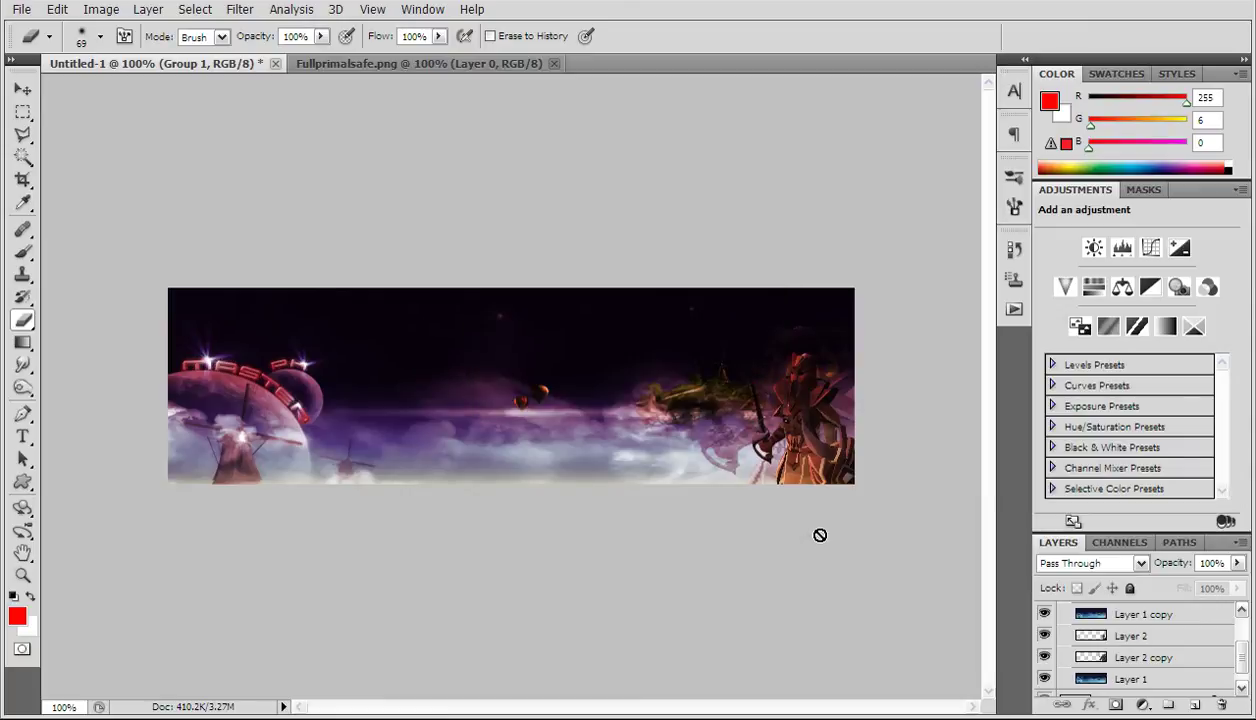
Step: Try placing a duplicate of the title layer "k" near the banner's center, and delete the duplicate
click(25, 92)
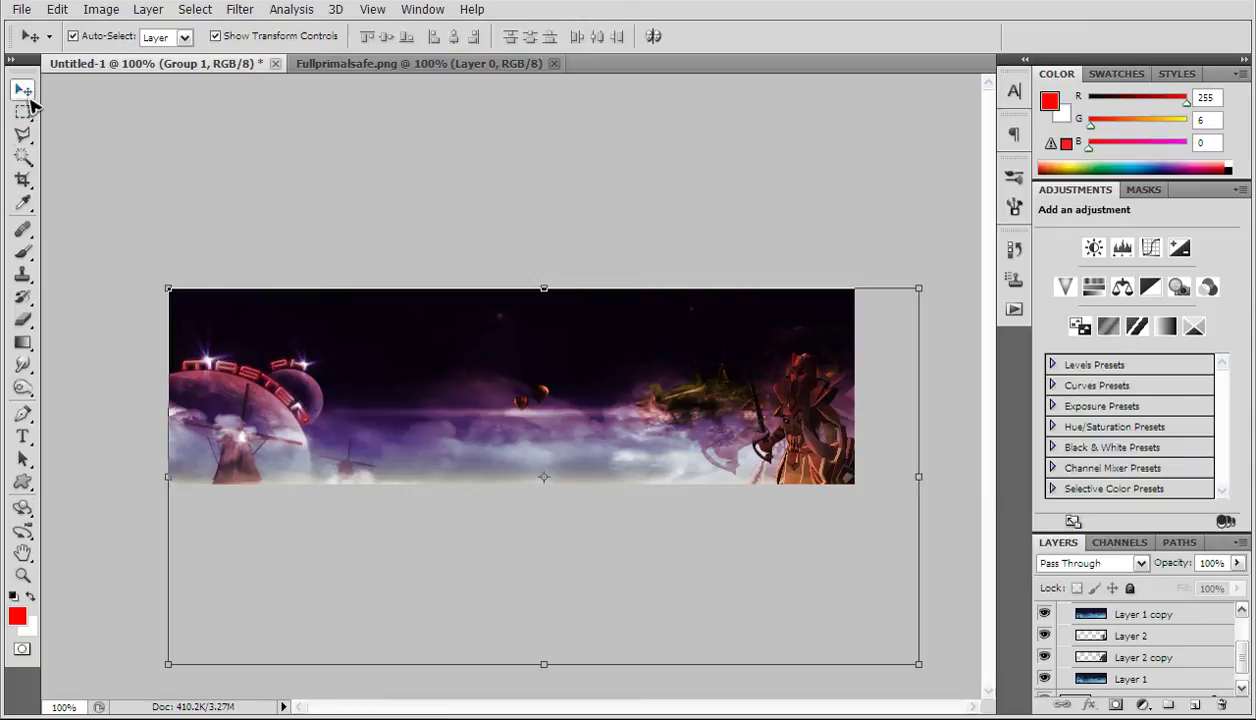
scroll(1106, 643, up, 3)
click(1148, 614)
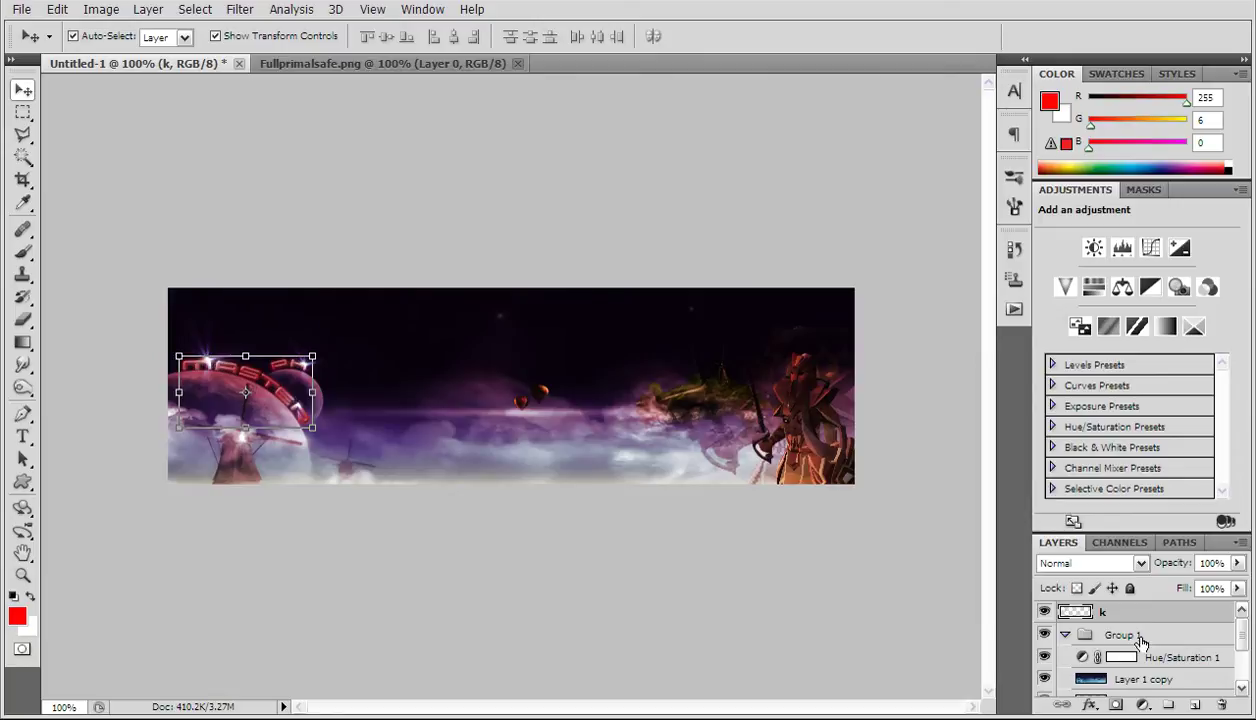
key(ctrl+j)
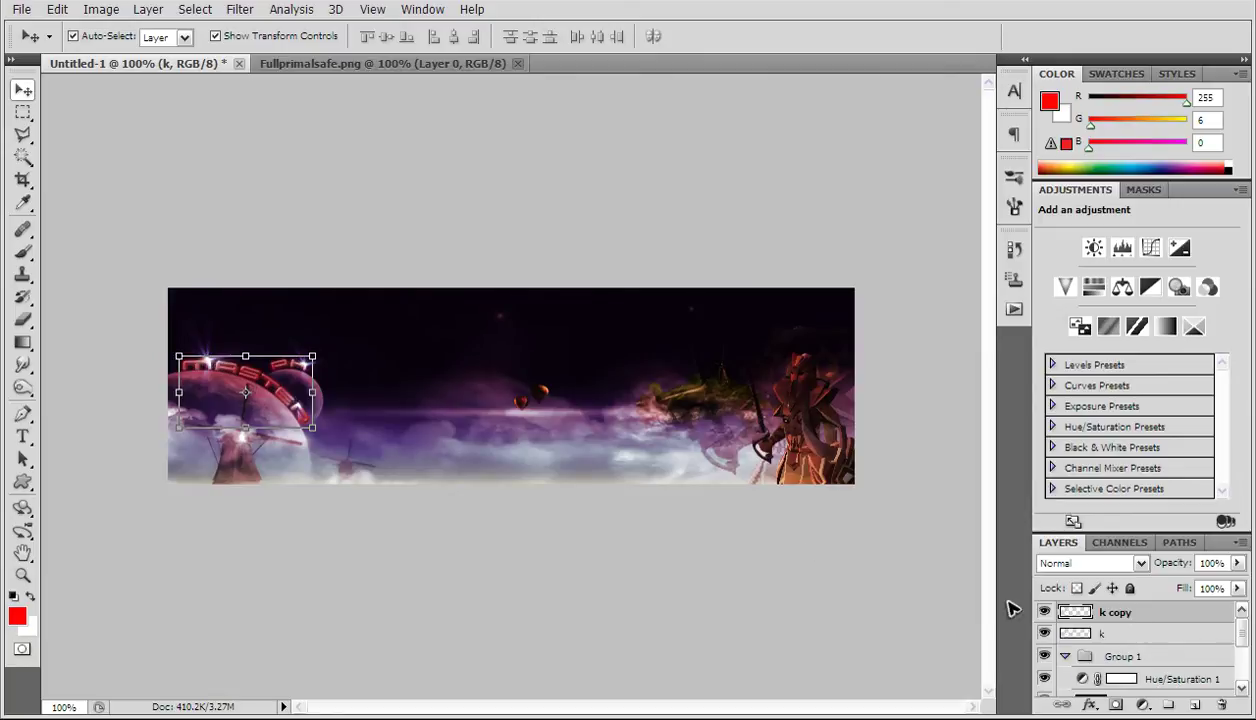
drag(305, 385, 531, 425)
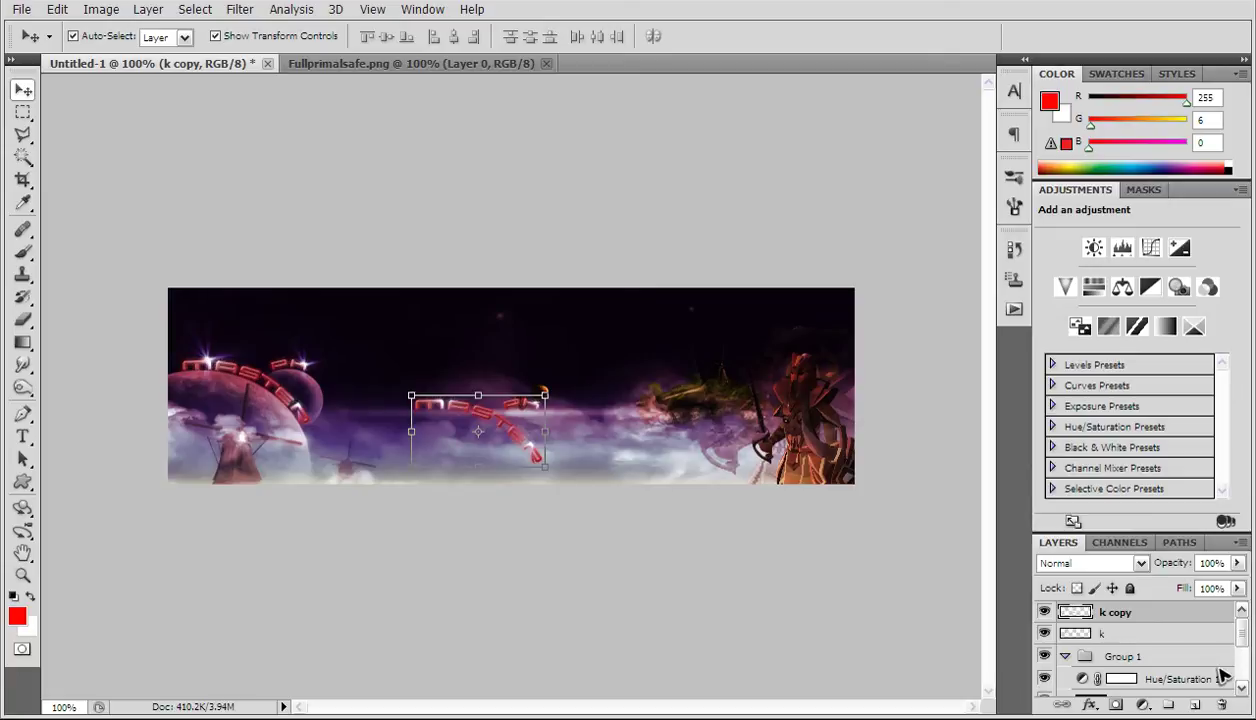
key(Delete)
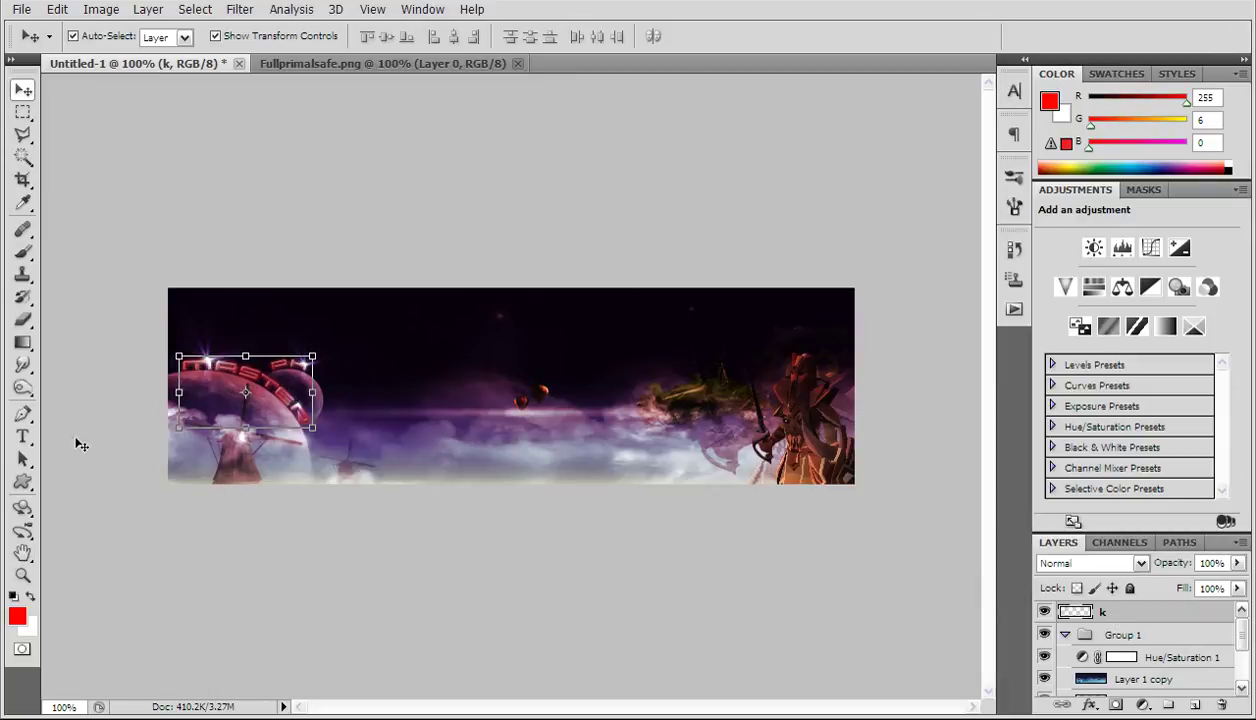
Step: Add the text "off world" in 18 pt Oramac, coloured black (000000), near the middle of the banner's lower edge
click(22, 437)
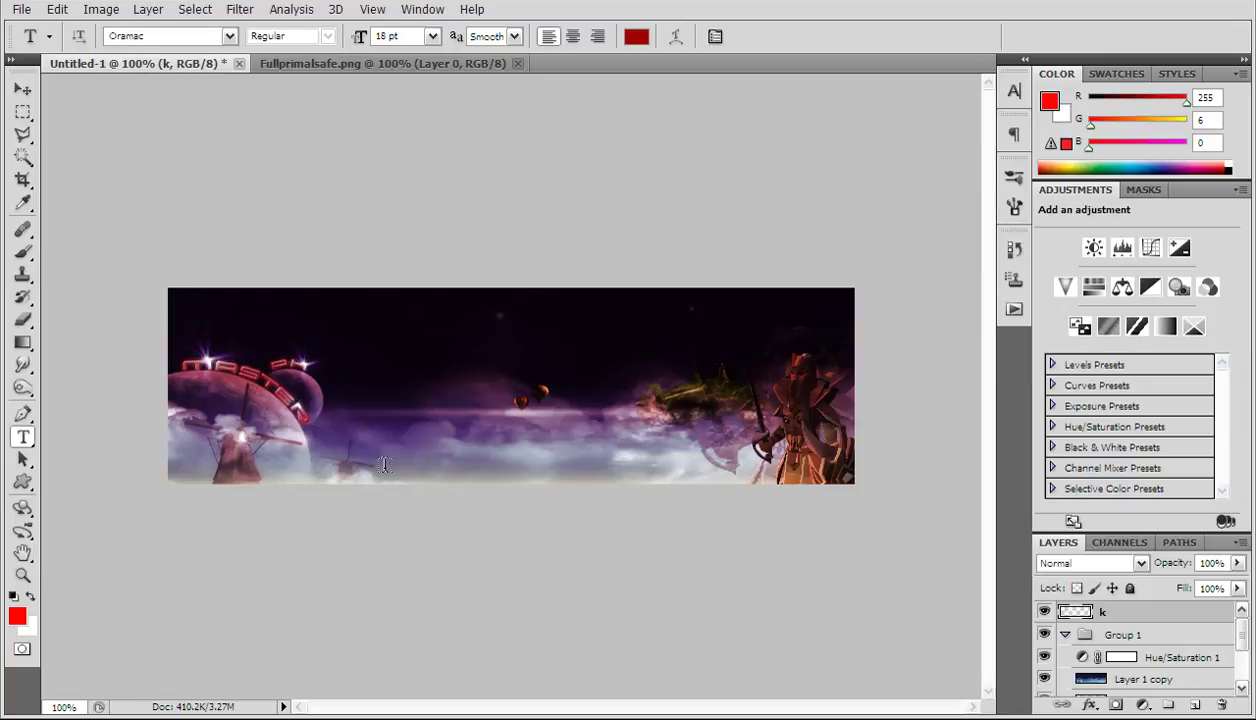
click(389, 462)
click(18, 618)
text(000000)
click(509, 215)
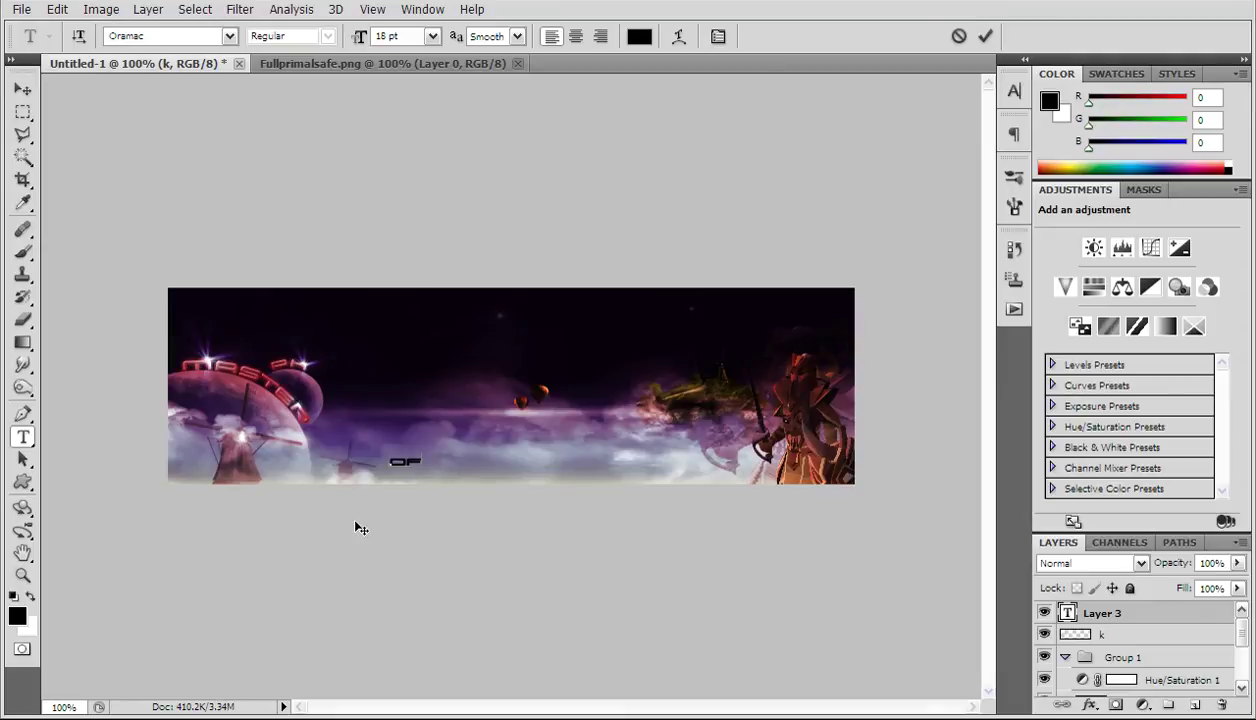
click(22, 90)
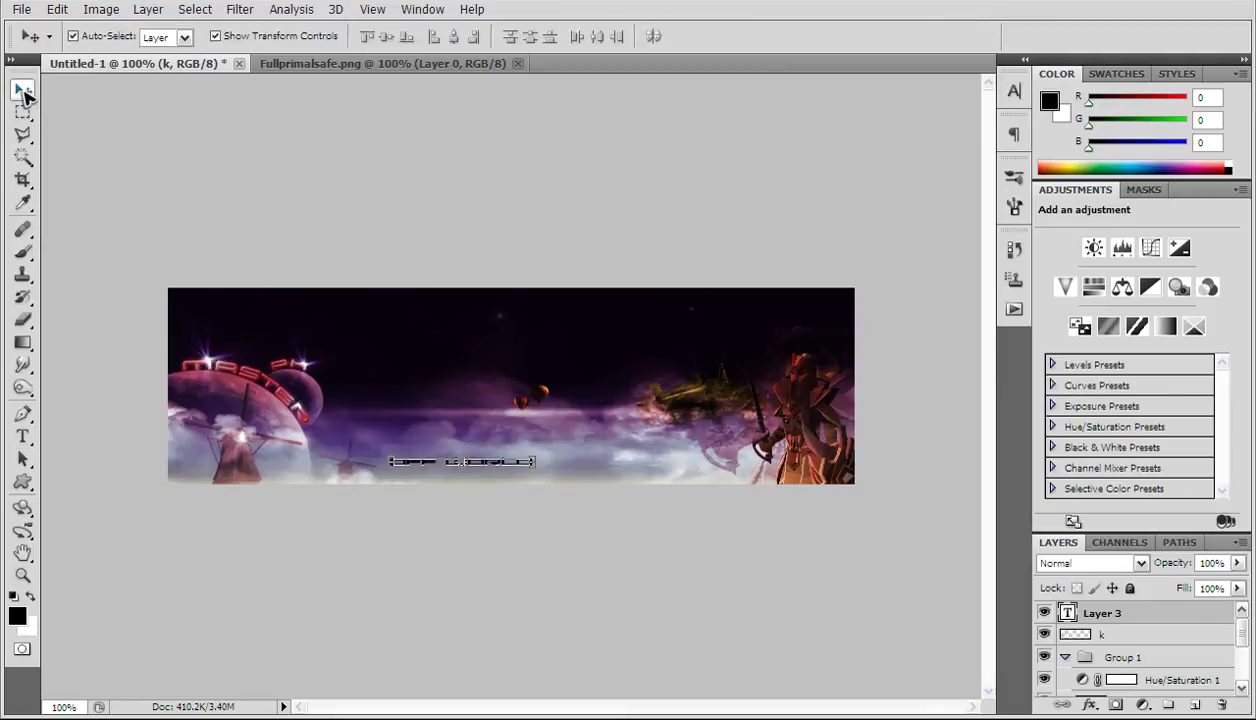
drag(510, 470, 570, 466)
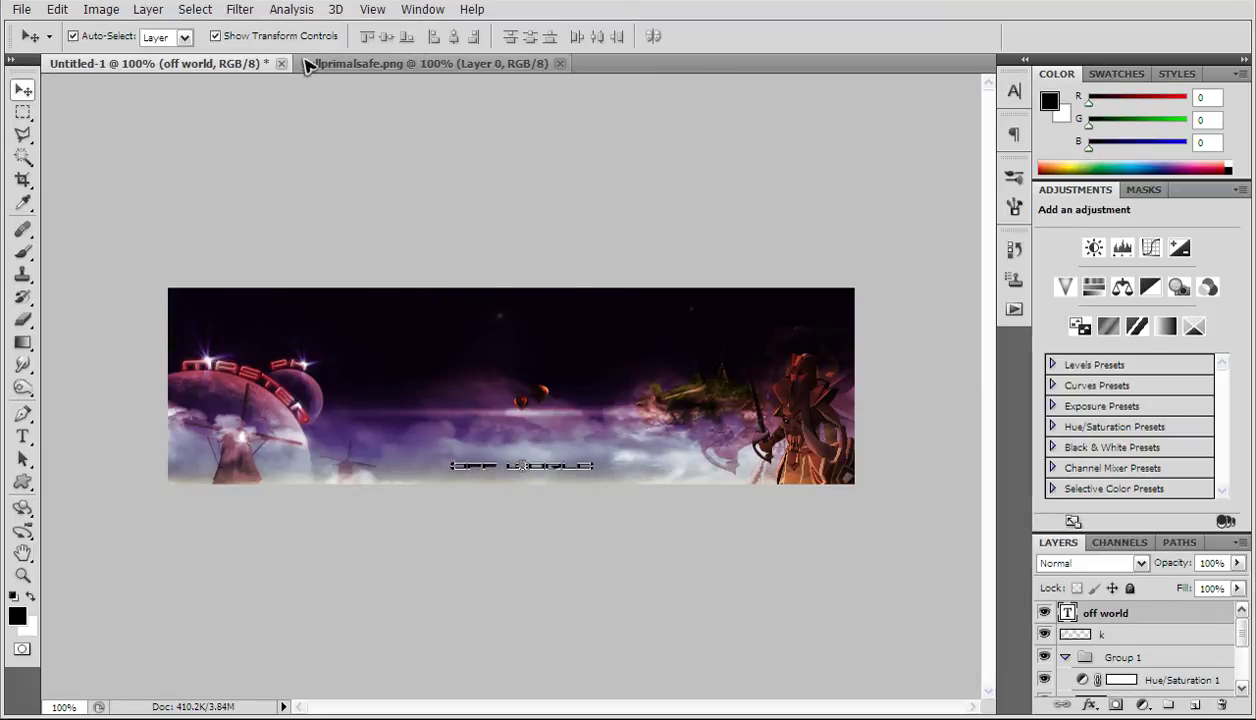
Step: Enlarge the "off world" text to 60 pt and center it along the banner's lower edge
click(22, 438)
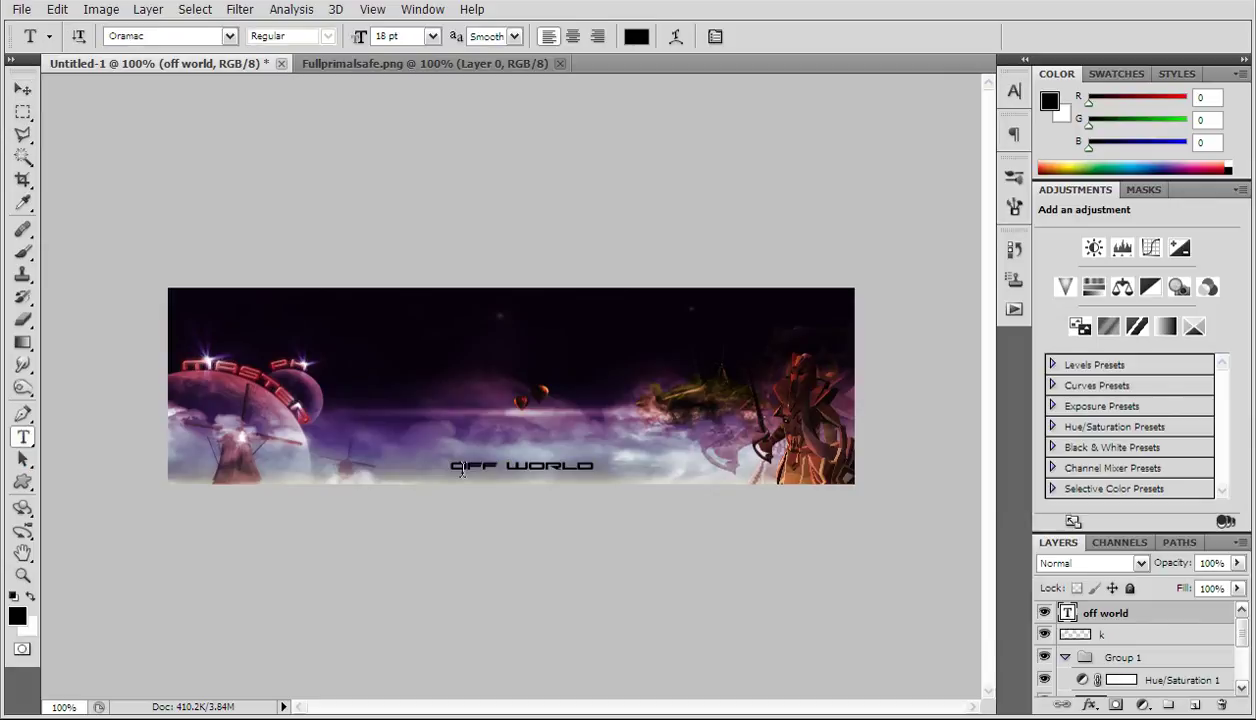
drag(453, 465, 594, 466)
click(432, 36)
click(403, 282)
click(22, 89)
drag(768, 460, 600, 466)
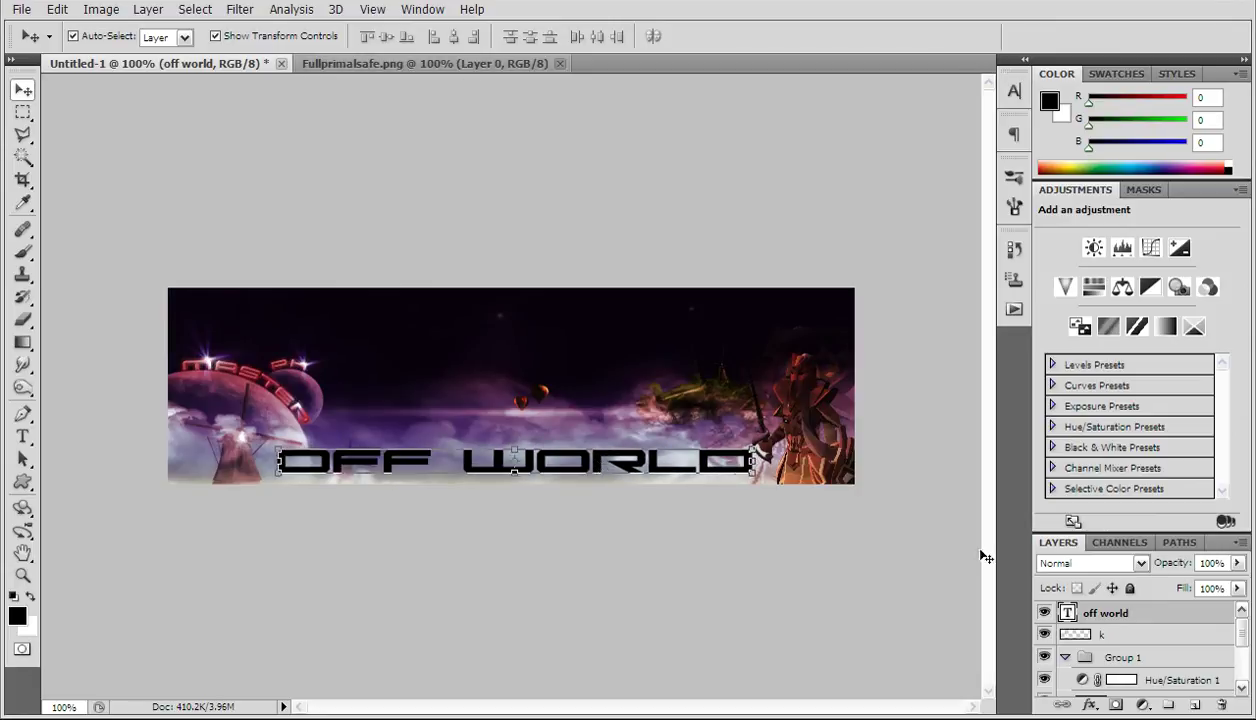
Step: Lower the "off world" layer's opacity to 61%, and rasterize and soften the text with Gaussian Blur
drag(1190, 567, 1150, 569)
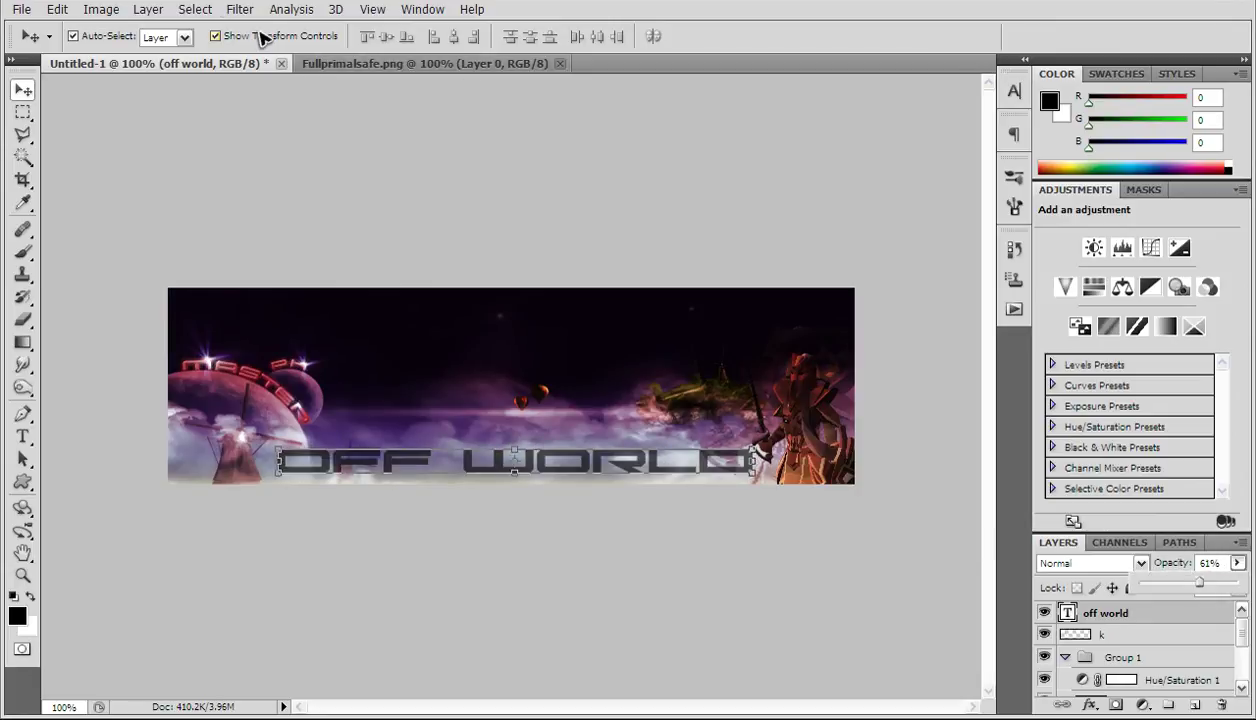
click(240, 9)
mouse_move(305, 173)
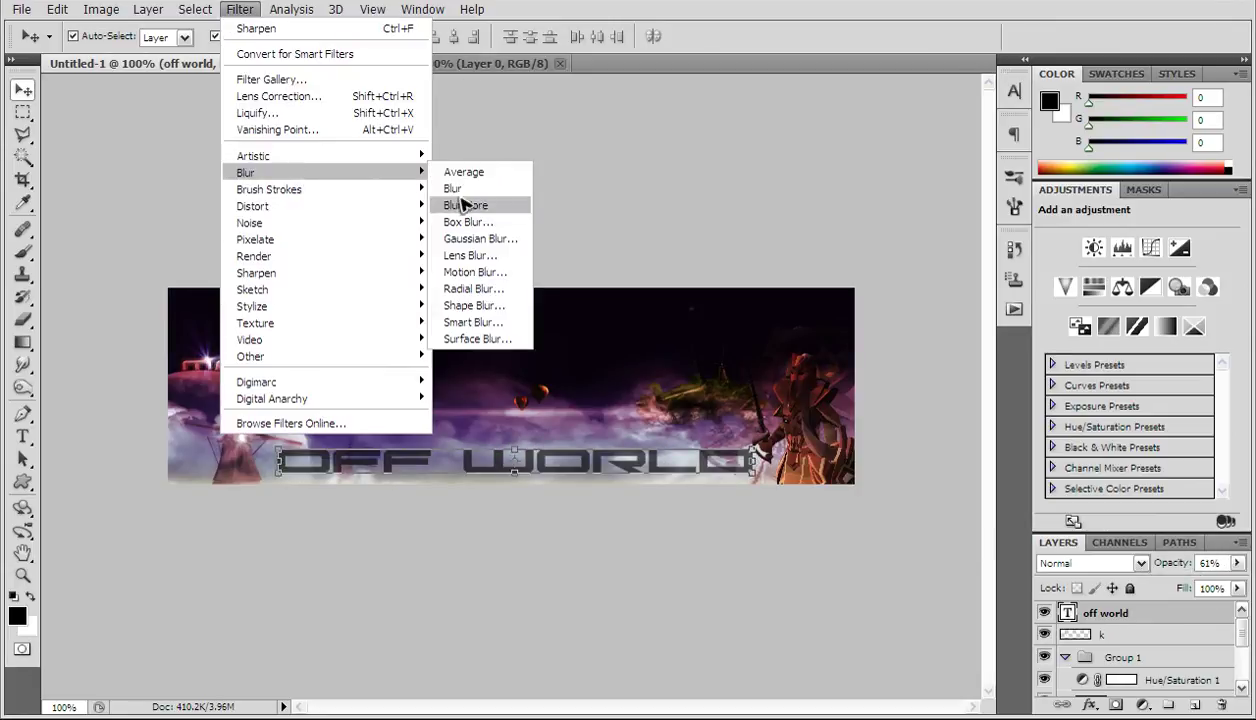
click(472, 242)
click(622, 274)
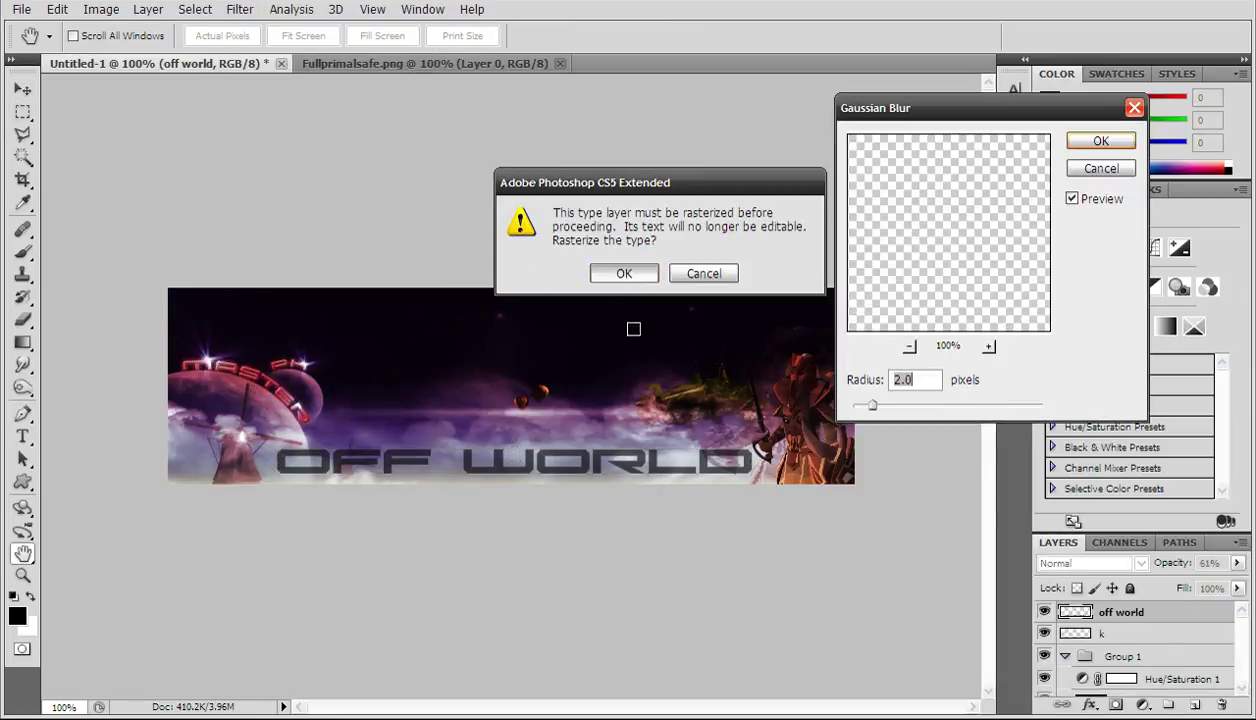
mouse_move(872, 405)
mouse_down()
mouse_move(892, 405)
mouse_move(870, 405)
mouse_up()
click(1076, 143)
Step: Try the Crystallize filter with a cell size of 10 on the blurred text
click(241, 9)
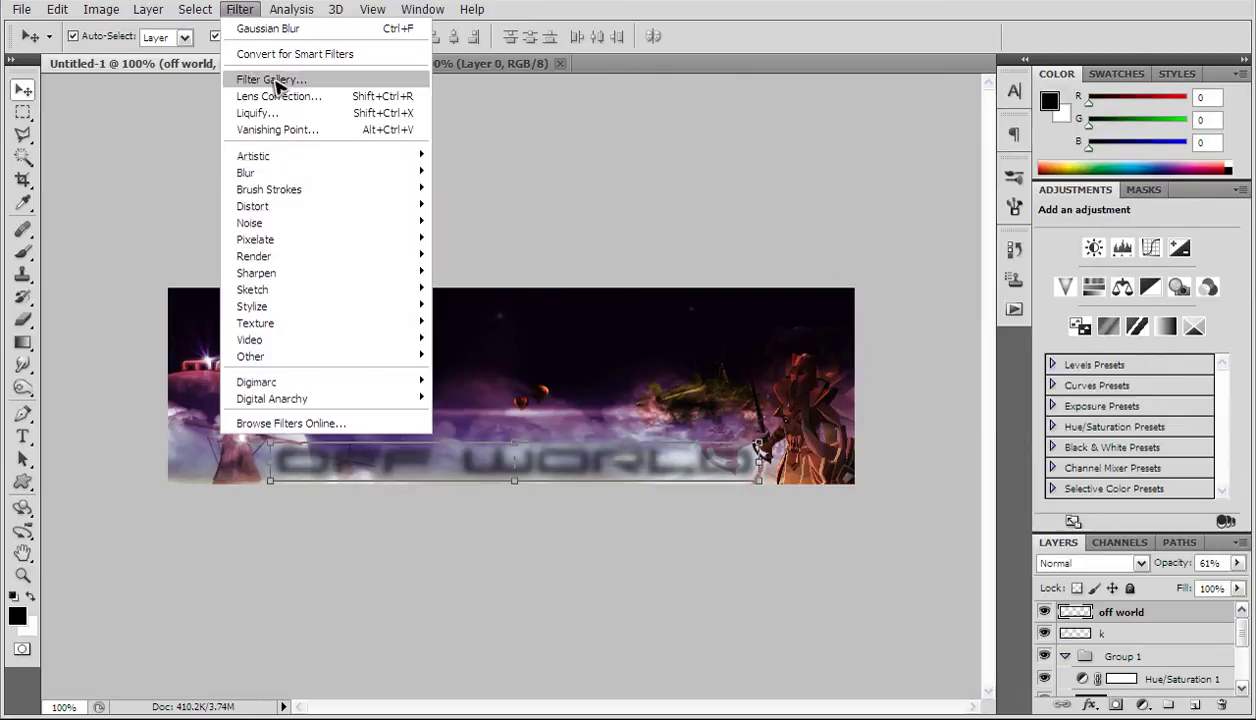
mouse_move(331, 240)
click(472, 256)
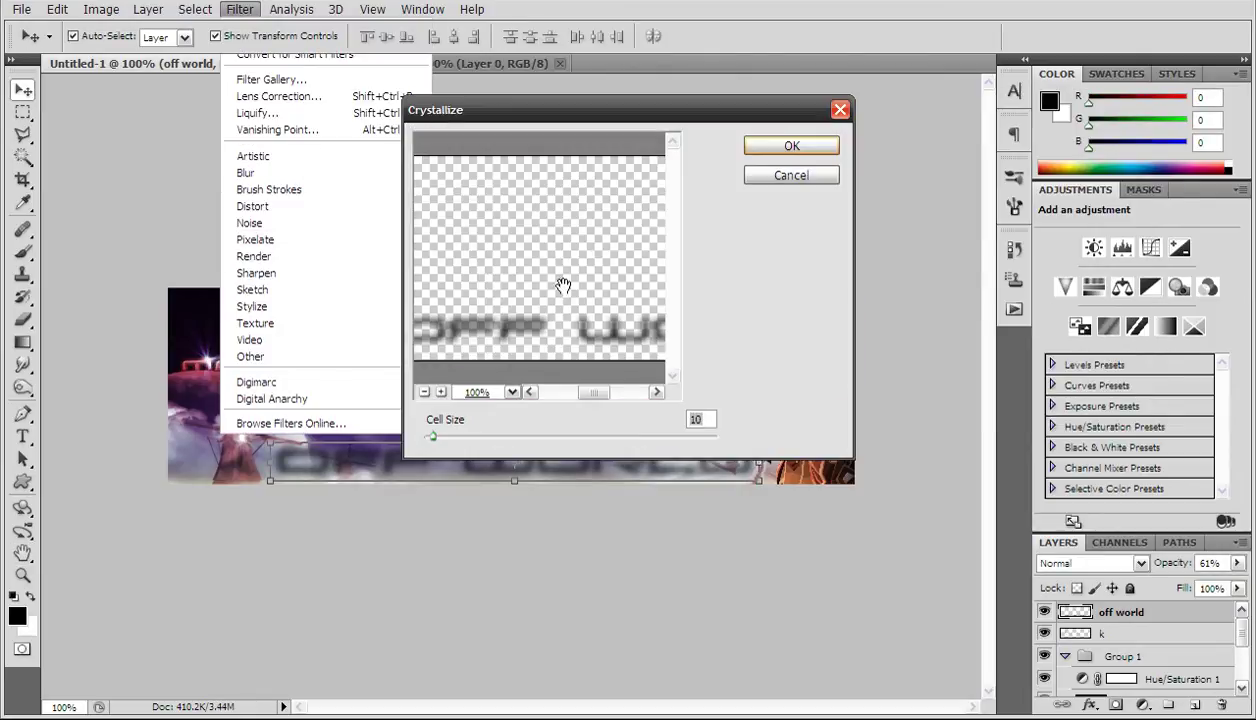
click(779, 147)
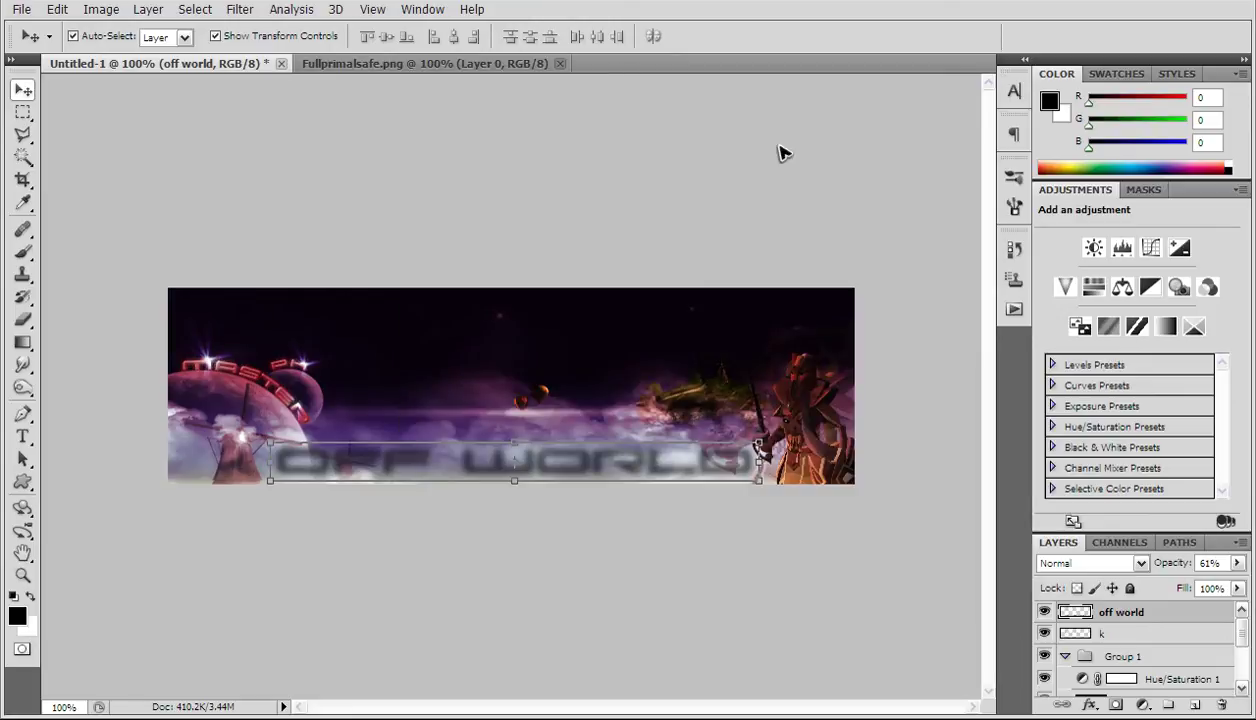
Step: Compare Sketch filters on the text and try Graphic Pen with stroke length 15, light/dark balance 50 and Right Diagonal direction
click(240, 9)
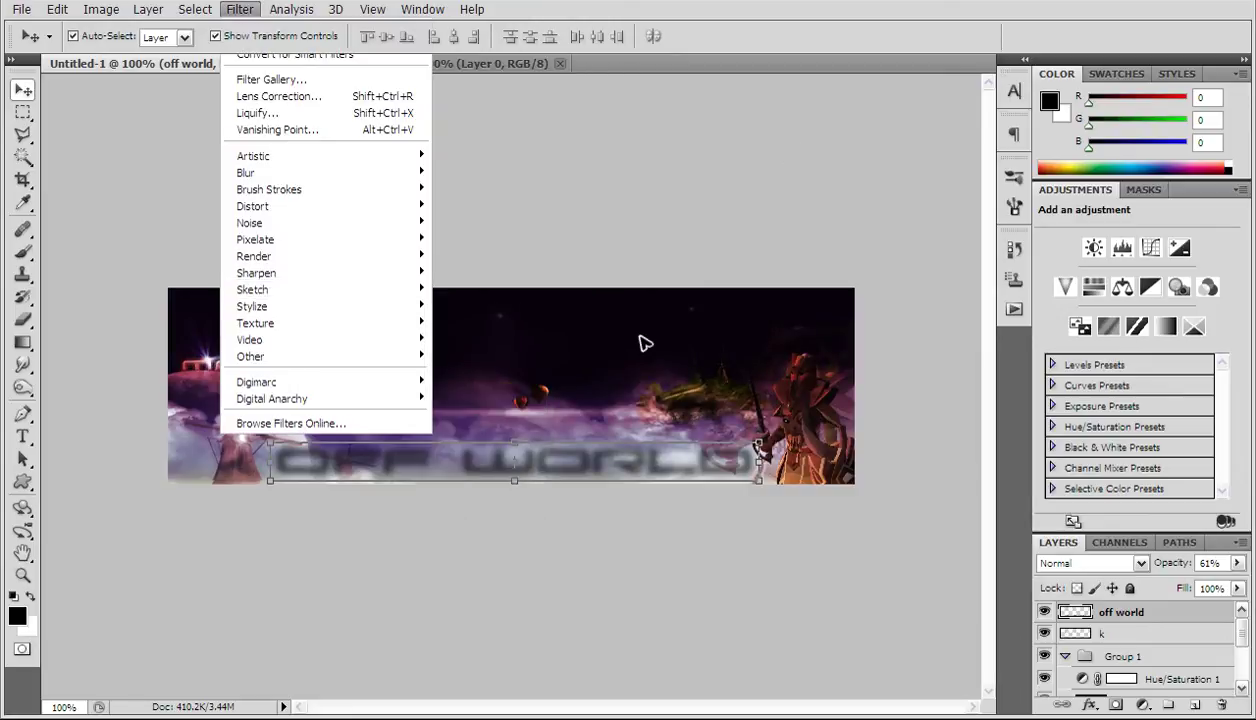
key(g)
click(759, 325)
click(759, 395)
click(839, 395)
click(839, 325)
click(920, 258)
click(839, 318)
click(900, 195)
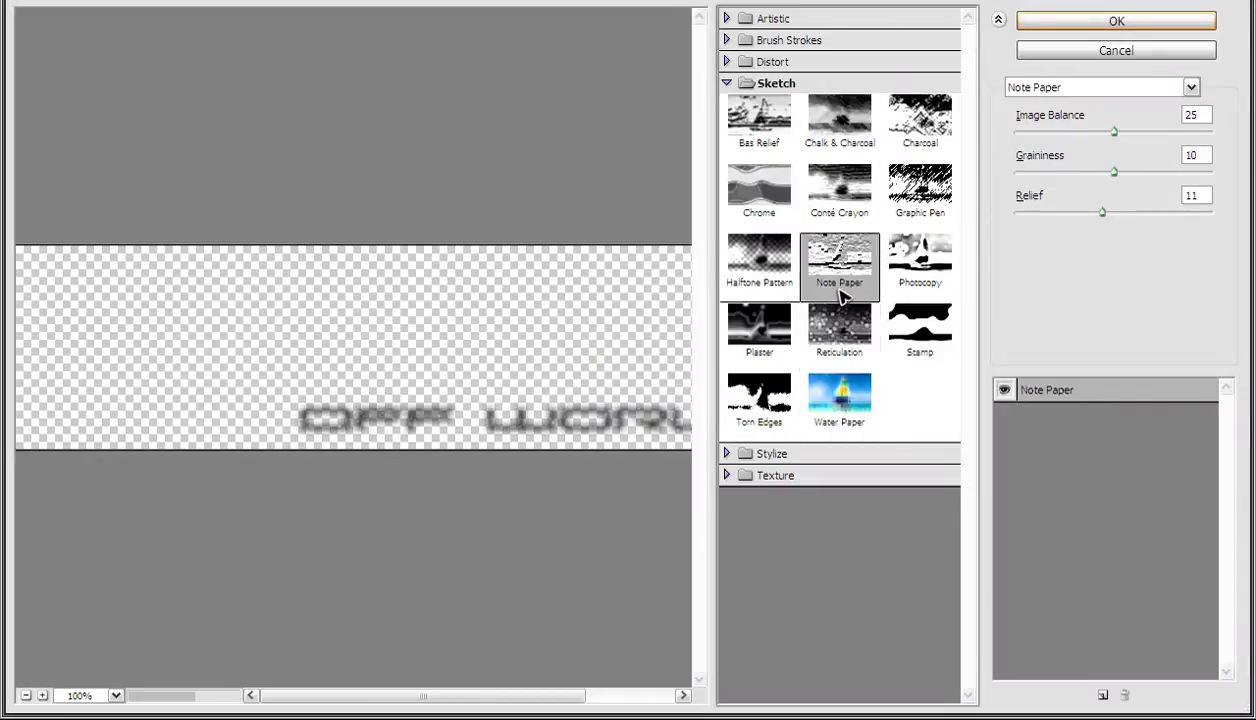
click(860, 195)
click(903, 200)
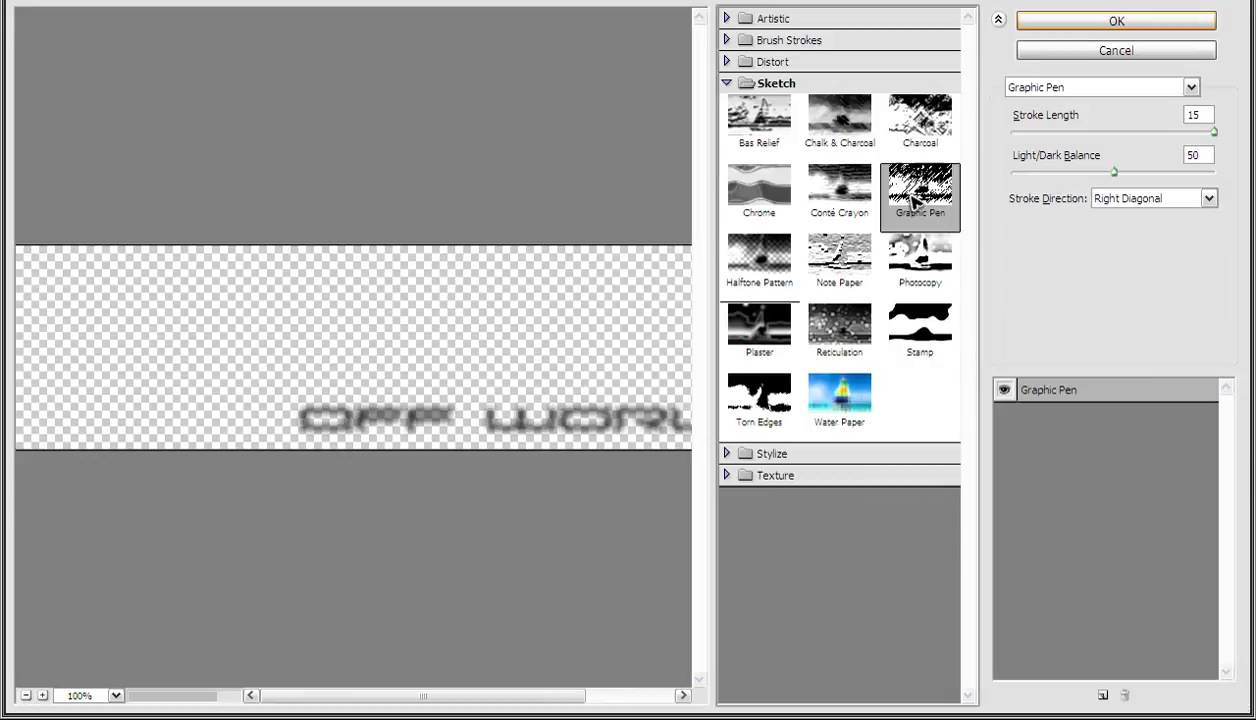
click(1051, 27)
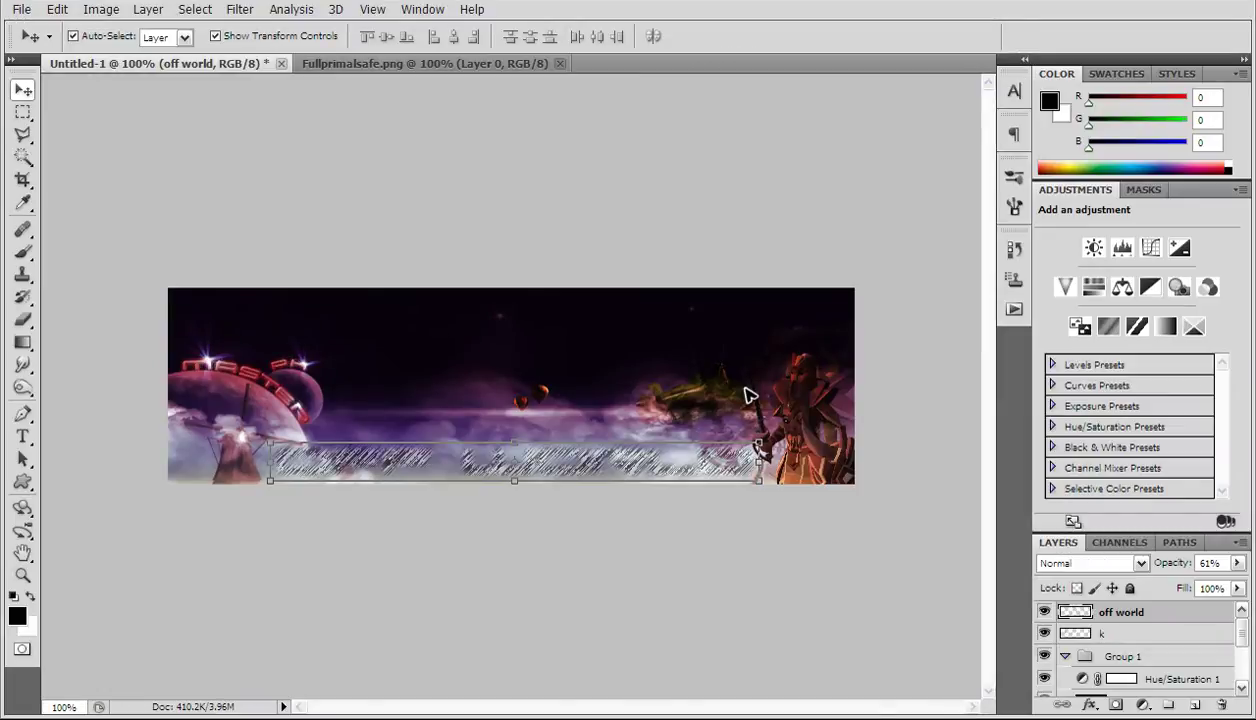
Step: Try enlarging and repositioning the hatched text on the banner
drag(764, 441, 936, 304)
drag(829, 385, 712, 465)
key(Return)
Step: Compare Artistic filters on the blurred text and apply Colored Pencil with pencil width 4, stroke pressure 8 and paper brightness 25
click(240, 9)
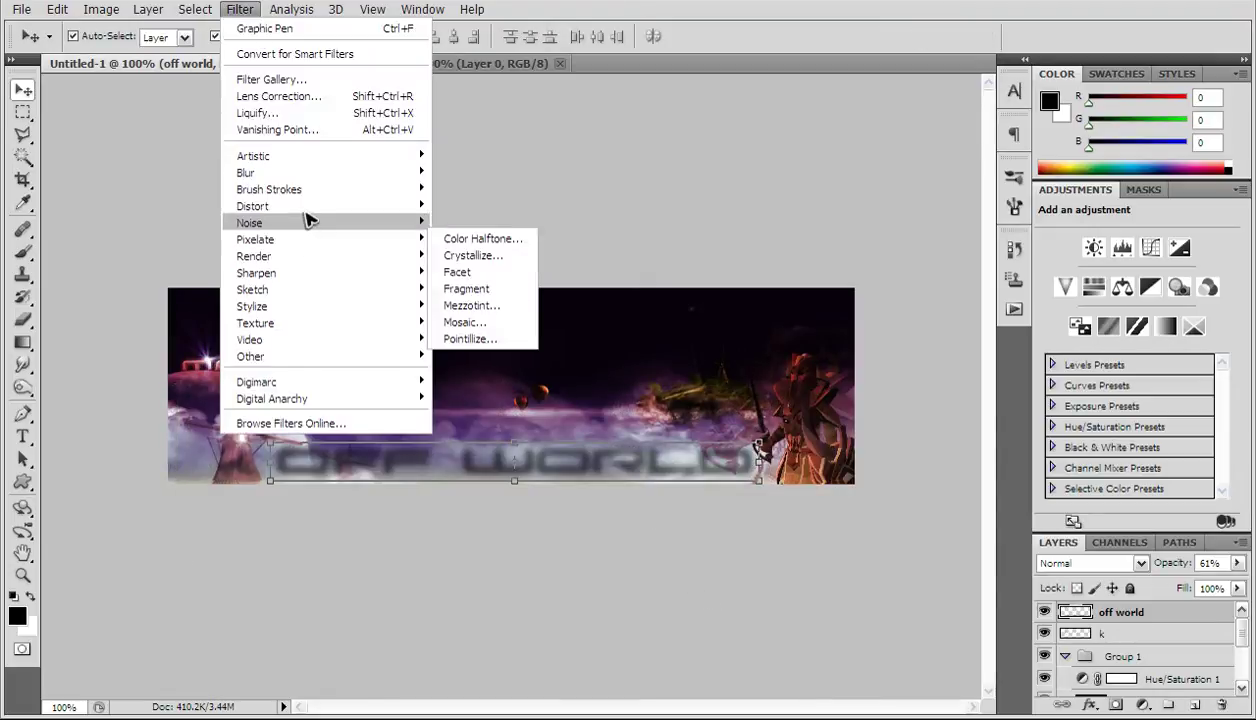
mouse_move(320, 157)
click(470, 170)
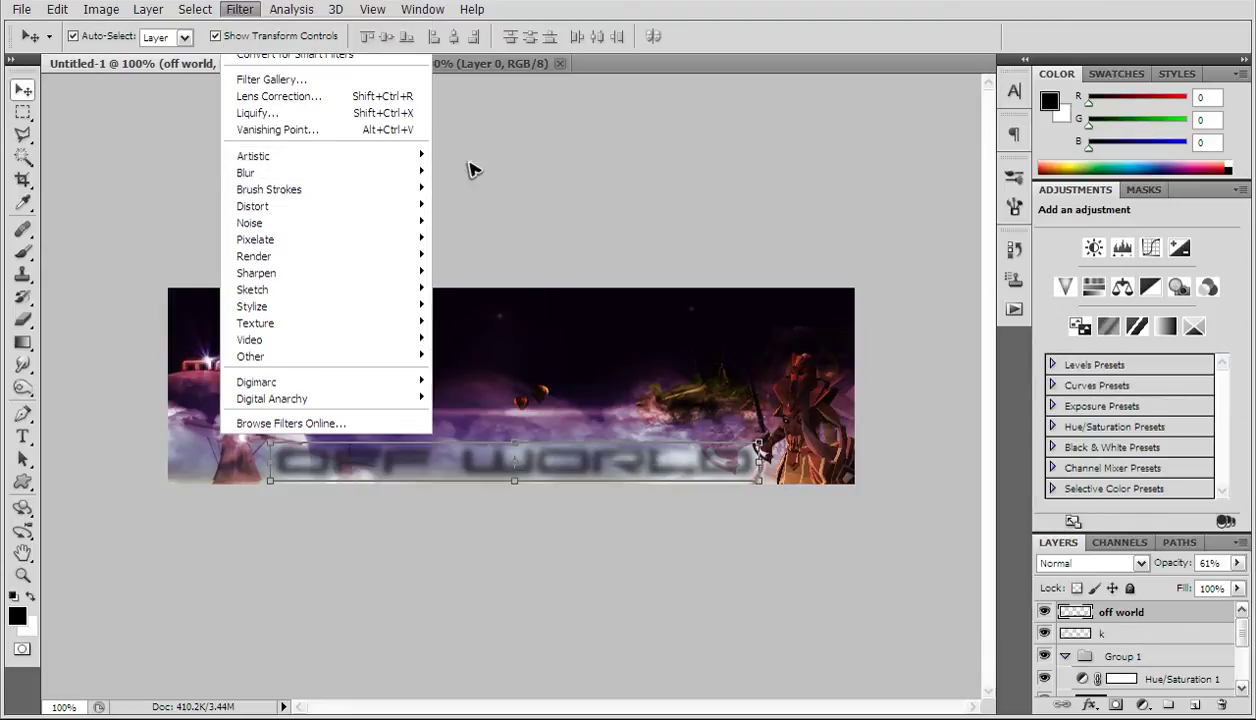
click(740, 330)
click(826, 280)
click(915, 265)
click(900, 328)
click(839, 330)
click(745, 200)
click(839, 195)
click(920, 203)
click(862, 133)
click(759, 125)
click(759, 55)
click(839, 55)
click(925, 56)
click(790, 75)
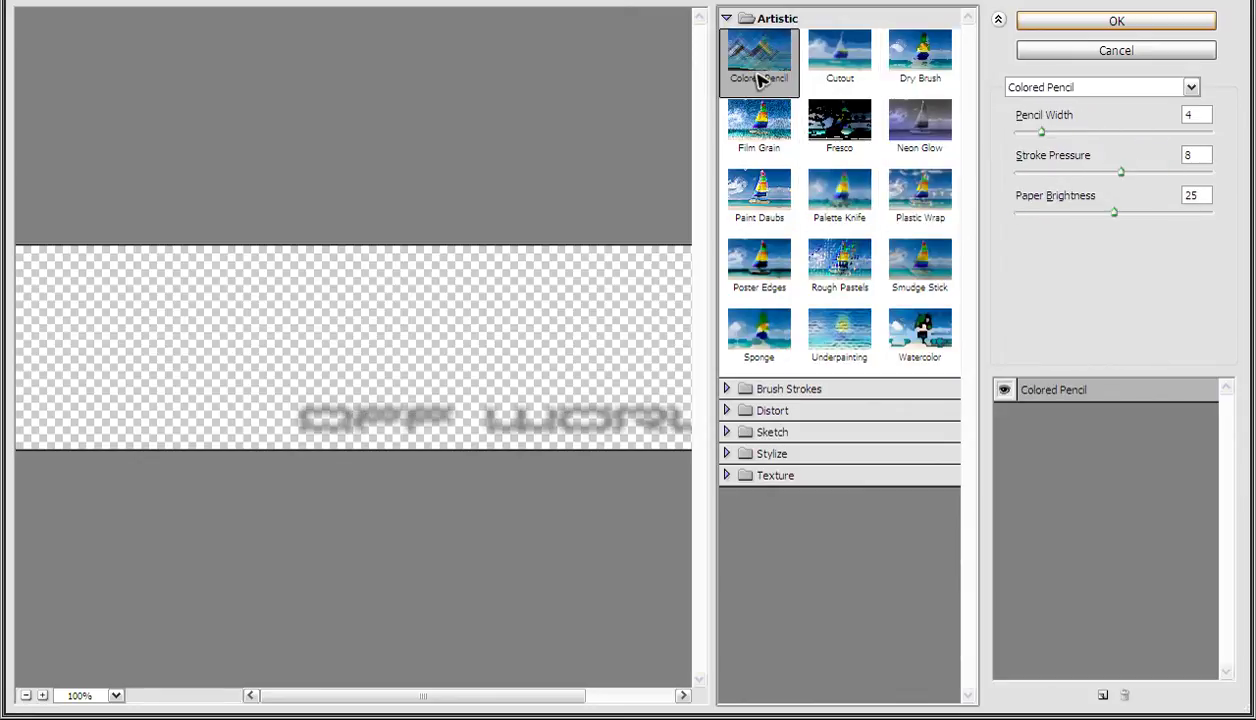
click(1136, 28)
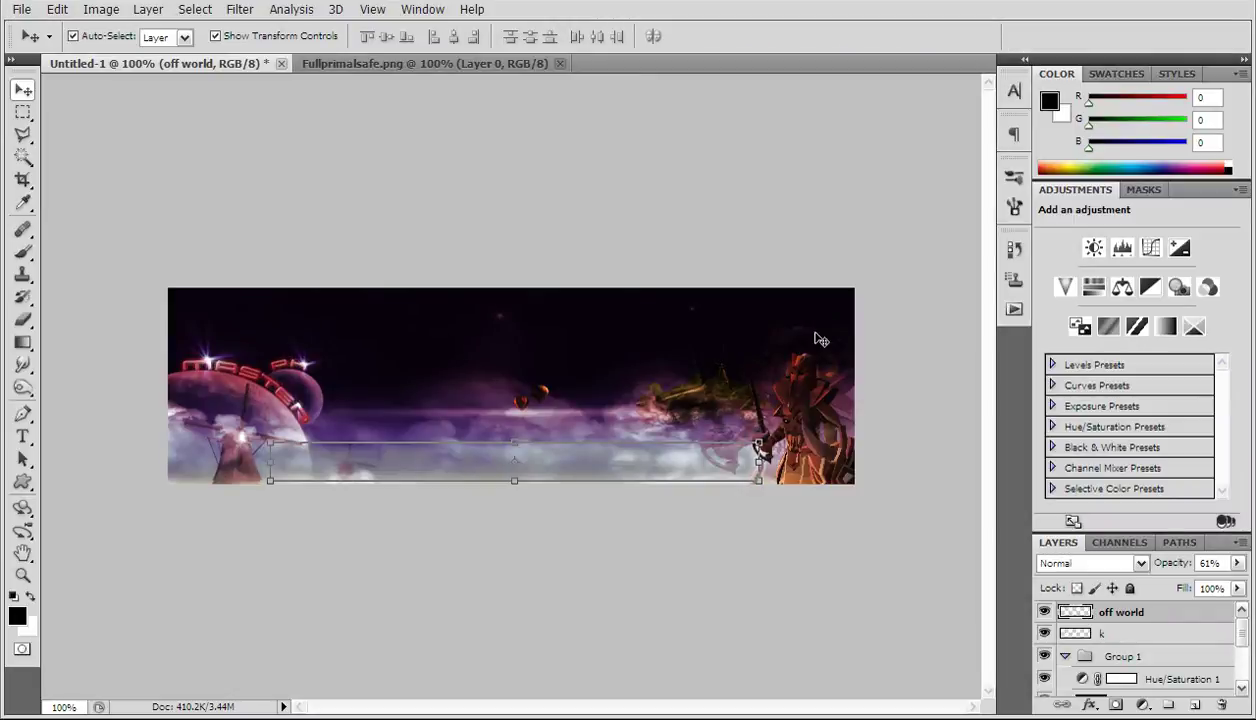
Step: Move the text into the dark sky at the banner's top and scale it to 94.39% width and 130% height
drag(757, 445, 748, 328)
drag(818, 281, 716, 319)
drag(650, 347, 676, 317)
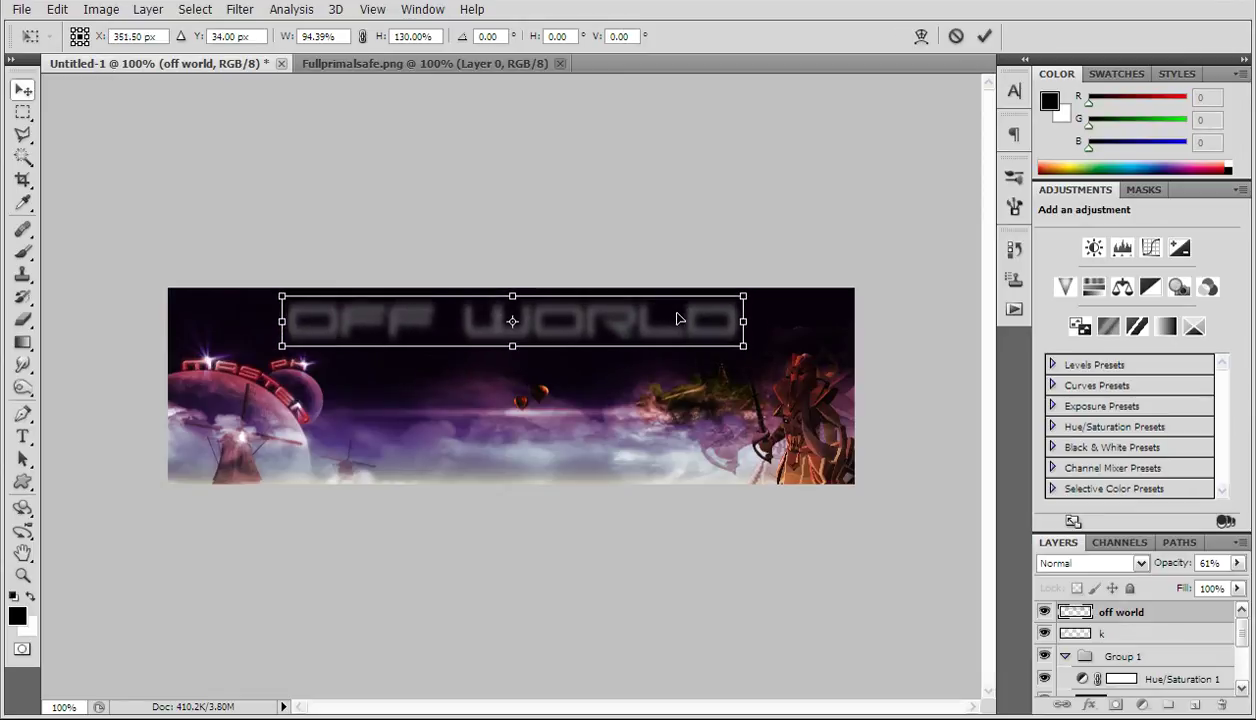
key(Return)
Step: Reselect the "off world" layer and lower its opacity to 14%
click(1179, 658)
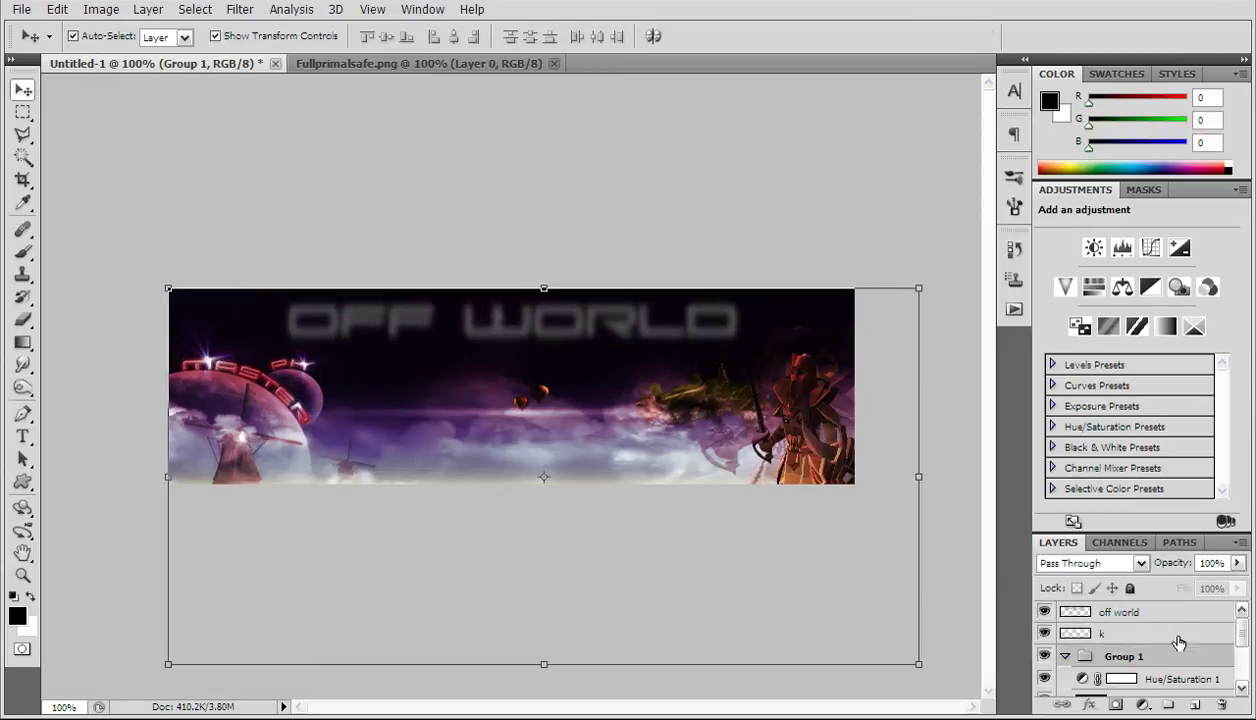
click(1160, 612)
click(22, 436)
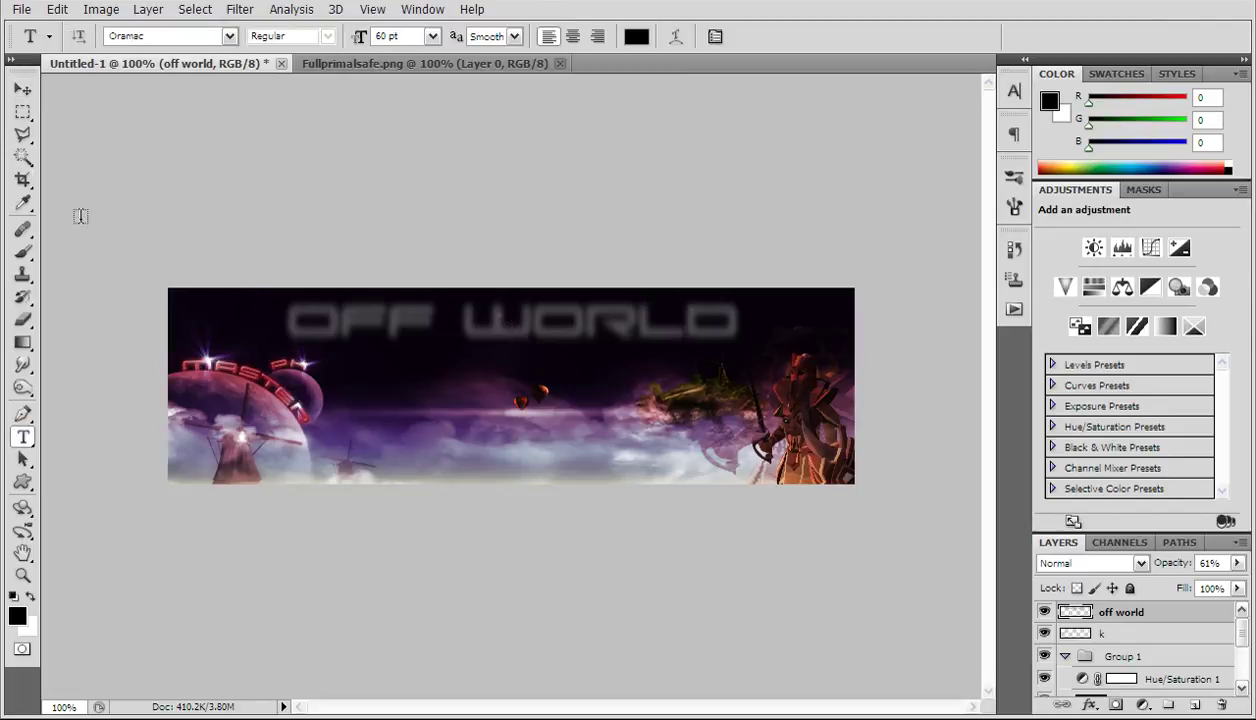
click(25, 90)
click(1238, 563)
click(1164, 583)
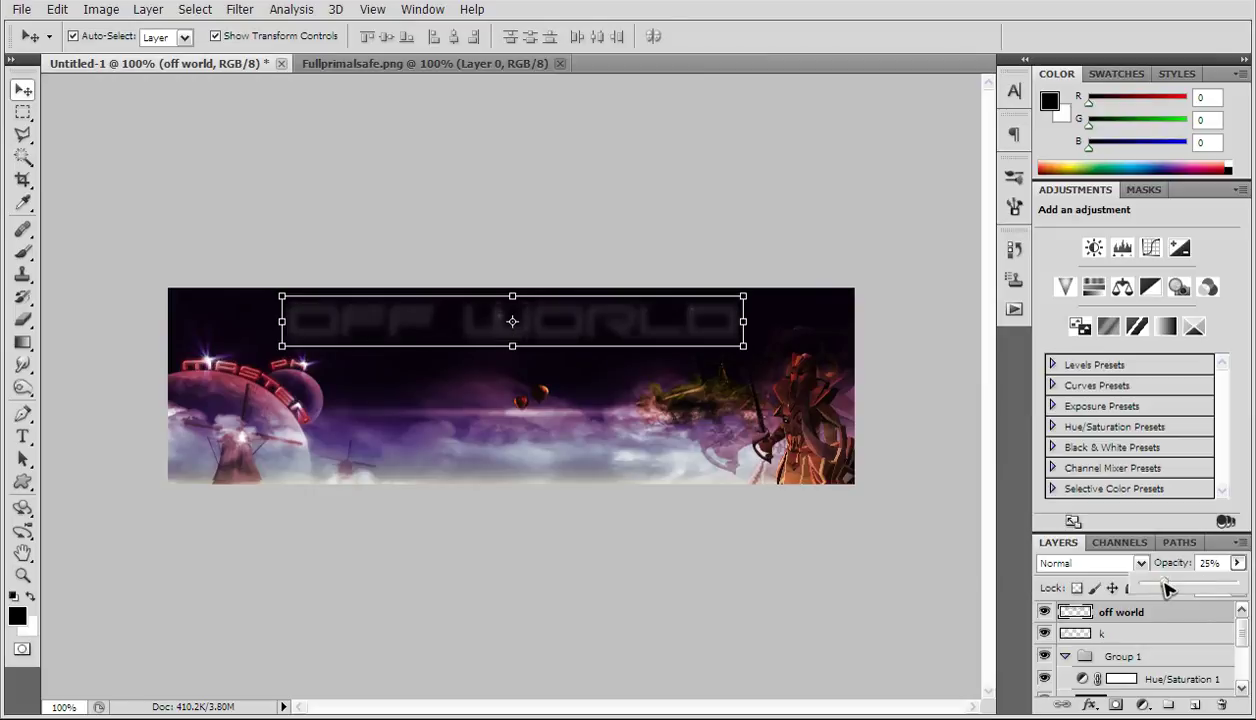
drag(1157, 588, 1155, 589)
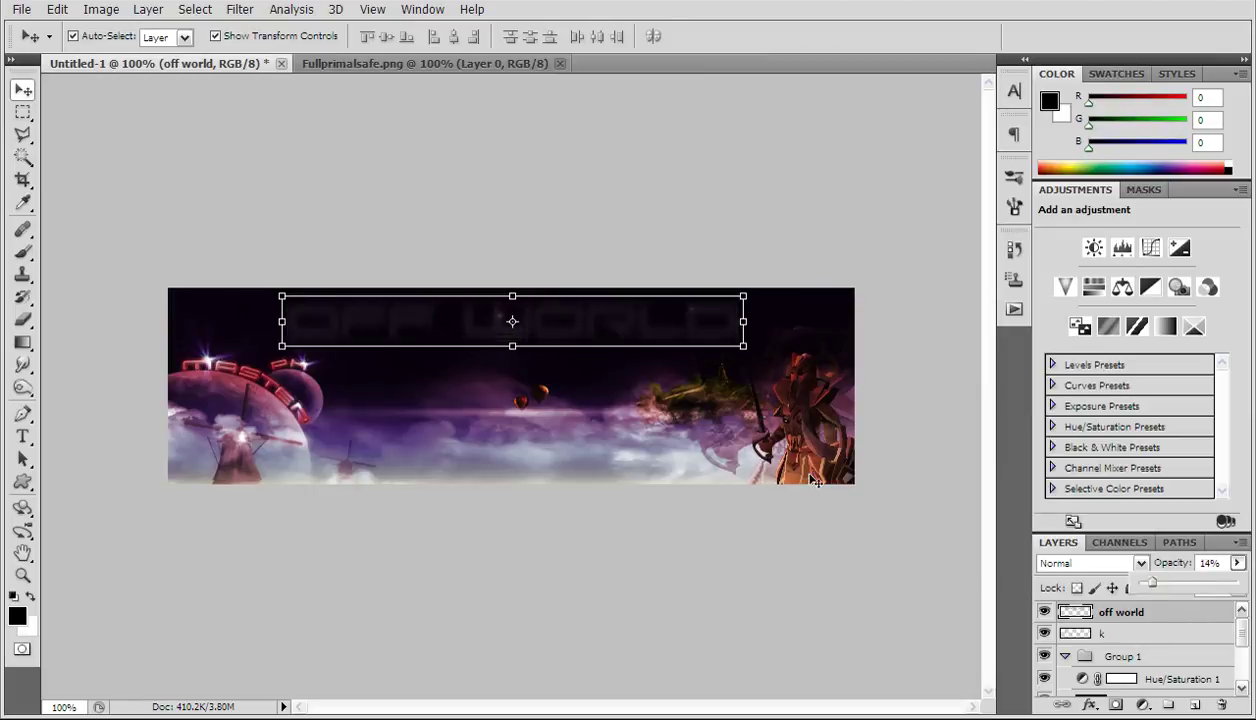
Step: Shrink the "off world" text to 78.13% width and 88.46% height, keeping it centered in the dark sky
click(1122, 656)
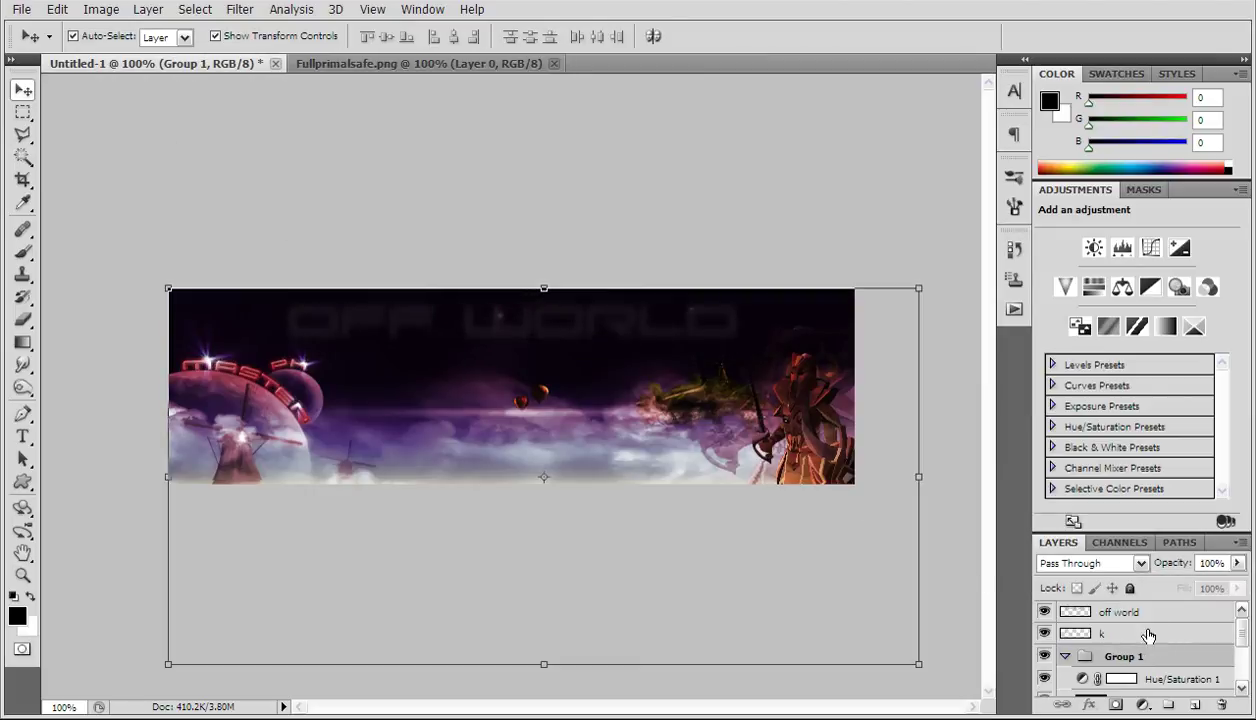
click(1120, 612)
drag(739, 294, 653, 337)
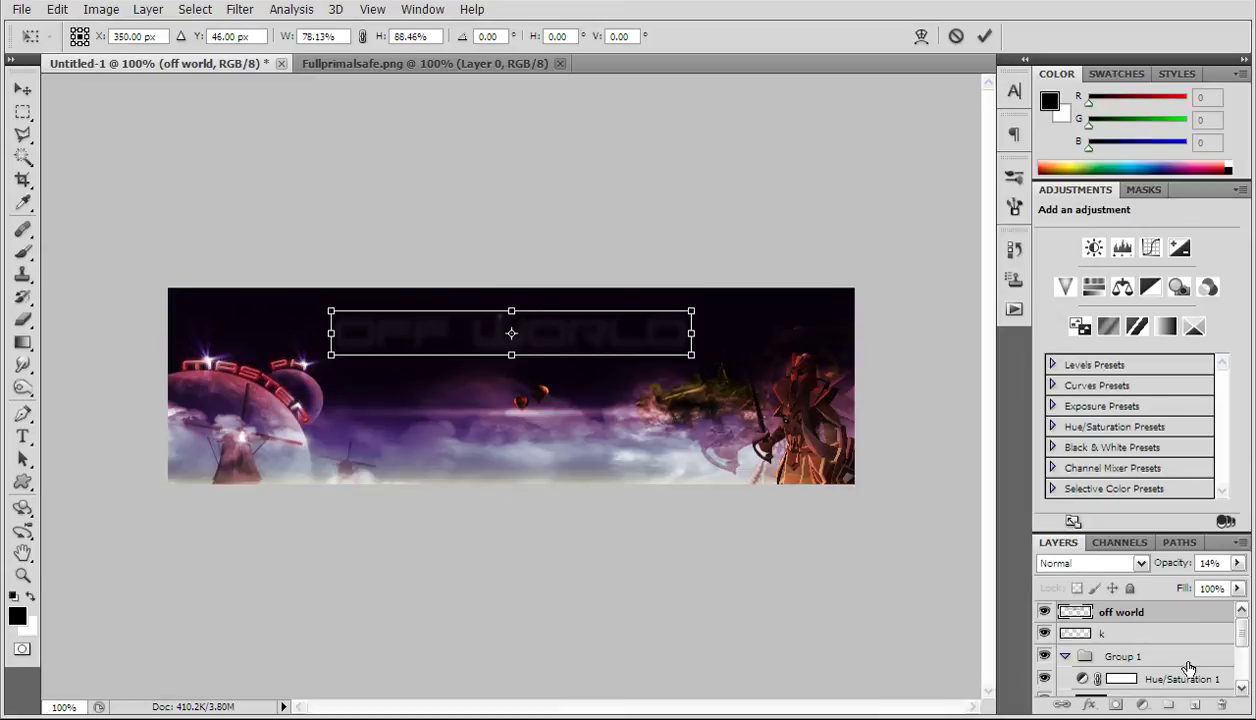
key(Return)
Step: Move the "off world" layer into Group 1, directly below the Hue/Saturation 1 adjustment
scroll(1180, 626, down, 1)
scroll(1178, 620, up, 1)
mouse_move(1175, 612)
mouse_down()
mouse_move(1166, 663)
mouse_move(1152, 648)
mouse_move(1174, 668)
mouse_move(1183, 613)
mouse_move(1160, 610)
mouse_up()
scroll(1175, 645, up, 1)
scroll(1156, 660, up, 2)
Step: Set the "off world" layer's blend mode to Linear Dodge (Add) and raise its opacity to 100%
click(1141, 563)
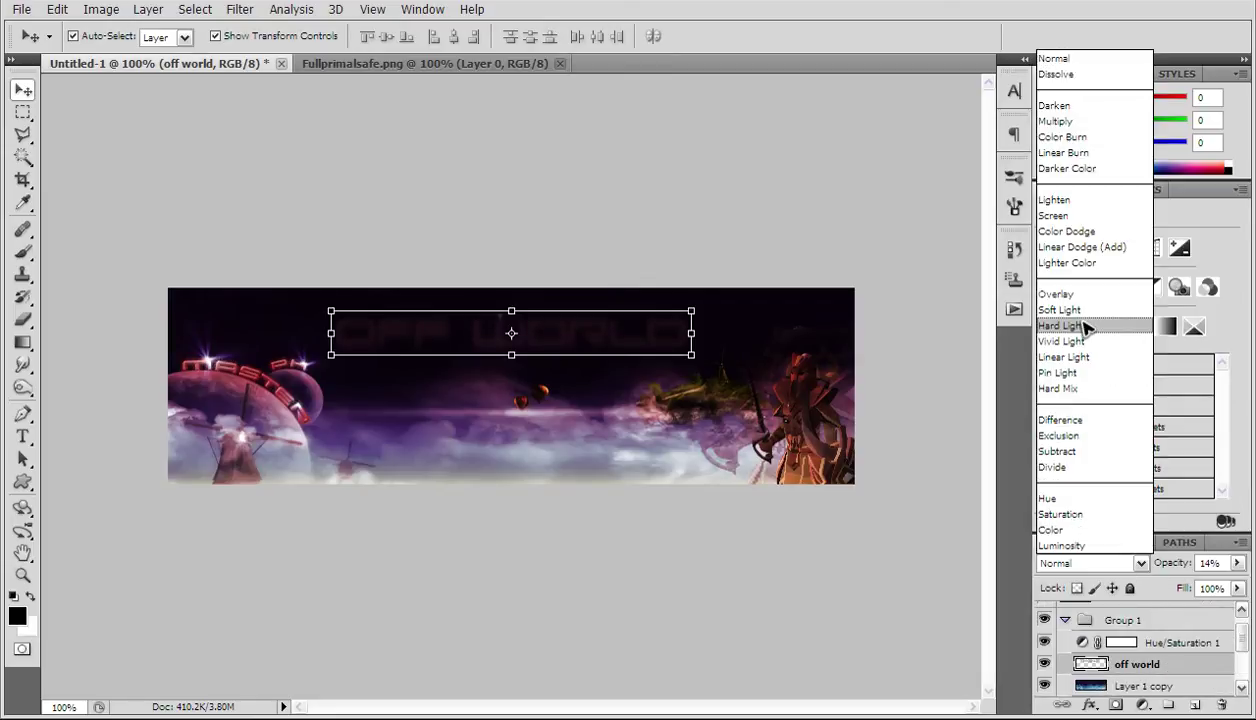
click(1083, 325)
key(Up)
key(Up)
key(Up)
key(Up)
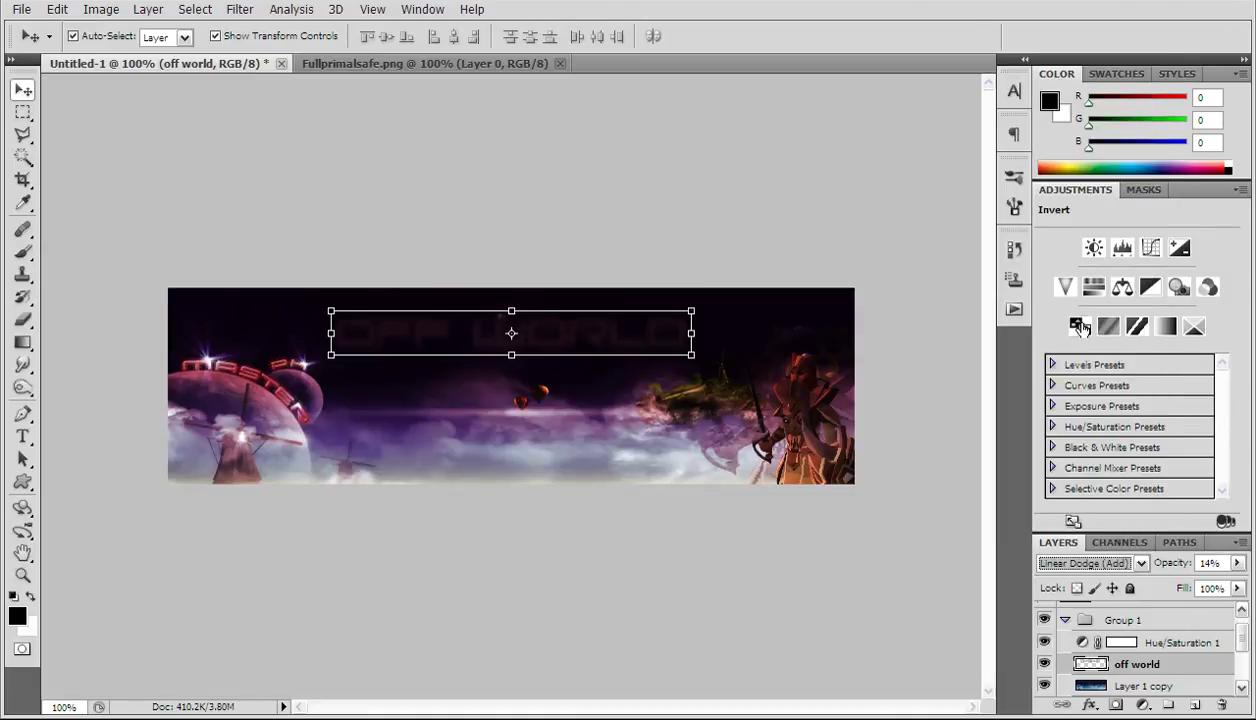
click(1237, 563)
drag(1205, 583, 1242, 588)
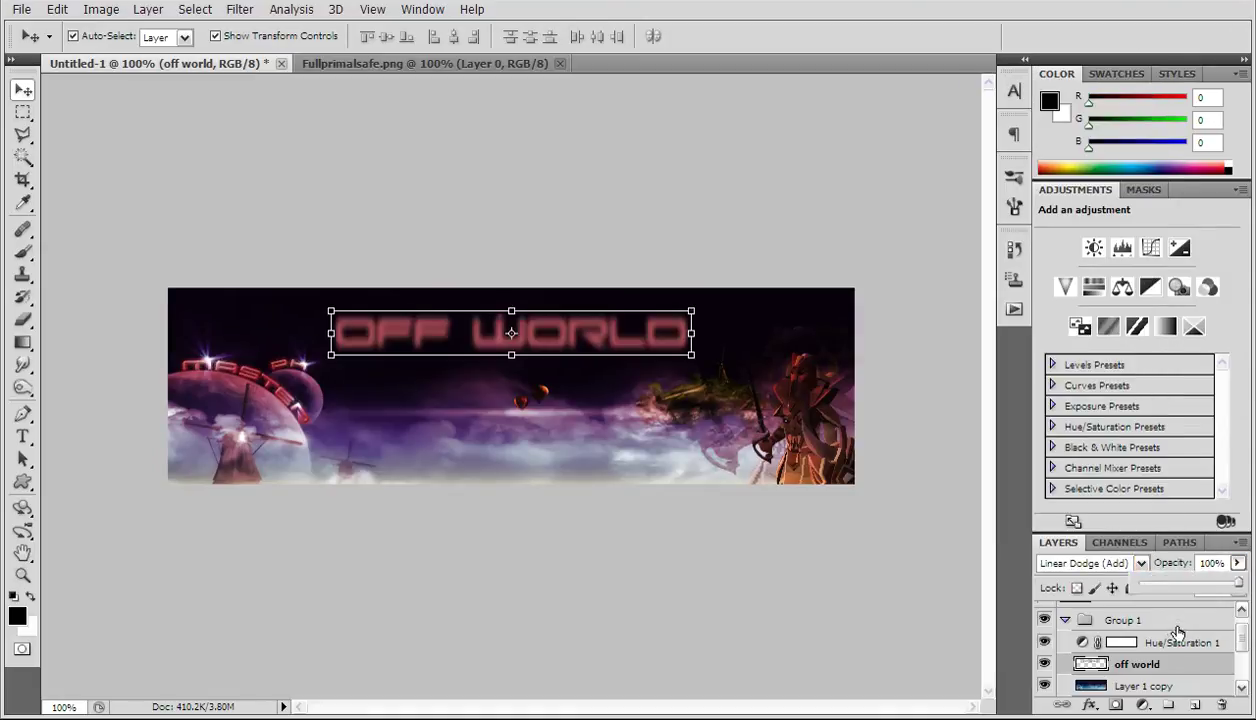
Step: Change the "off world" layer's blend mode to Color Dodge and move the text down over the clouds
click(1158, 676)
click(1112, 563)
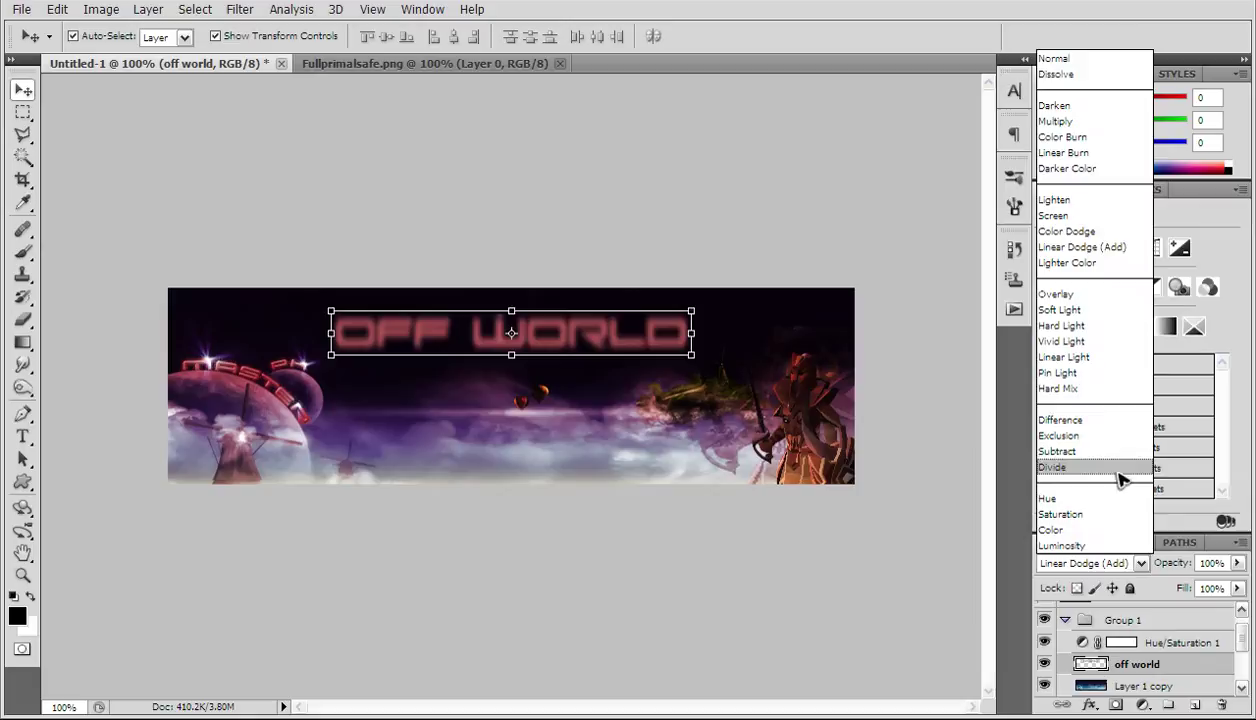
click(1068, 200)
key(Up)
key(Up)
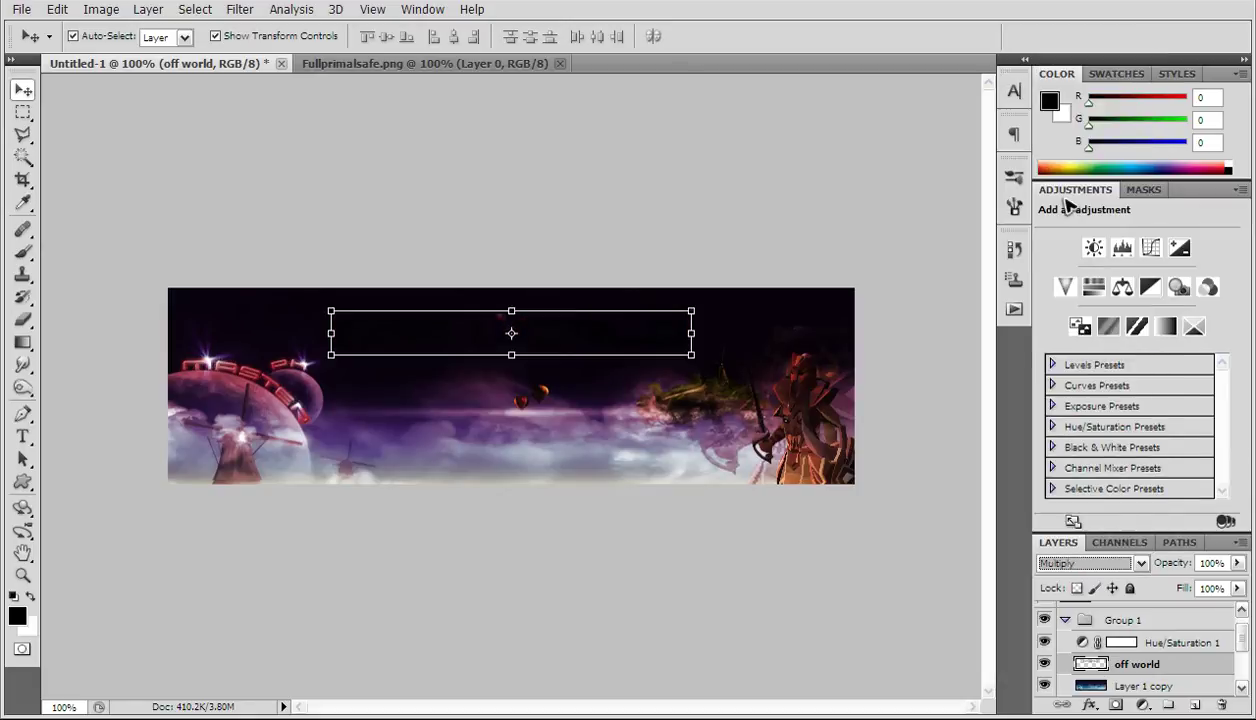
key(Up)
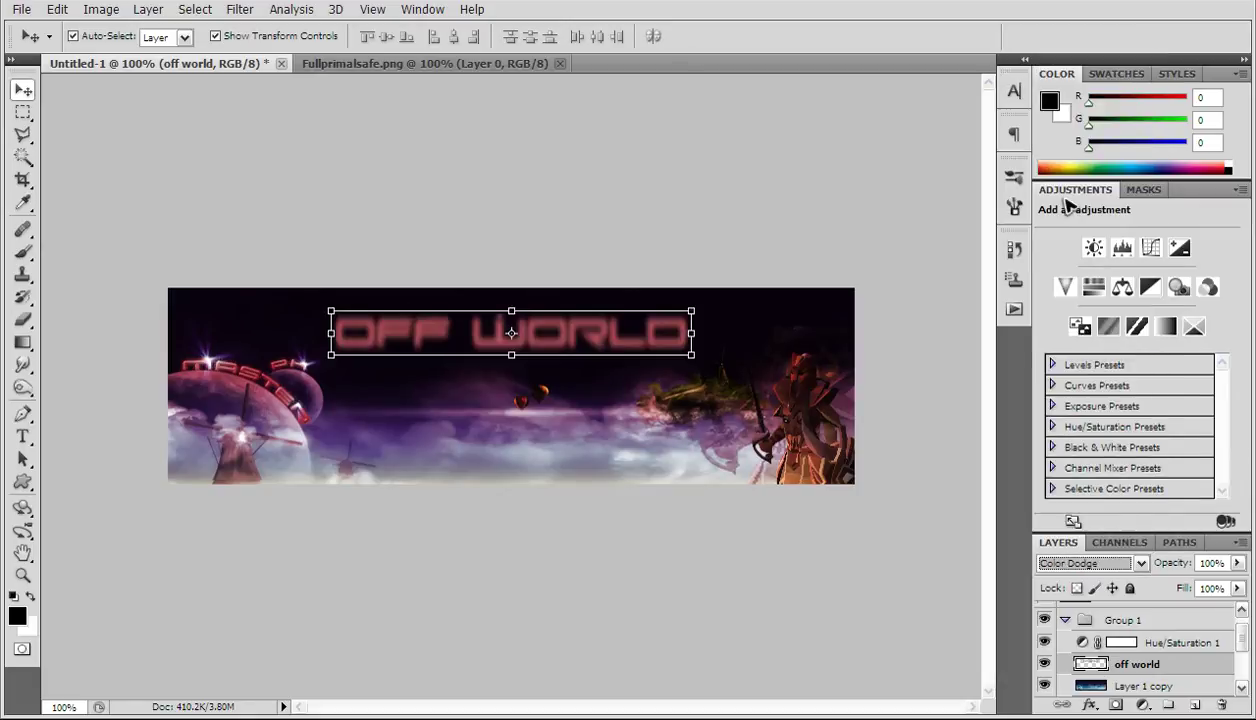
drag(624, 315, 596, 426)
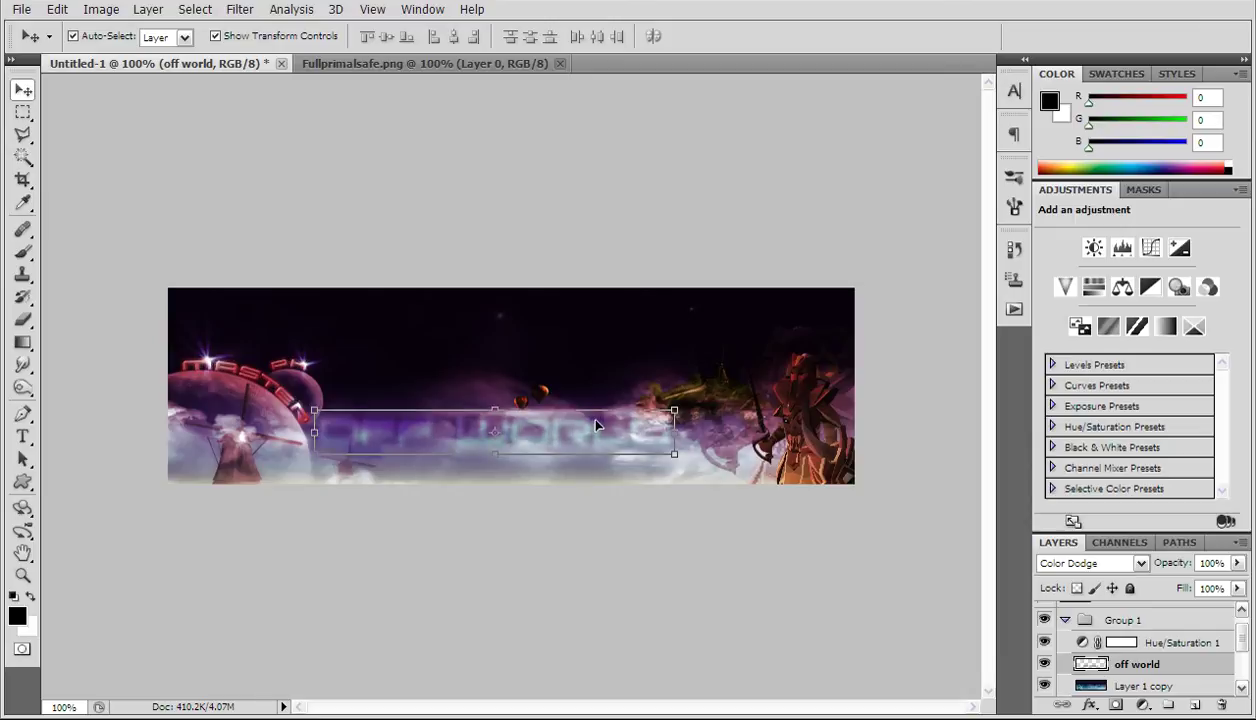
Step: Examine the layer stack between the Background layer and Group 1
scroll(1157, 690, down, 1)
click(1157, 690)
scroll(1157, 688, down, 2)
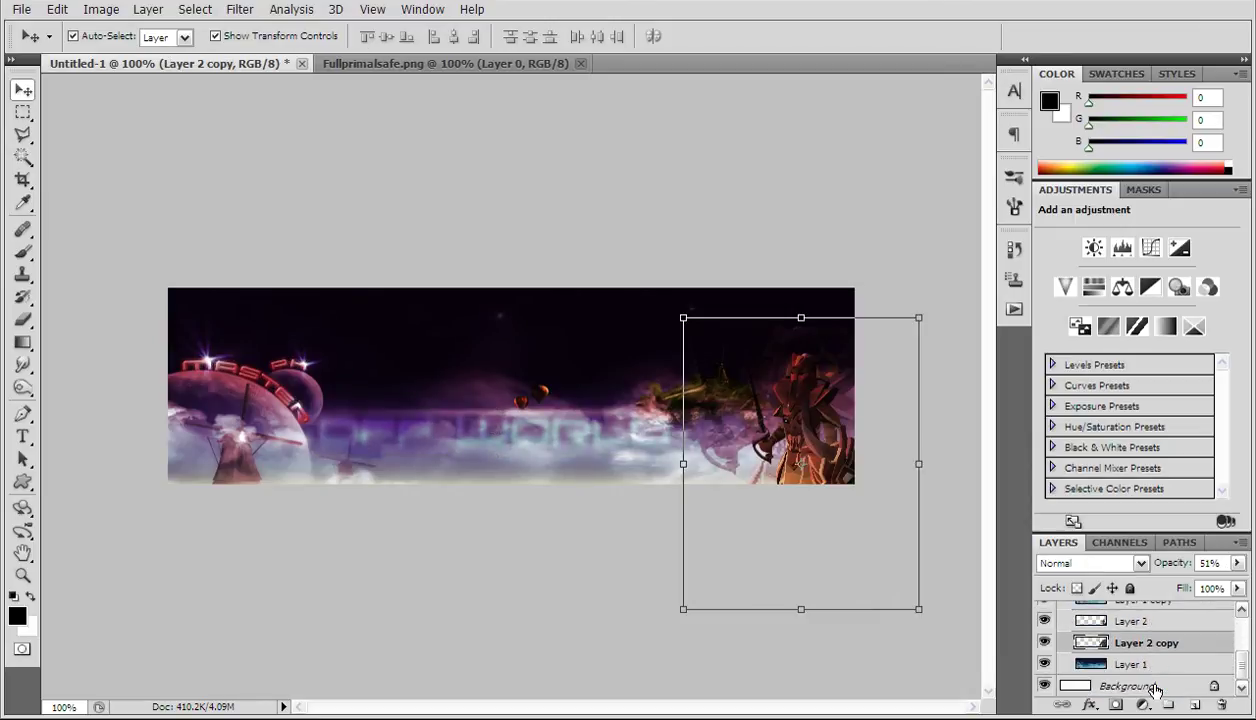
click(1157, 686)
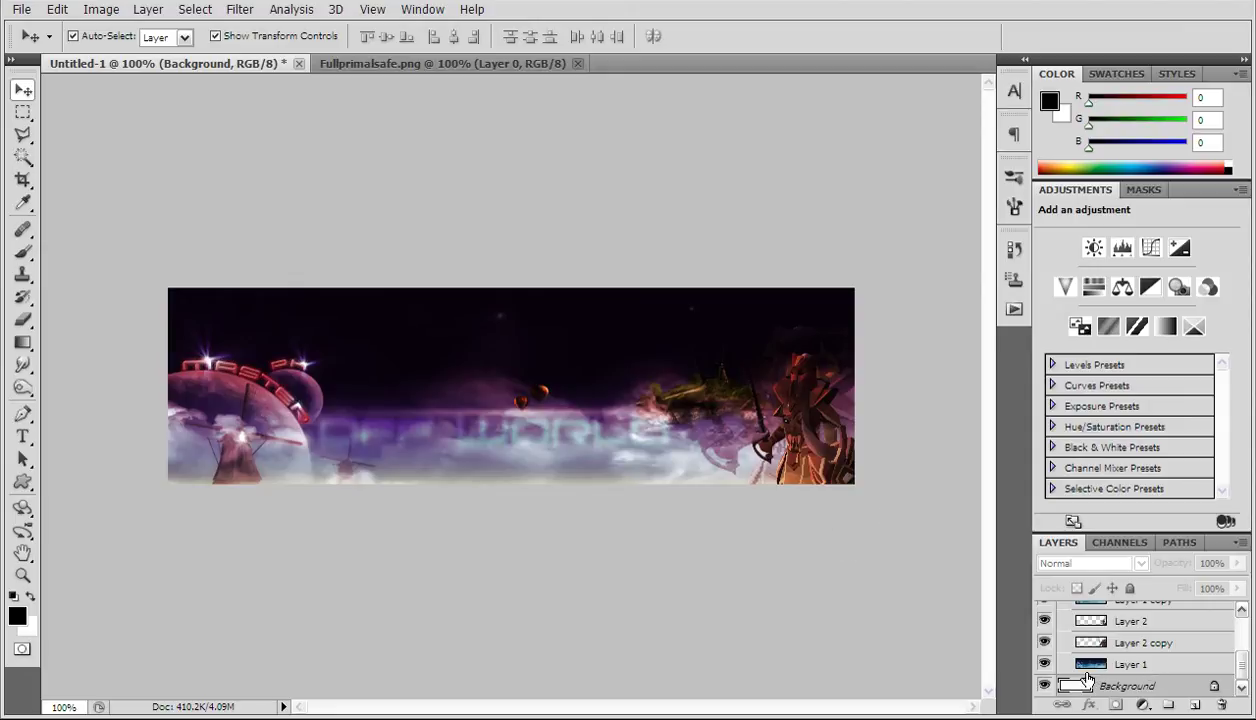
scroll(1146, 664, up, 3)
scroll(1151, 665, down, 3)
scroll(1127, 648, up, 5)
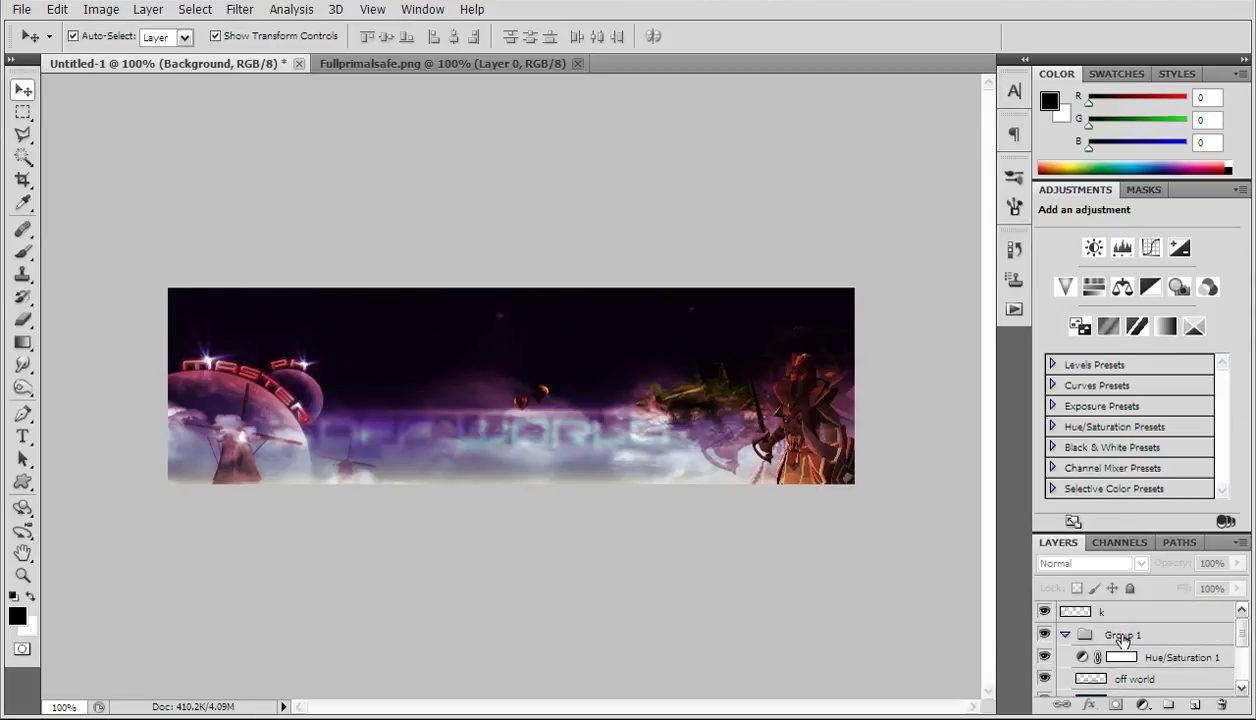
scroll(1125, 632, down, 5)
scroll(1181, 661, up, 3)
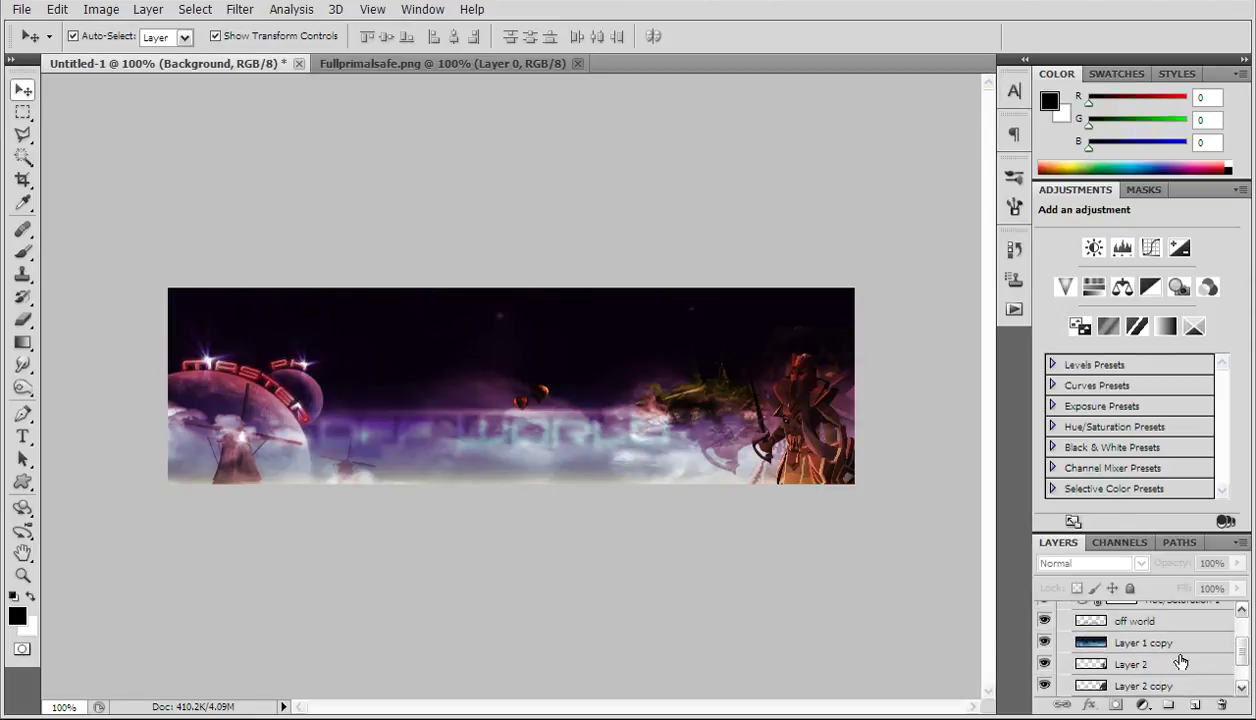
Step: Select Layer 1 copy and choose the 675 px swirling splatter preset for the Brush tool
click(1180, 643)
click(23, 252)
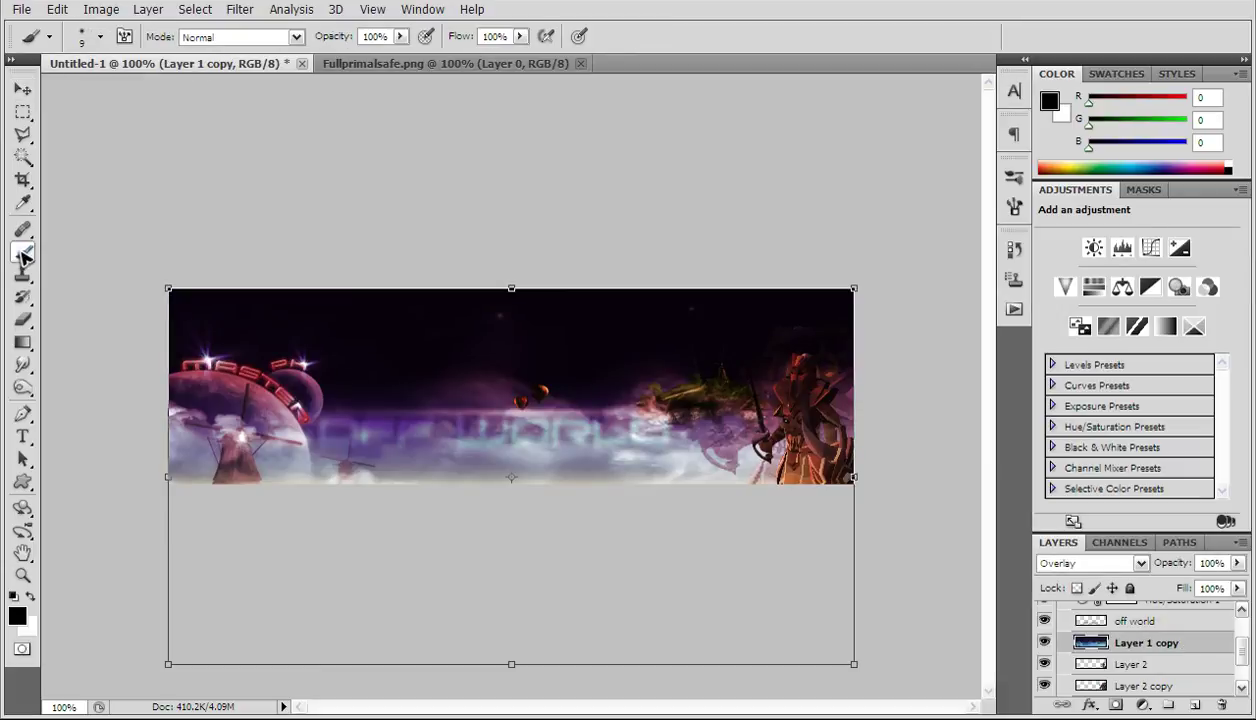
click(100, 37)
drag(222, 184, 230, 272)
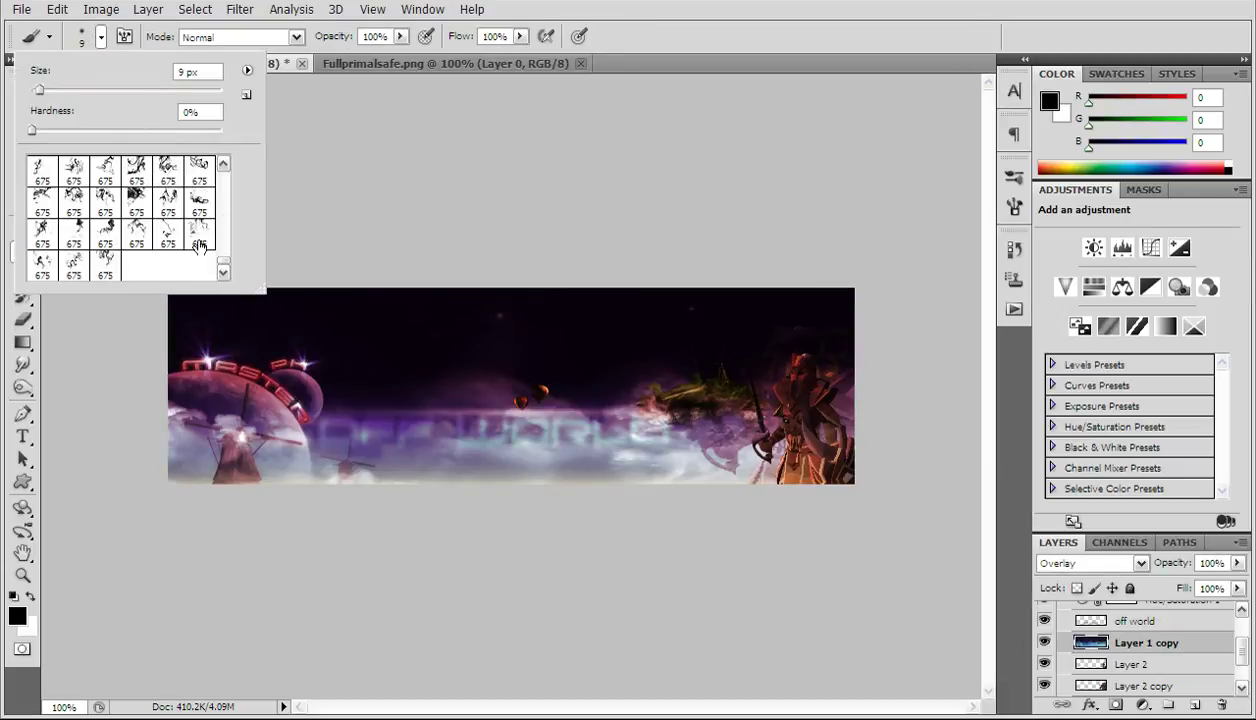
click(198, 232)
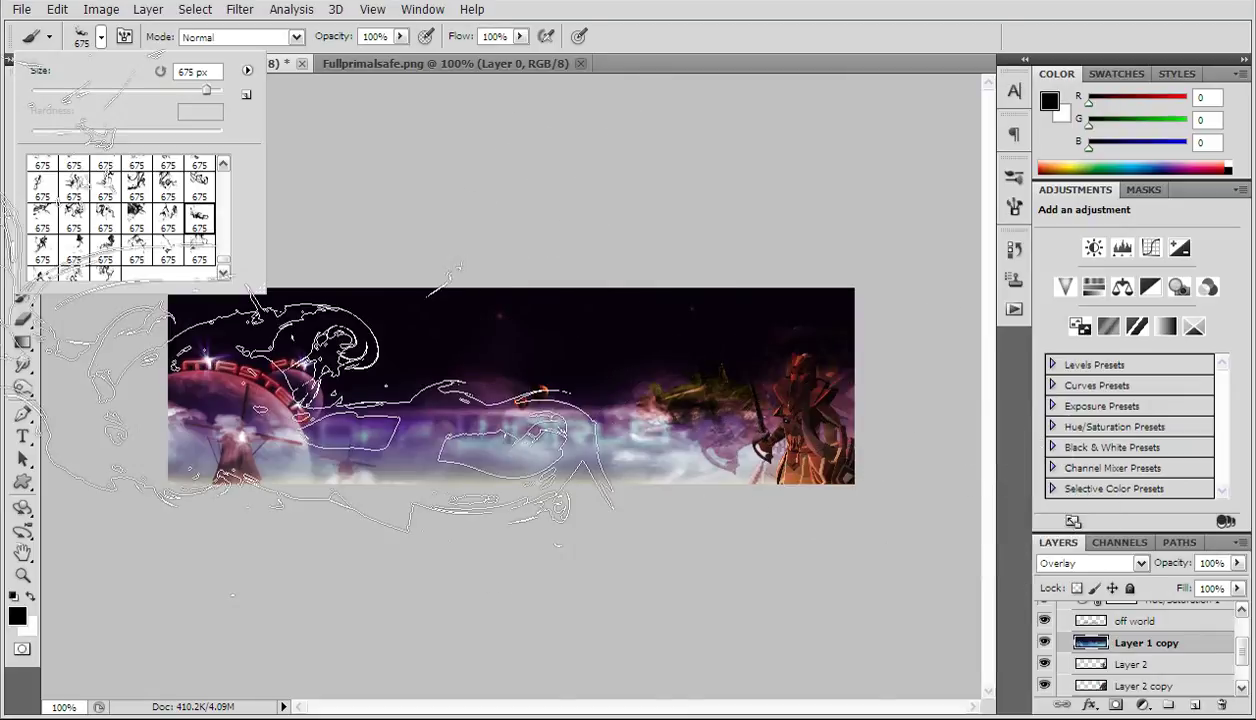
click(298, 330)
Step: Try stamping the 675 px swirl brush in black on the "off world" layer and undo it
click(1140, 621)
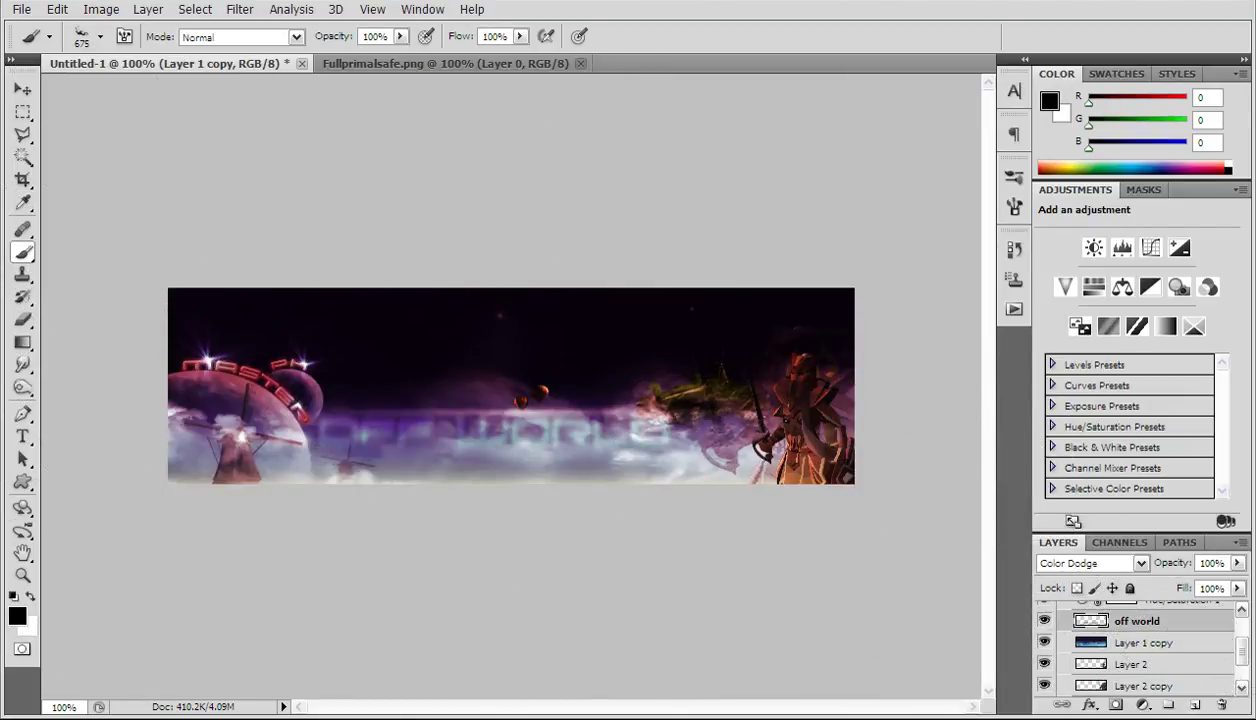
click(1135, 643)
click(1135, 623)
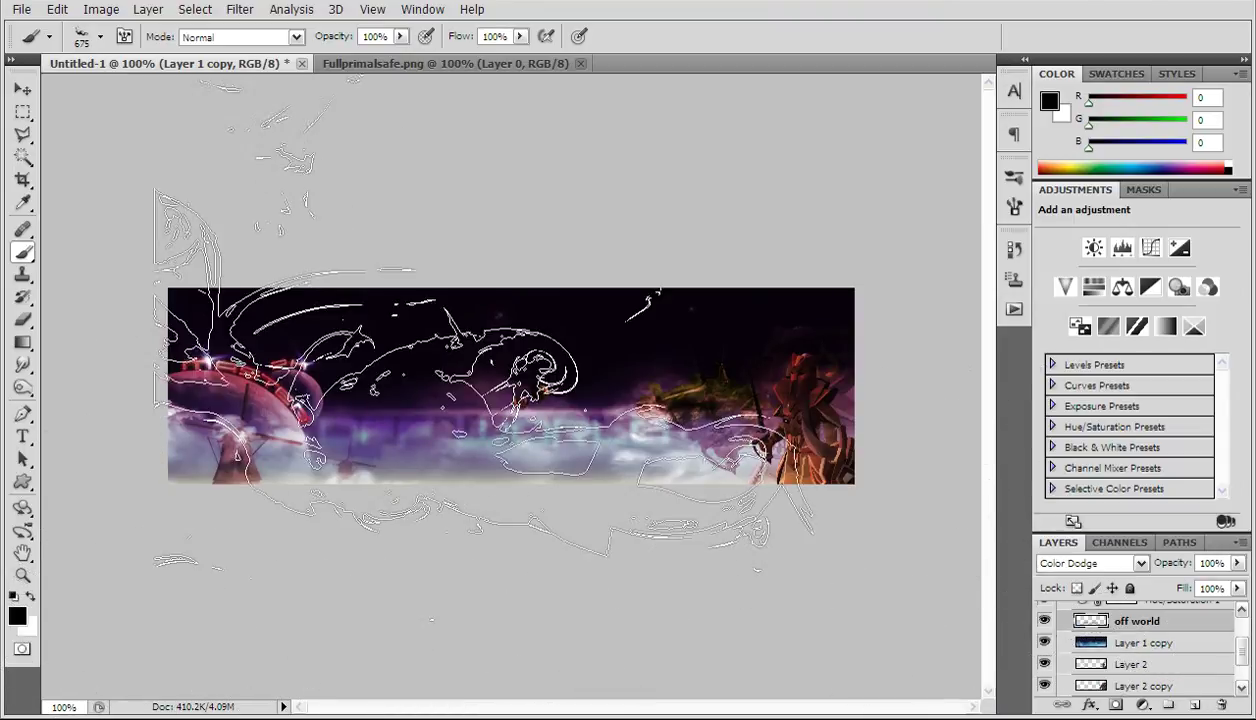
click(270, 560)
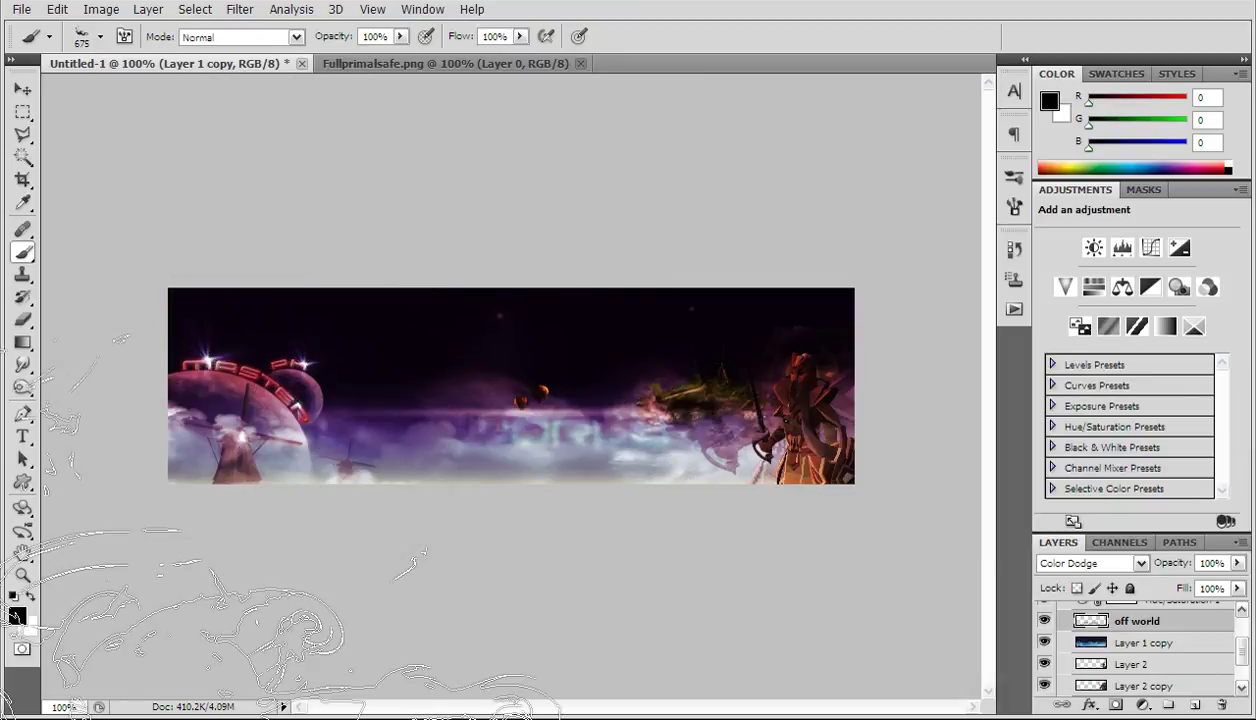
key(ctrl+z)
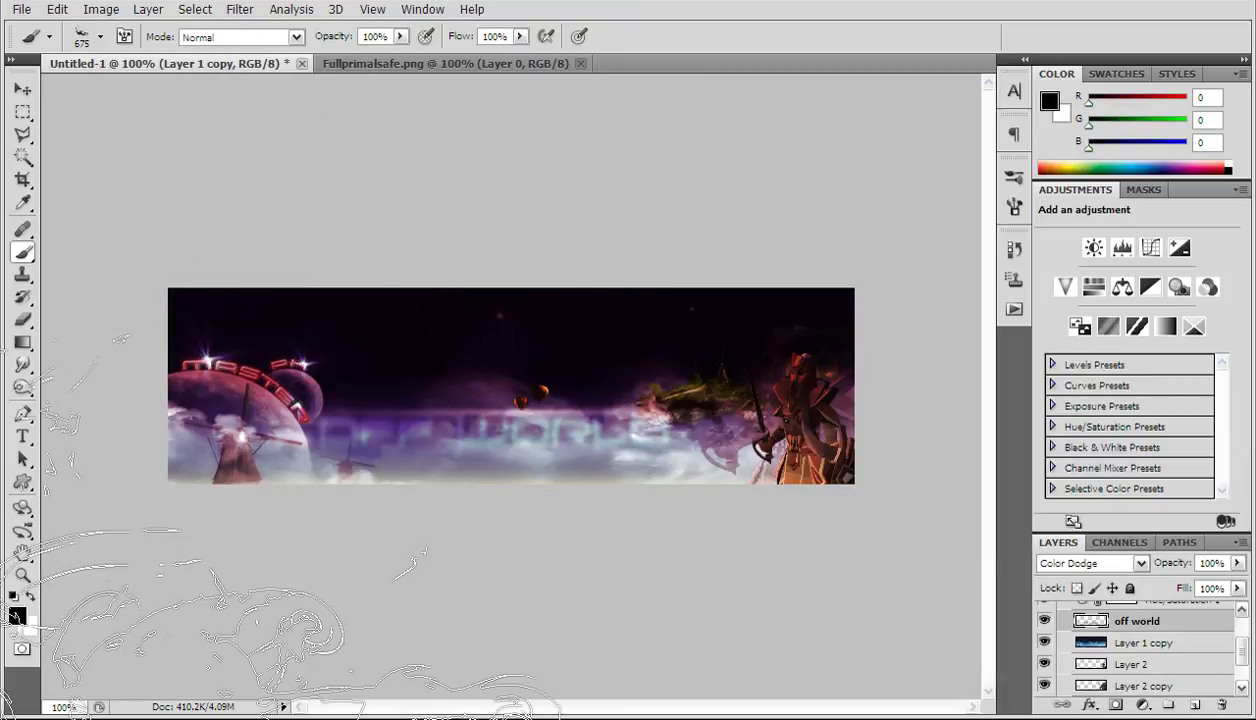
key(ctrl+z)
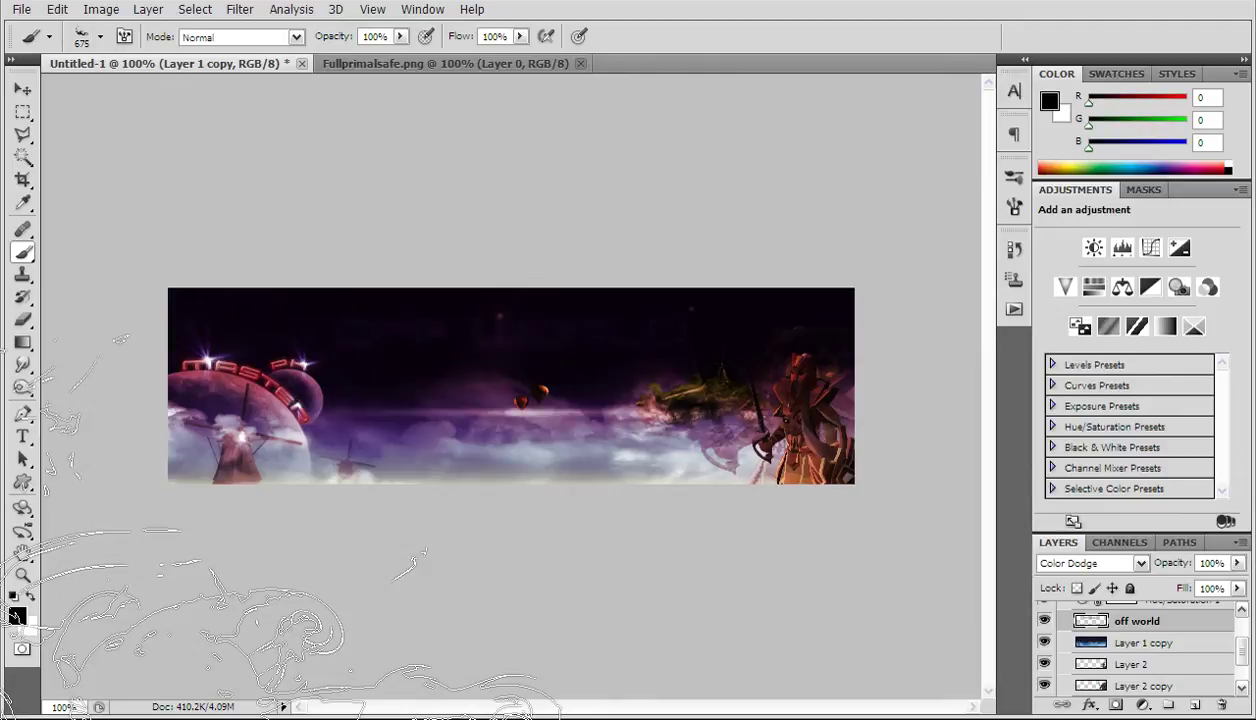
key(ctrl+z)
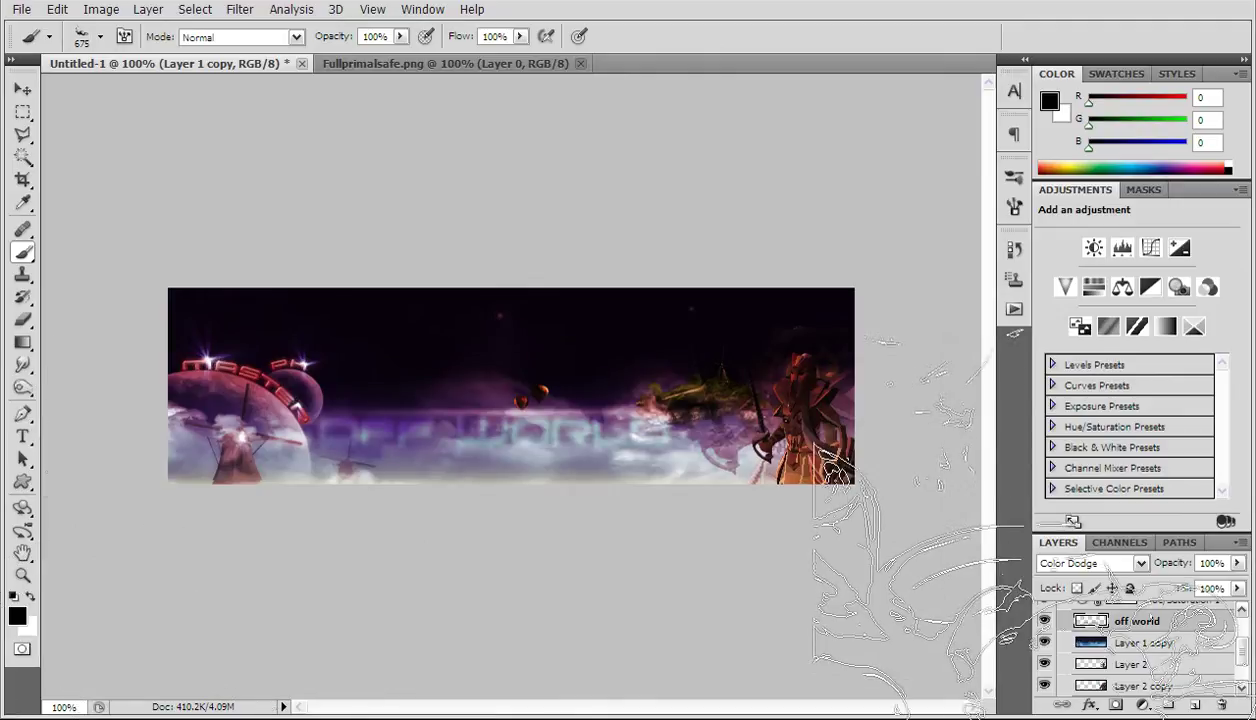
Step: Select Layer 1 copy and enlarge the swirl brush to 1242 px
click(1165, 642)
click(100, 37)
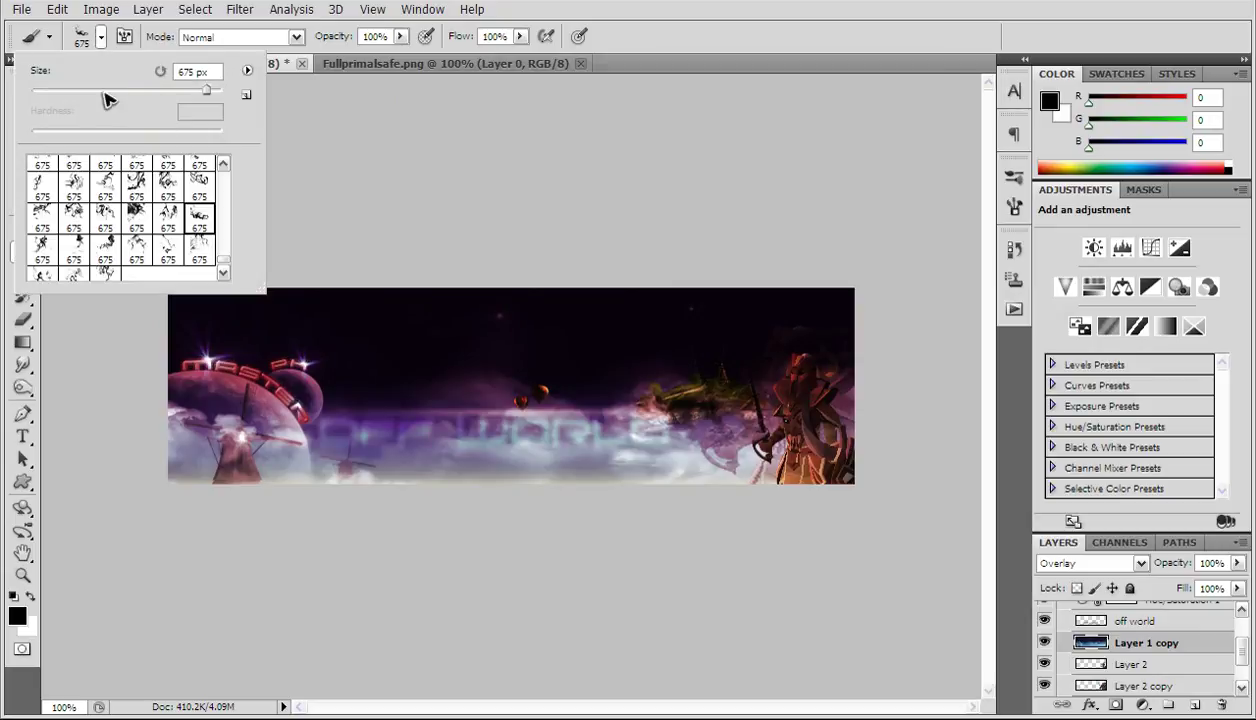
click(821, 249)
click(100, 37)
drag(173, 92, 250, 95)
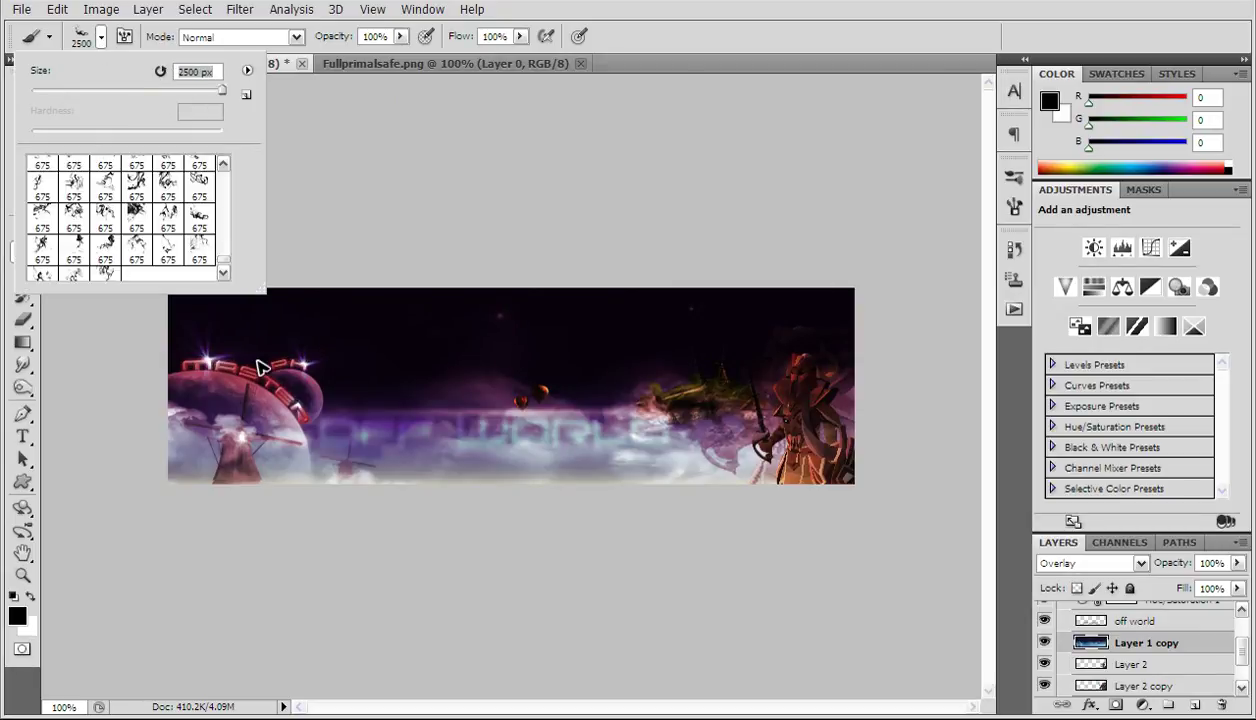
click(194, 91)
click(207, 91)
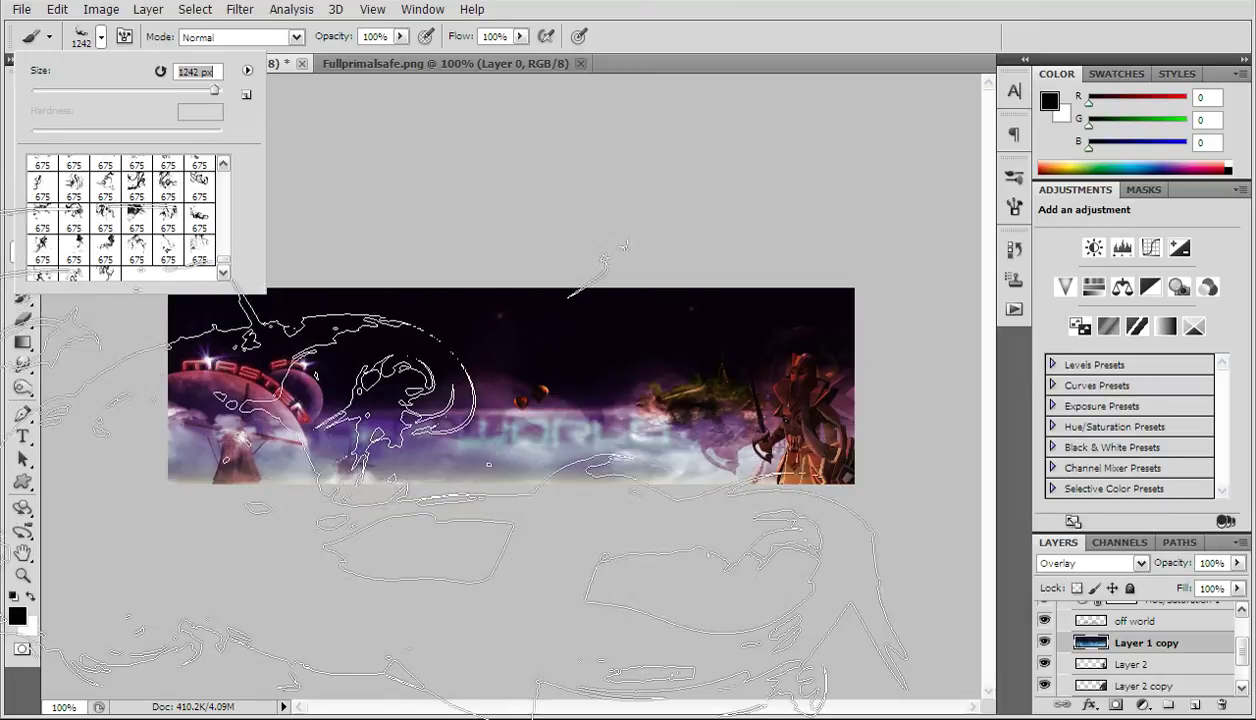
Step: Try stamping the 1242 px swirl brush over the banner on Layer 1 copy, undoing each stamp
click(136, 492)
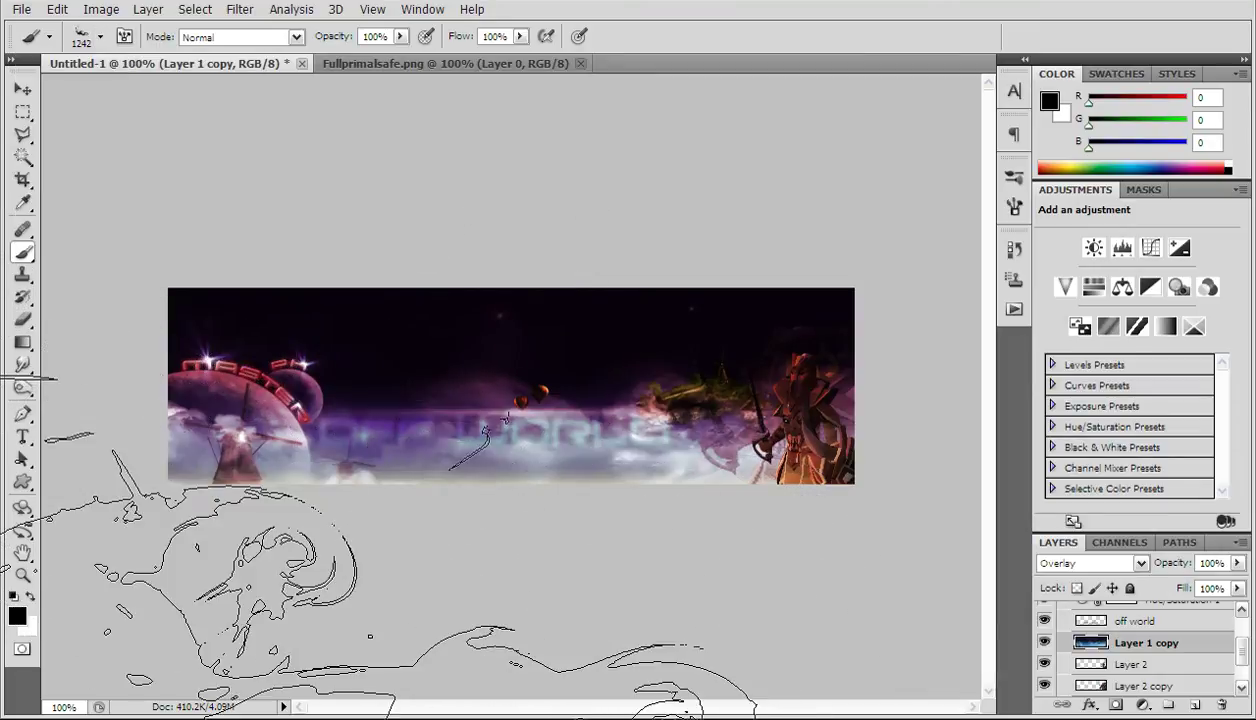
key(ctrl+z)
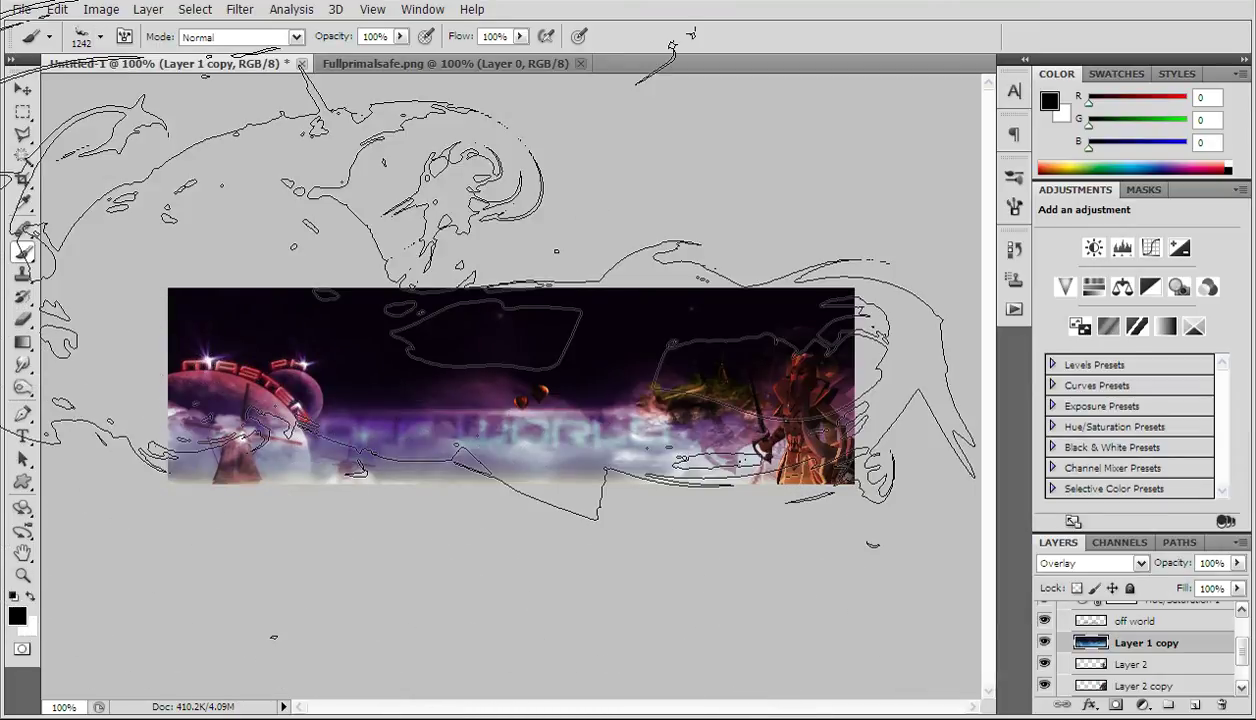
click(365, 320)
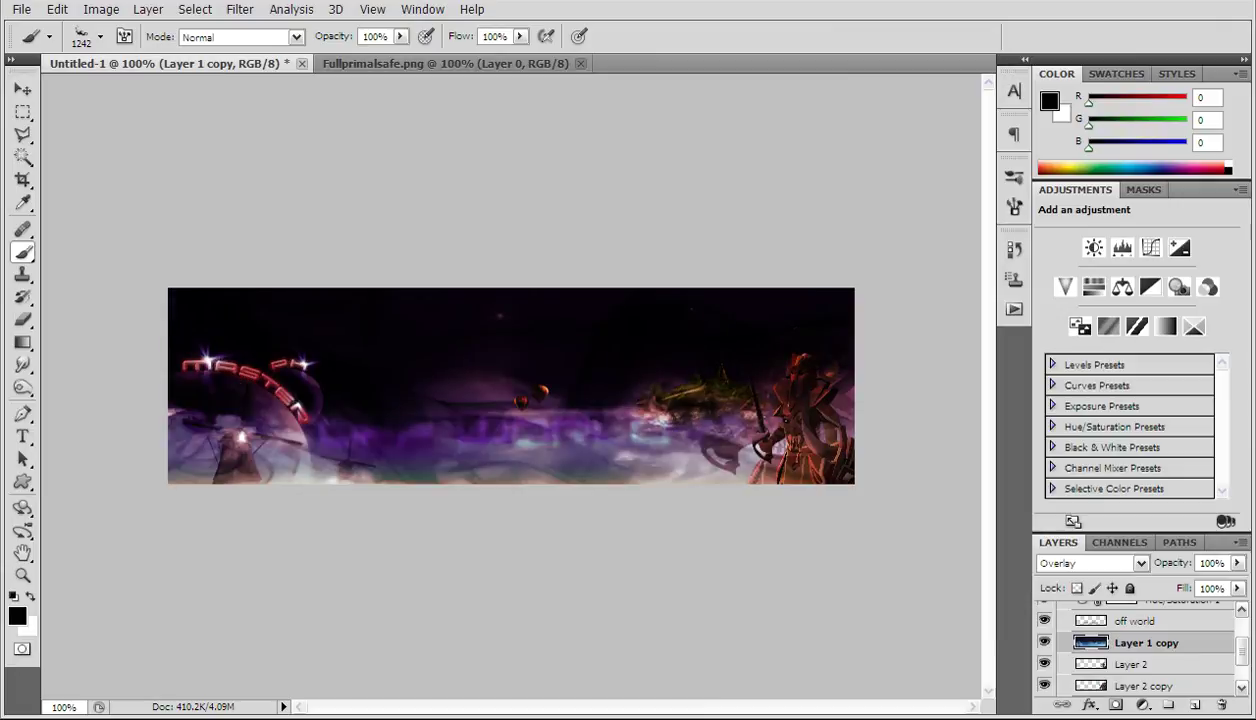
key(ctrl+z)
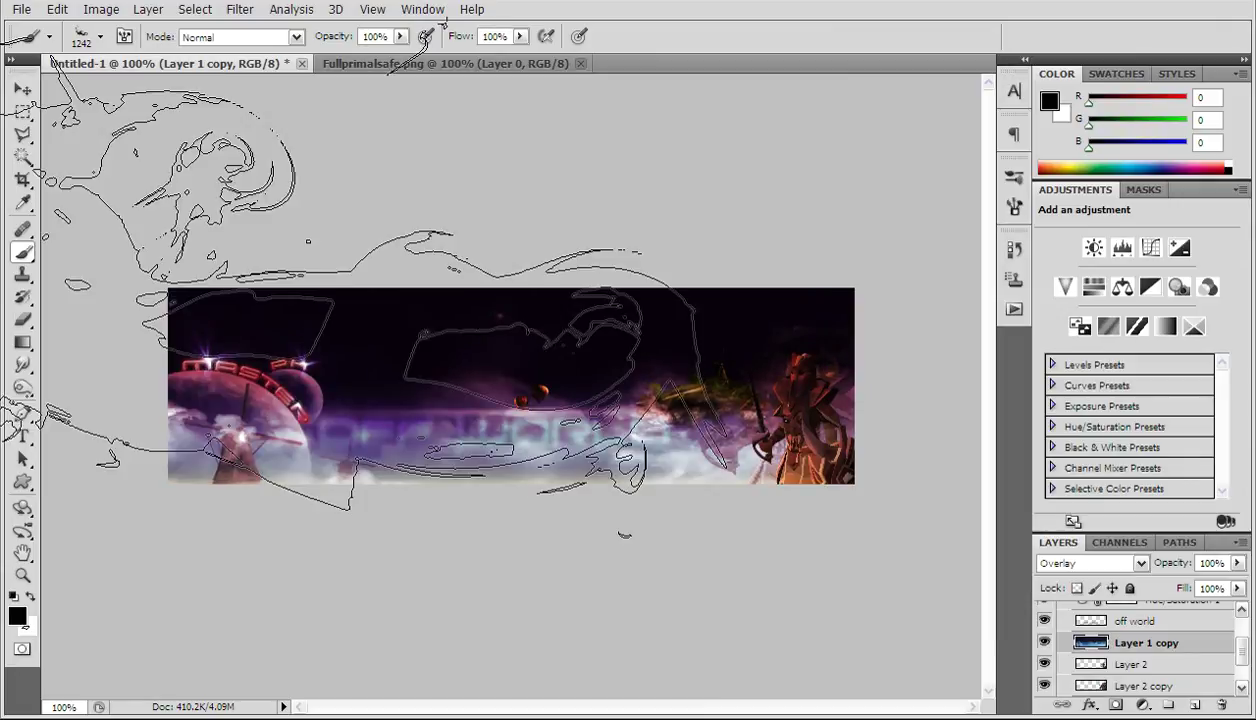
Step: Switch to Media Player Classic, skip to the next track and minimize the player
key(alt+Tab)
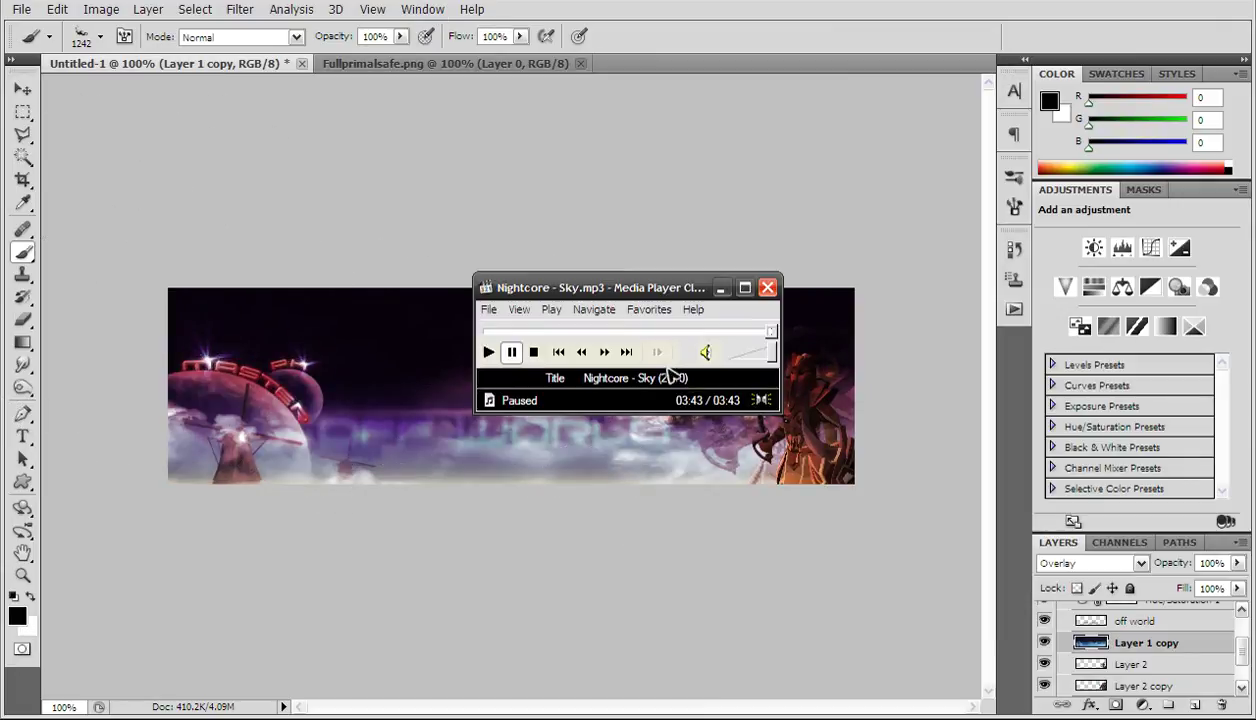
click(634, 351)
click(723, 287)
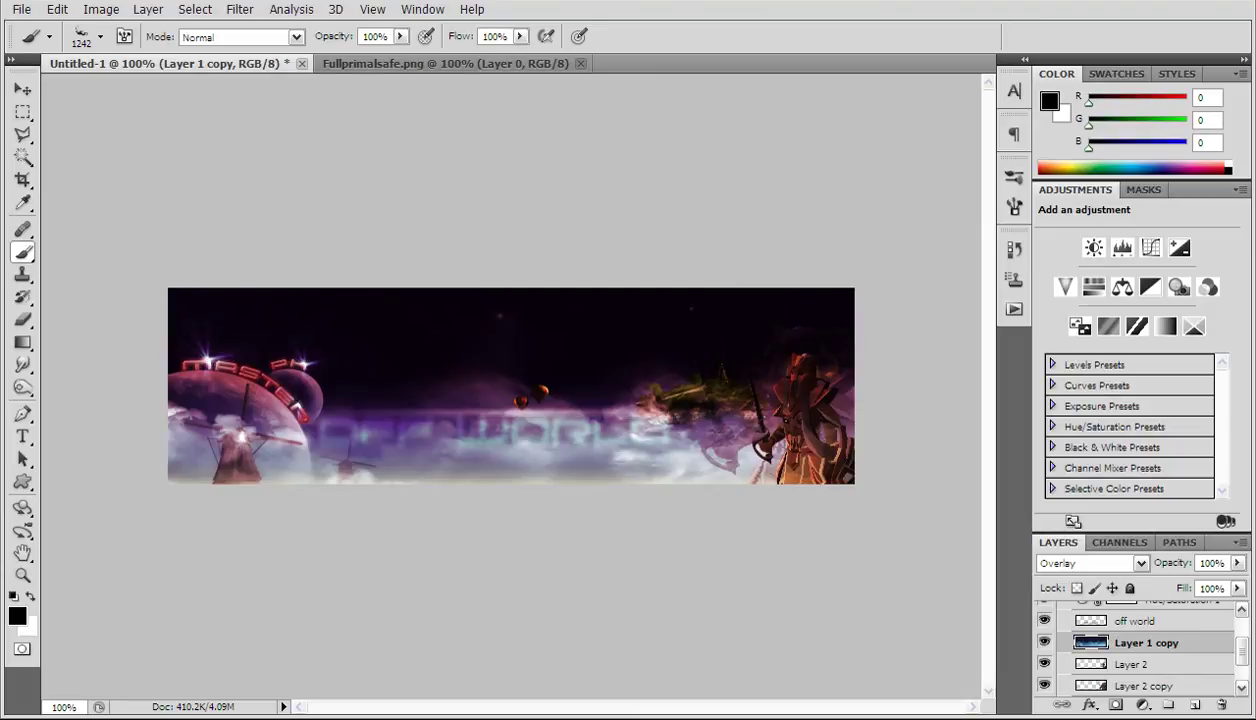
Step: Try stamping a different splatter brush at 473 px on Layer 1 copy over the lower clouds and warrior, undoing each stamp
click(100, 37)
scroll(208, 235, down, 3)
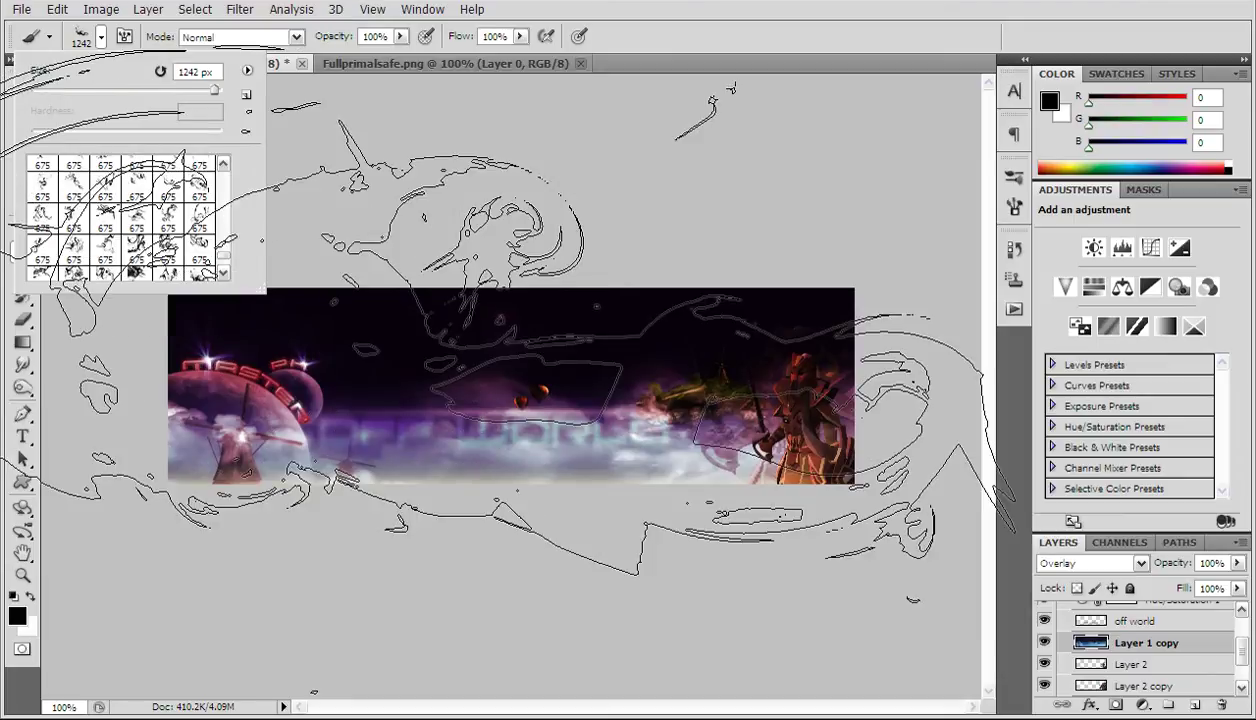
scroll(150, 210, up, 4)
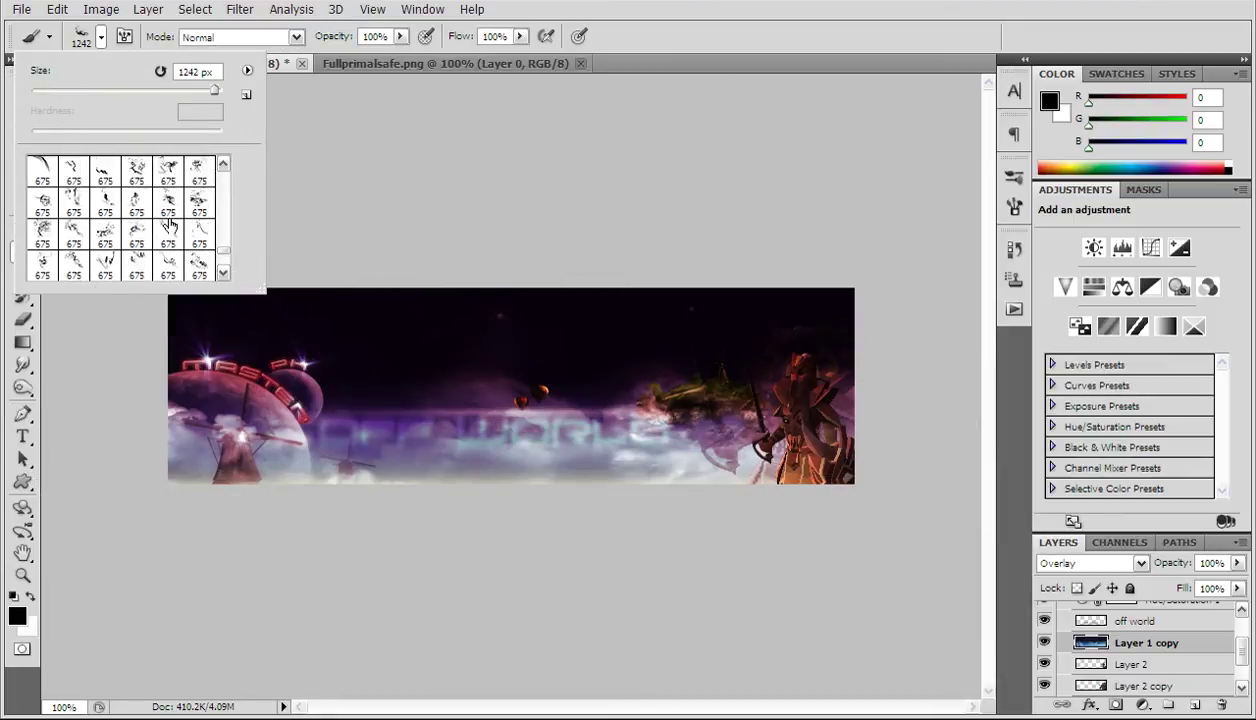
click(199, 214)
drag(208, 93, 202, 94)
click(646, 507)
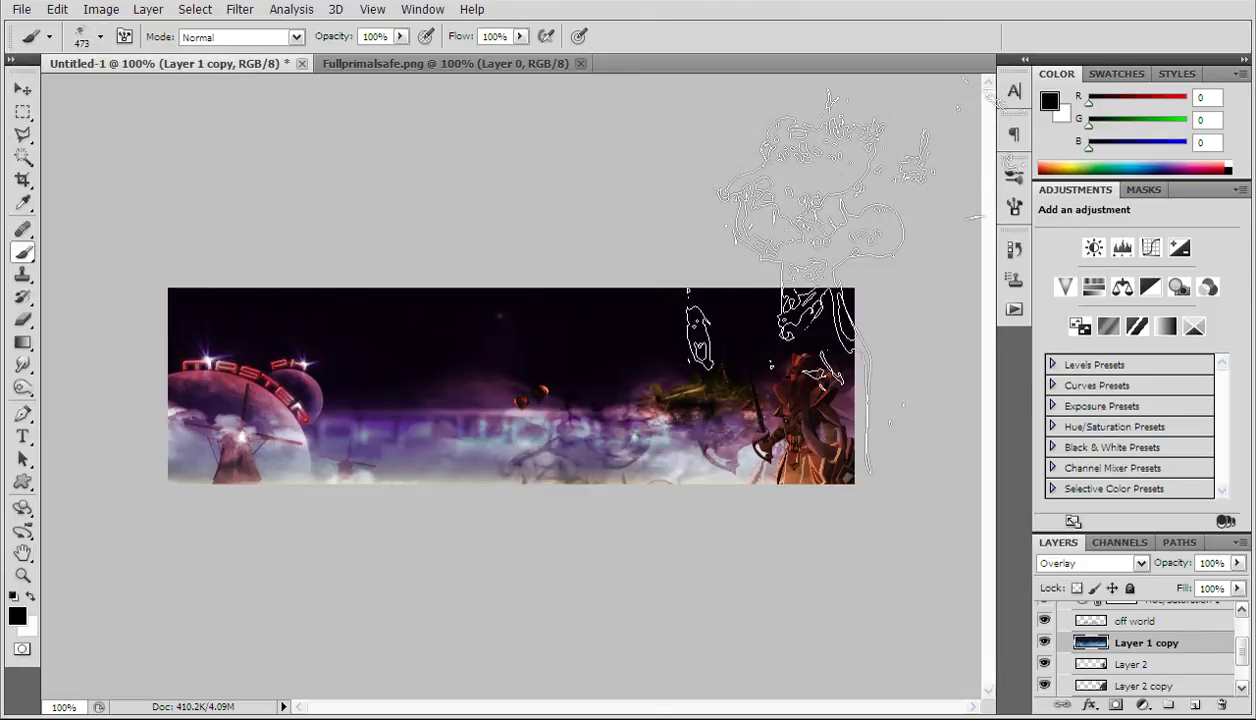
key(ctrl+z)
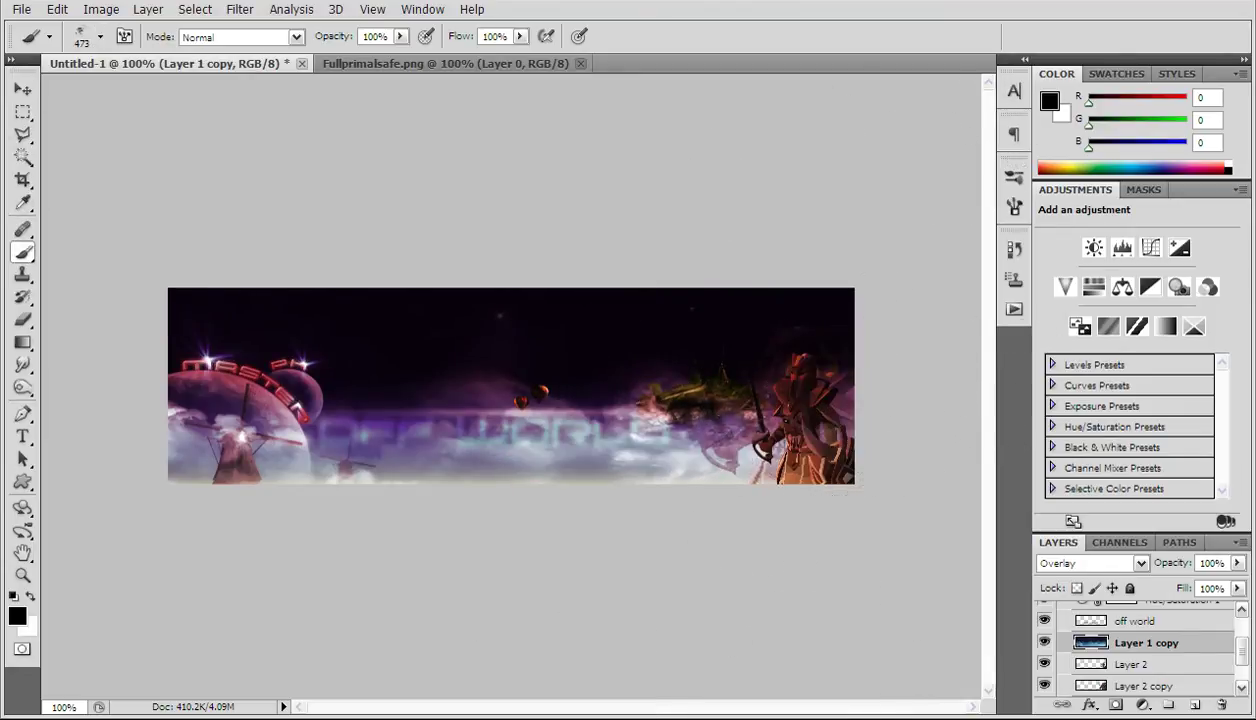
click(850, 489)
key(ctrl+z)
Step: Try stamping the 473 px splatter brush over the warrior on Layer 2 and undo it
scroll(1155, 645, up, 1)
scroll(1153, 644, up, 1)
scroll(1153, 655, down, 1)
click(1129, 680)
click(765, 430)
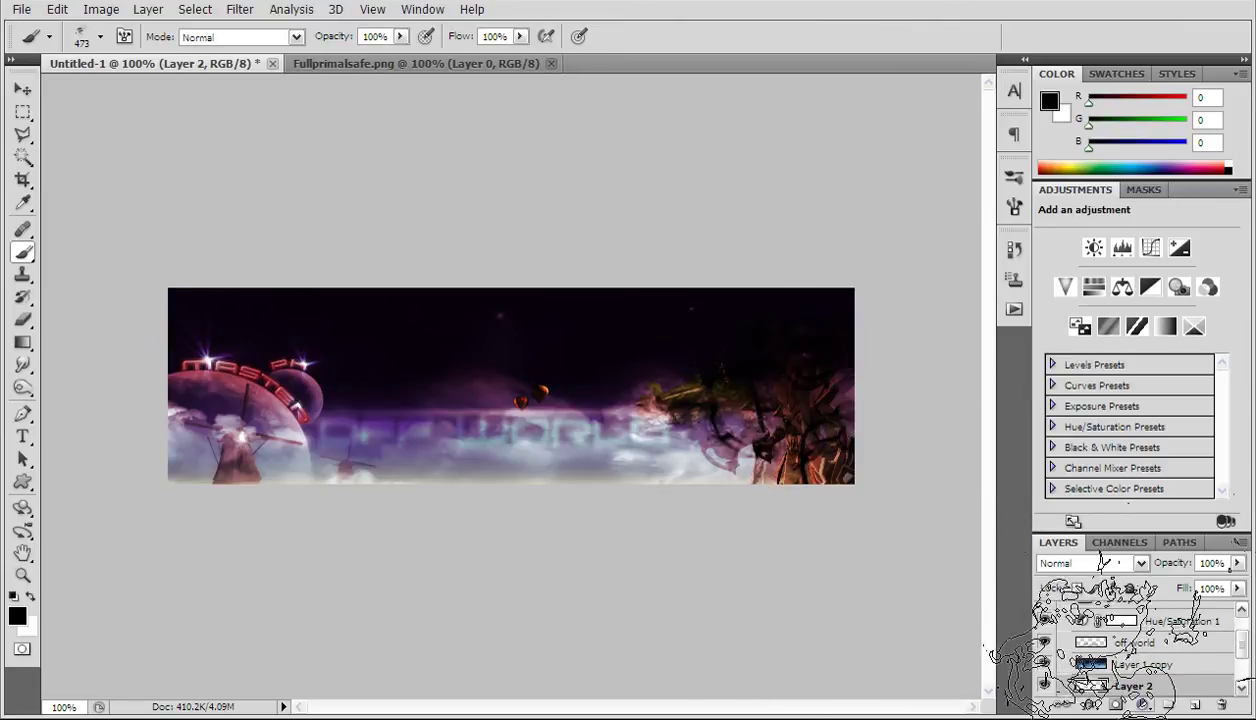
key(ctrl+z)
Step: Select Layer 2 and choose the 83 px double-arrow brush preset
click(1140, 664)
scroll(1162, 672, down, 1)
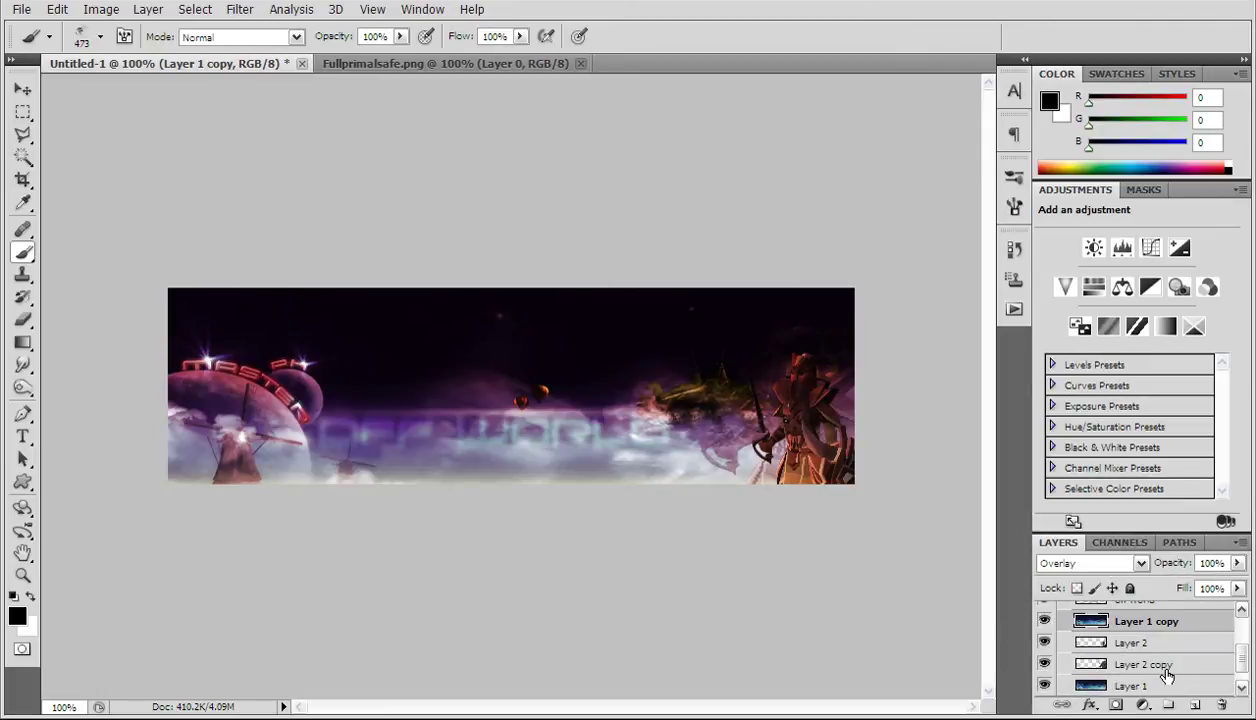
click(1164, 668)
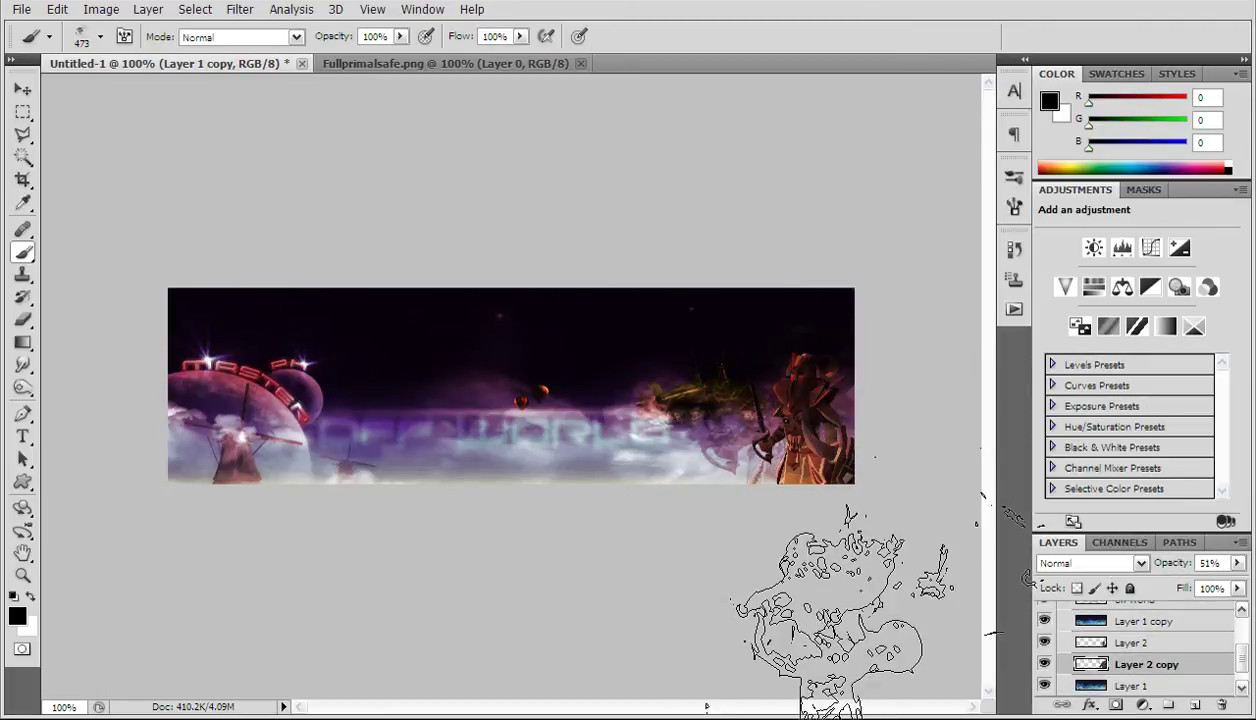
click(1144, 622)
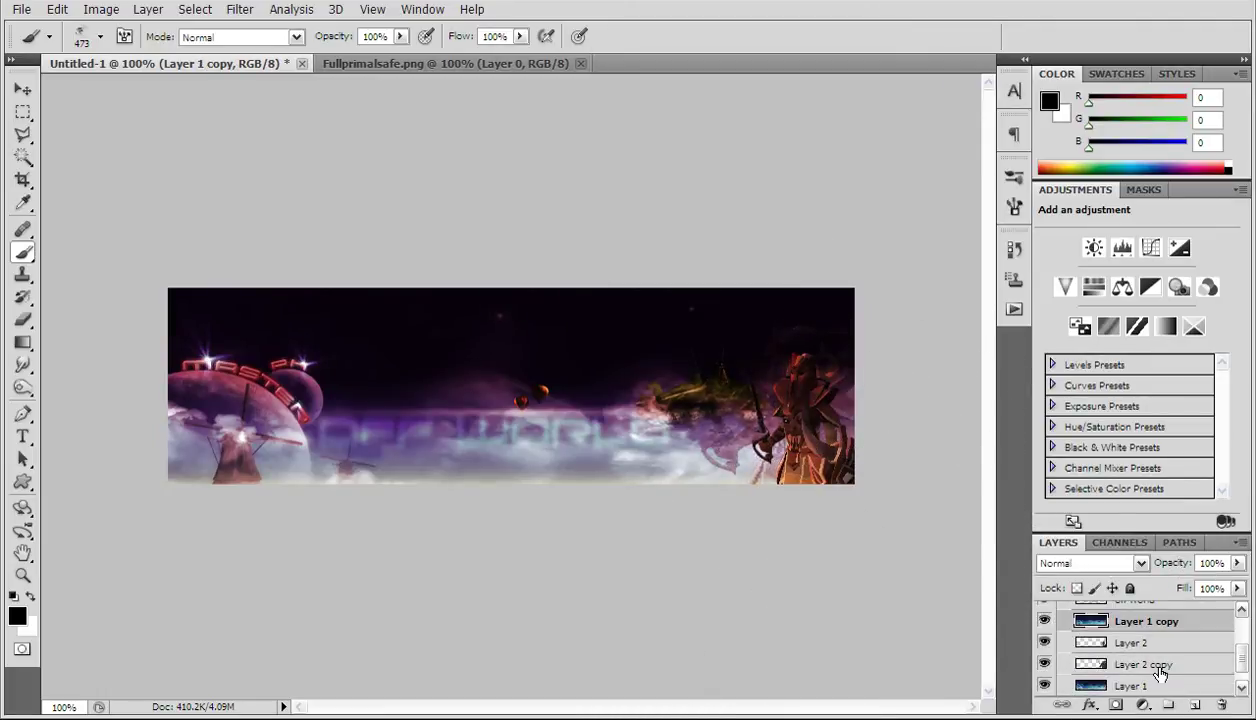
click(1150, 643)
click(100, 37)
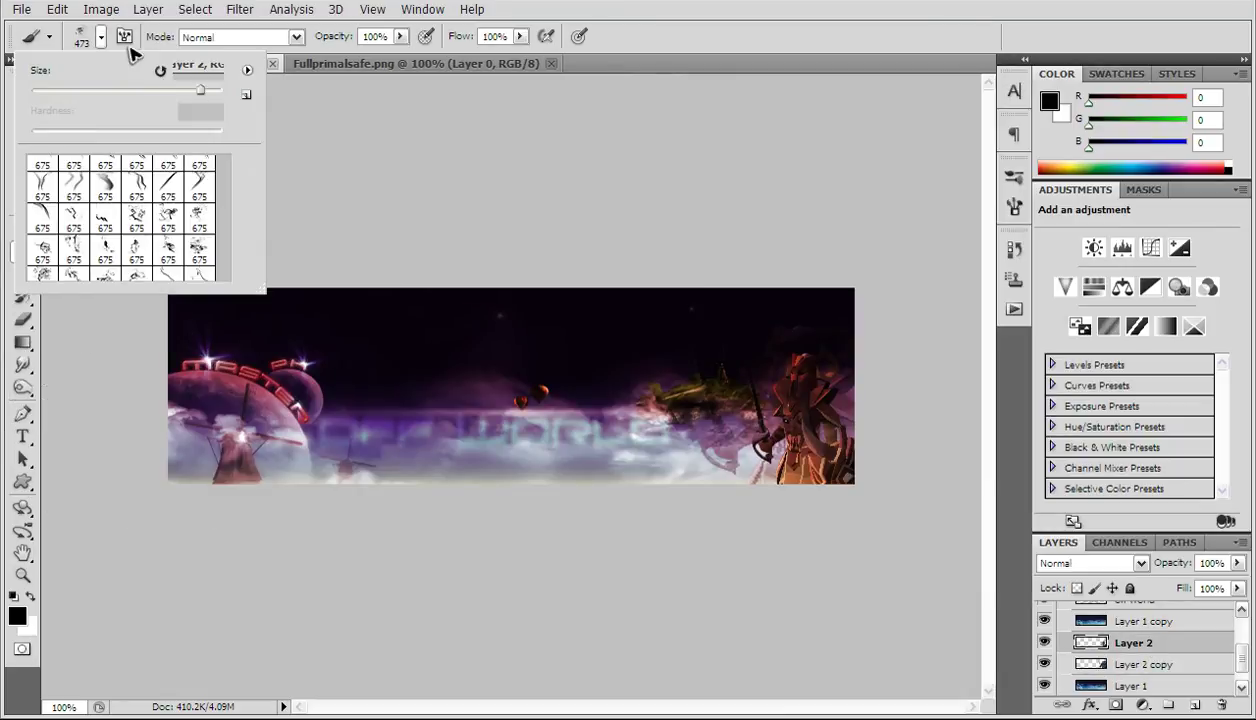
scroll(188, 252, up, 10)
scroll(187, 251, down, 8)
scroll(185, 236, up, 2)
click(107, 248)
Step: Try stamping a row of four black double arrows across the clouds on Layer 2, and undo all four
click(683, 437)
click(595, 445)
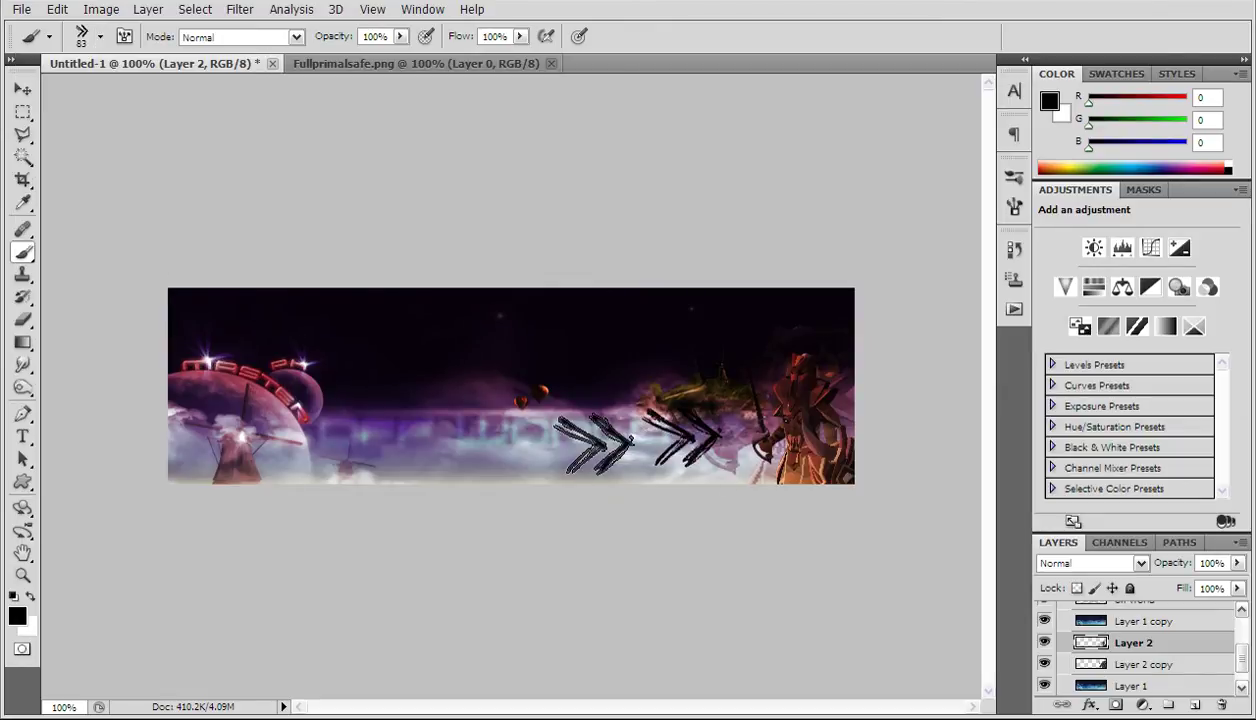
click(500, 448)
click(386, 447)
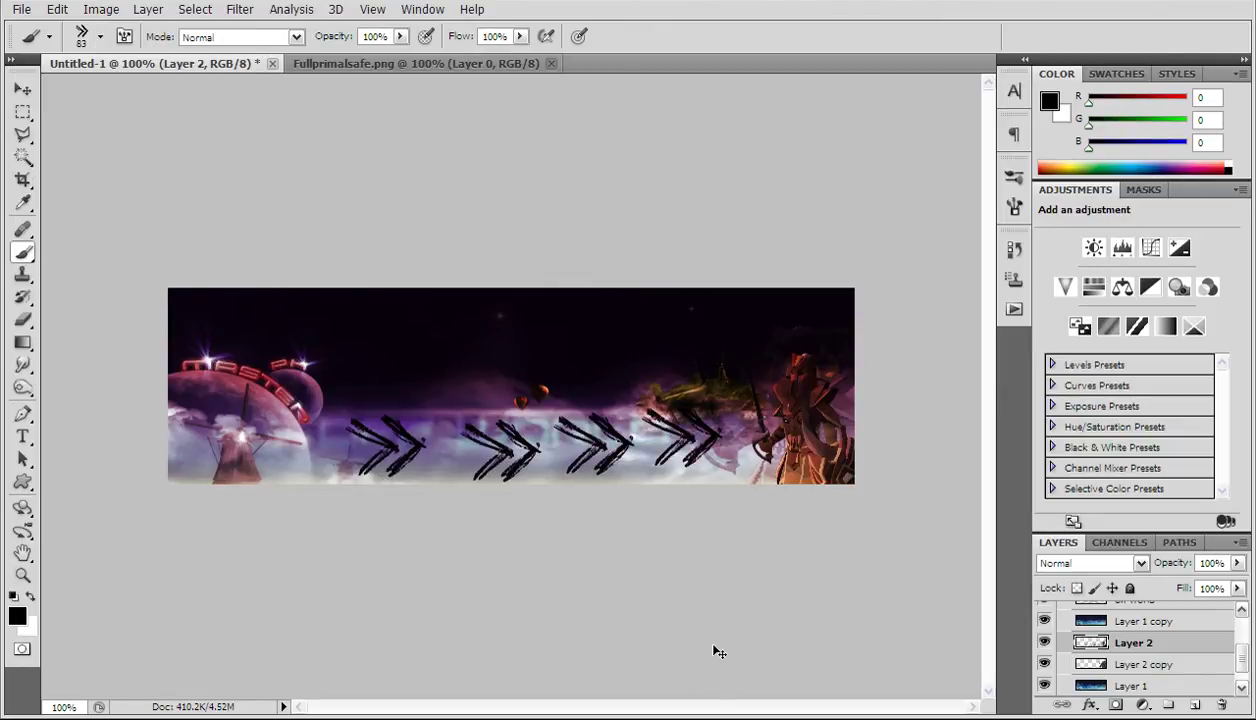
key(ctrl+alt+z)
key(ctrl+alt+z)
key(ctrl+alt+z)
key(ctrl+alt+z)
scroll(1112, 646, up, 1)
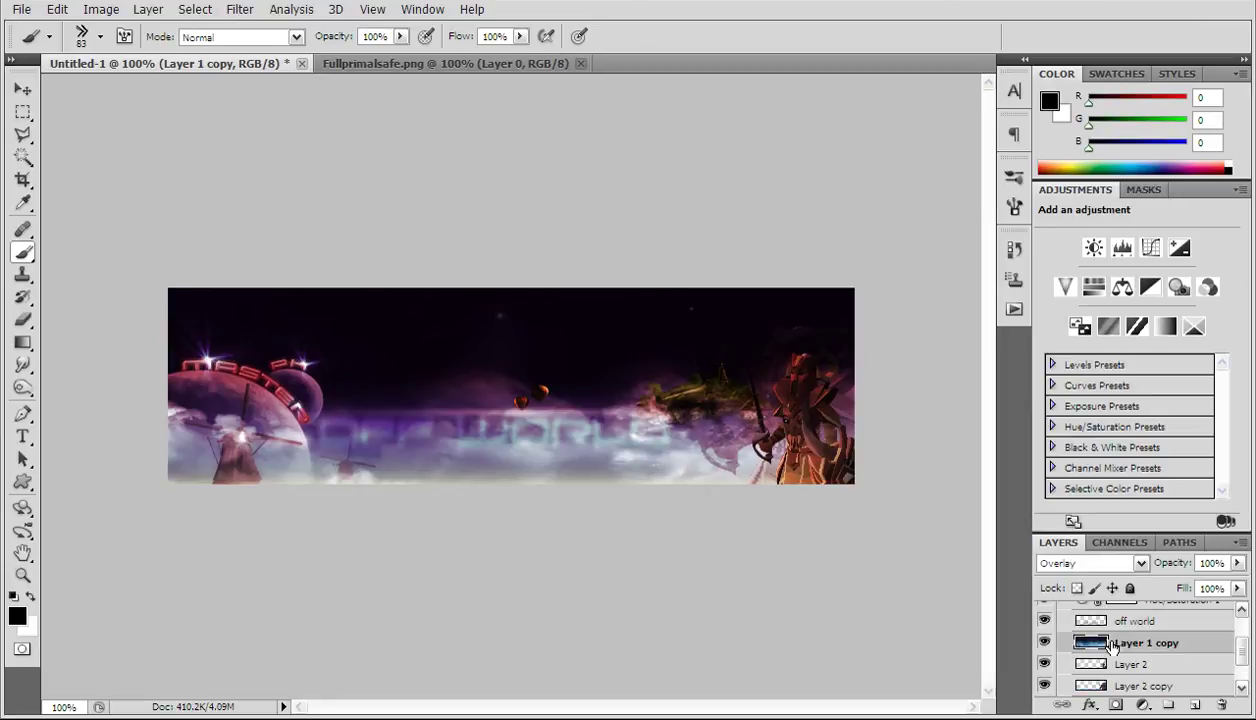
Step: Try painting the 83 px double-arrow brush along the lettering on the "off world" layer, and undo the strokes
click(1135, 622)
drag(343, 446, 585, 447)
click(643, 444)
key(ctrl+alt+z)
key(ctrl+alt+z)
key(ctrl+alt+z)
key(ctrl+alt+z)
key(ctrl+alt+z)
key(ctrl+alt+z)
key(ctrl+alt+z)
key(ctrl+alt+z)
Step: Switch to Media Player Classic, skip to the next track and minimize the player
click(745, 718)
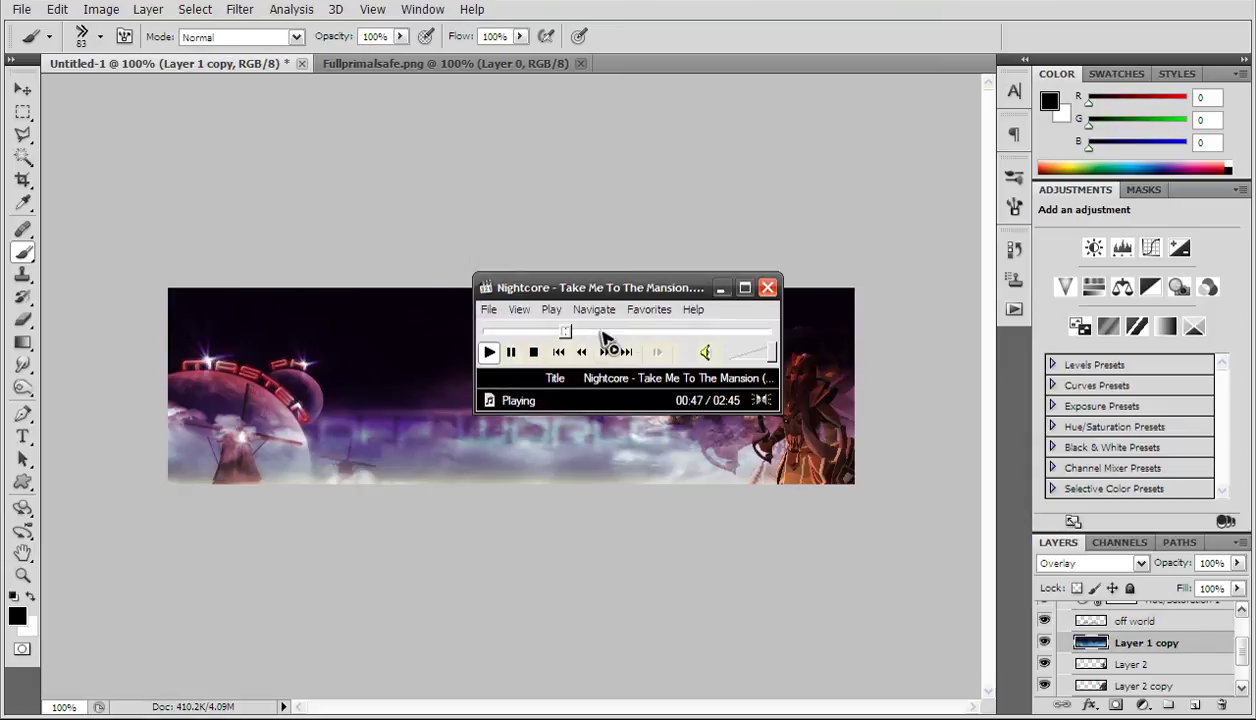
click(626, 351)
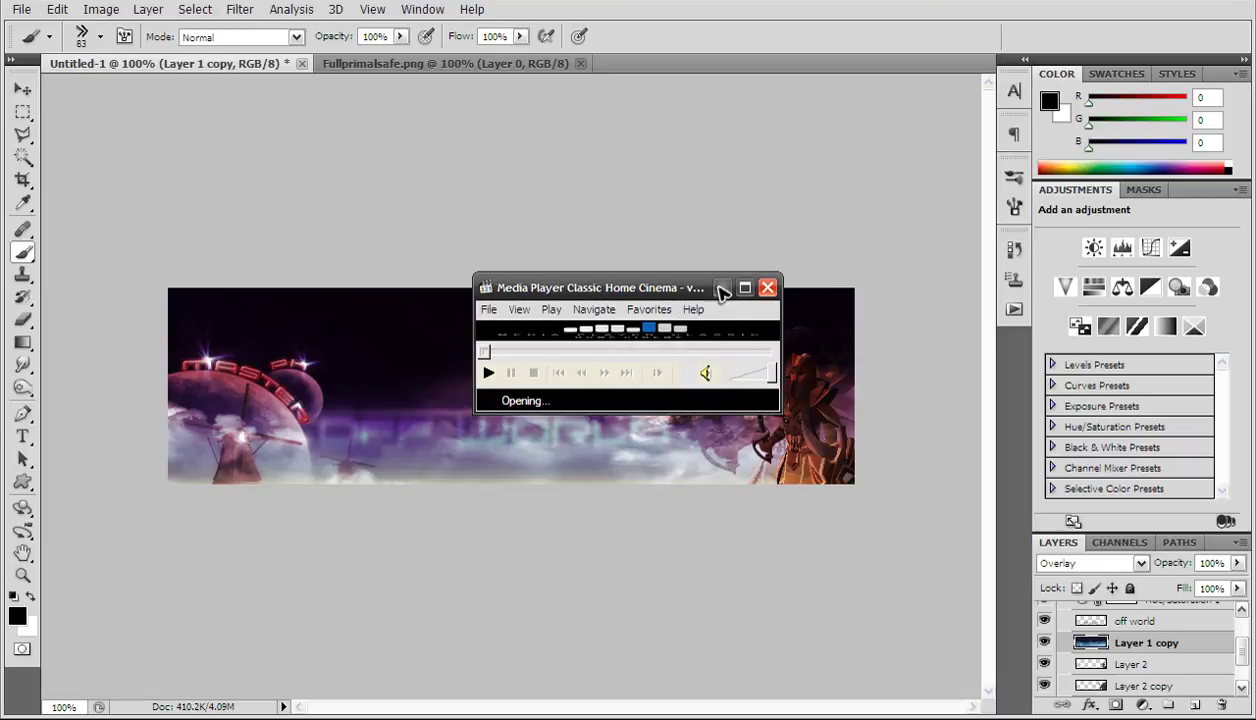
click(719, 289)
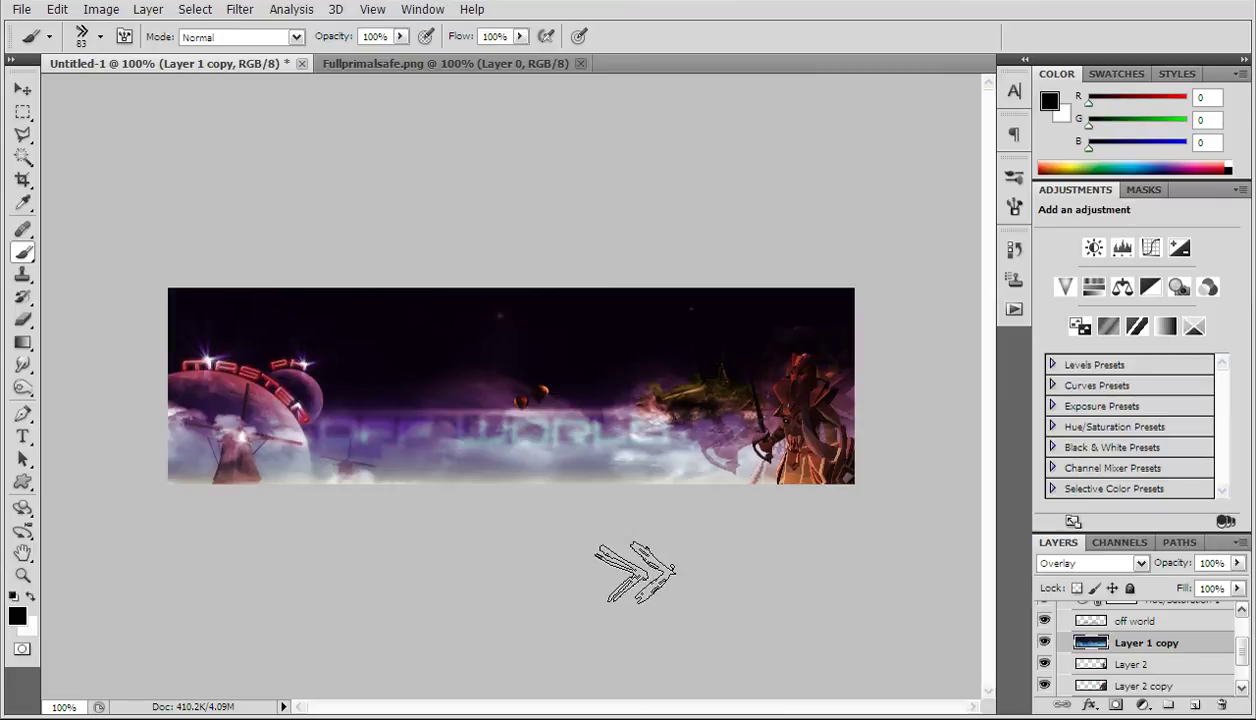
Step: Try painting a black double-arrow stroke along the banner's lower clouds, undo it, and select Layer 2 copy
scroll(1150, 665, down, 2)
click(1152, 668)
mouse_move(690, 472)
mouse_down()
mouse_move(295, 483)
mouse_move(240, 476)
mouse_up()
key(ctrl+z)
click(1106, 658)
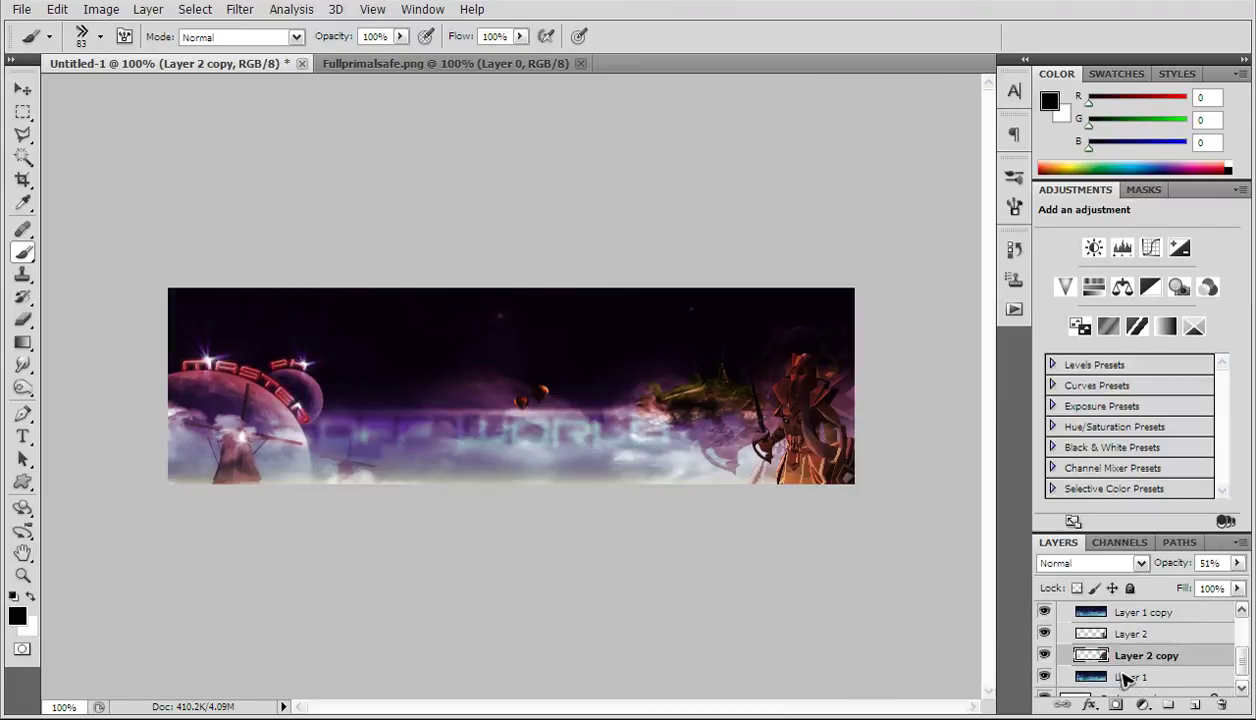
Step: Select Layer 1 copy and sample the grey-purple cloud colour (RGB 126, 125, 146) as the brush colour
click(1120, 613)
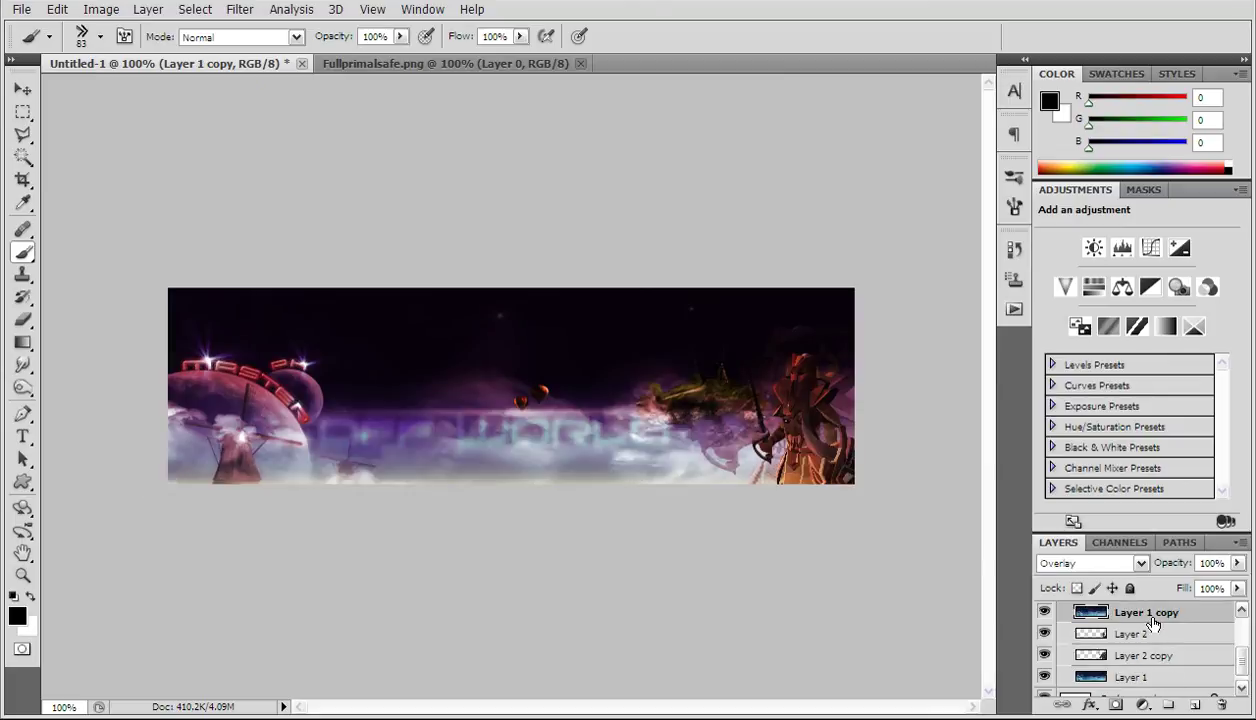
click(22, 203)
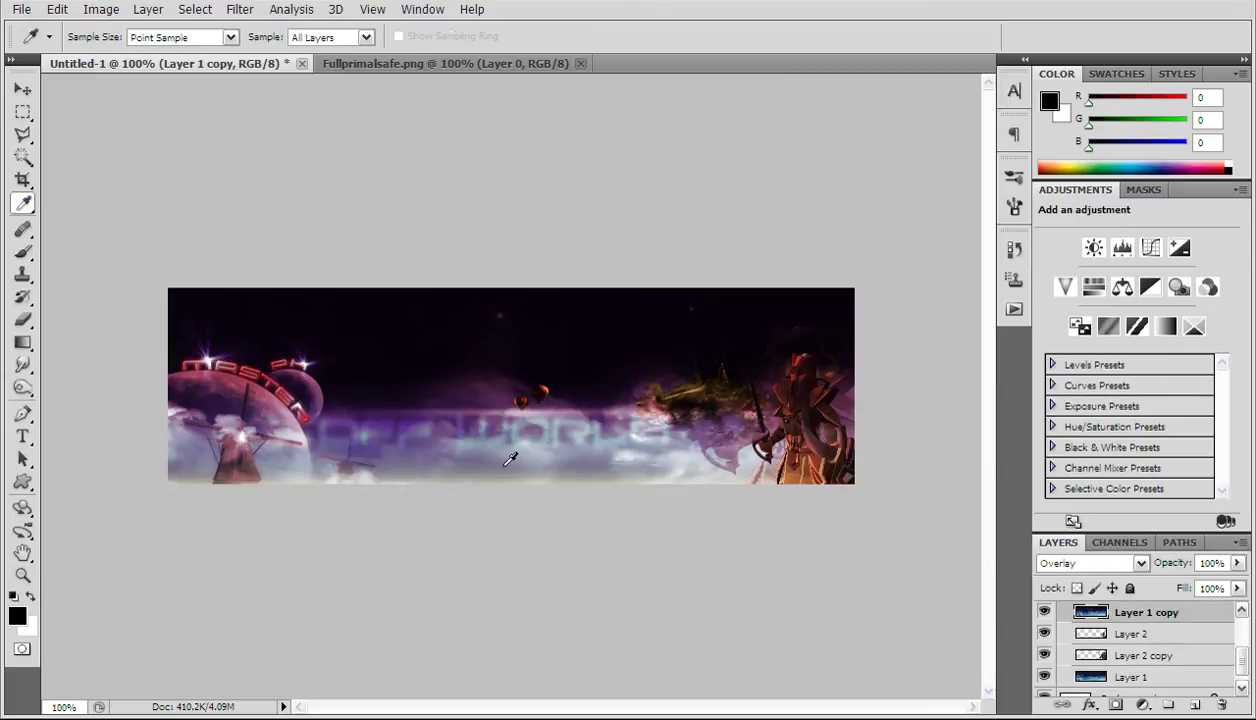
click(500, 452)
click(24, 252)
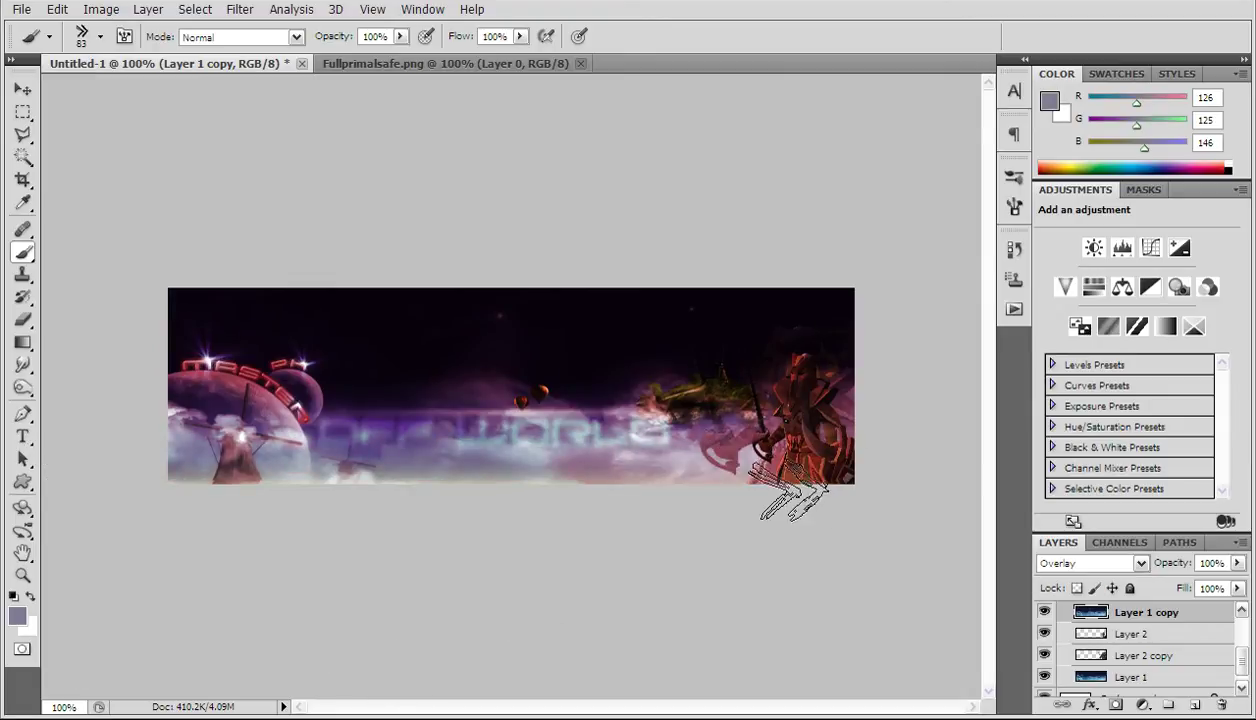
Step: Try painting the 83 px double-arrow brush over the warrior on Layer 1 copy, and undo the strokes
mouse_move(742, 432)
mouse_down()
mouse_move(815, 416)
mouse_move(805, 491)
mouse_move(860, 516)
mouse_move(777, 454)
mouse_move(783, 353)
mouse_move(839, 371)
mouse_move(841, 426)
mouse_move(868, 507)
mouse_up()
key(ctrl+z)
key(ctrl+z)
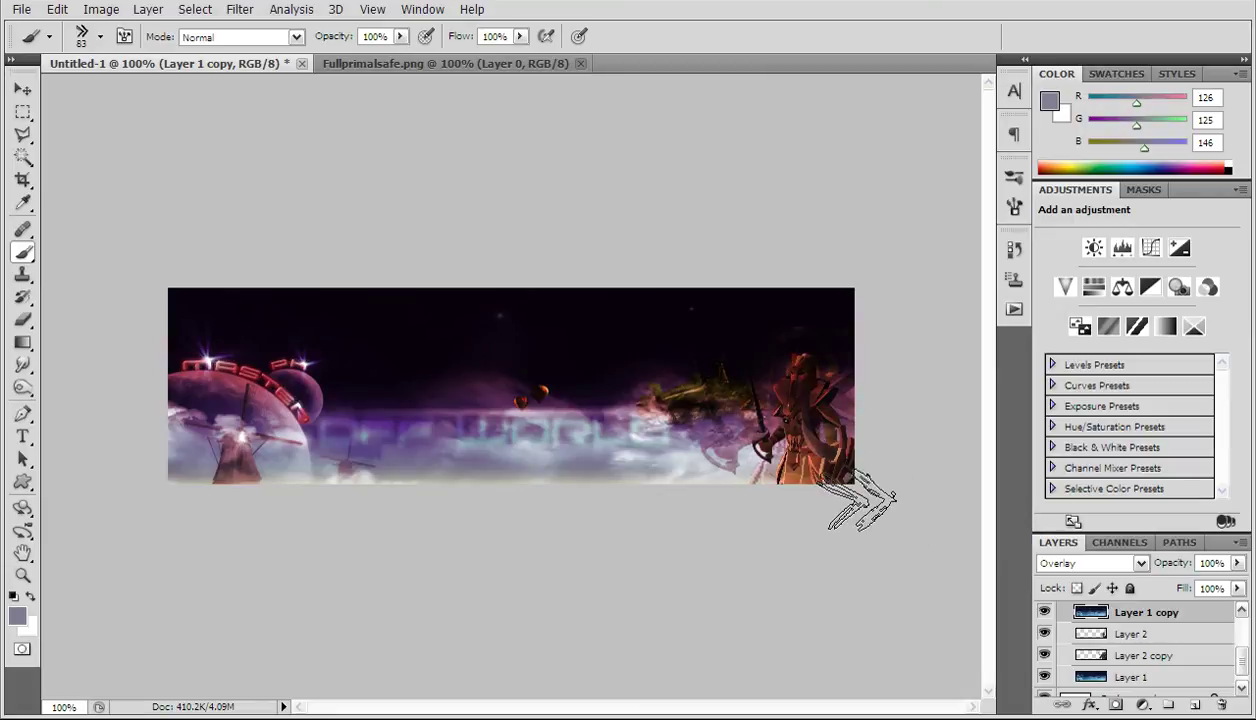
Step: Reduce the double-arrow brush to 17 px for close-up work on the warrior
click(100, 37)
drag(80, 91, 72, 94)
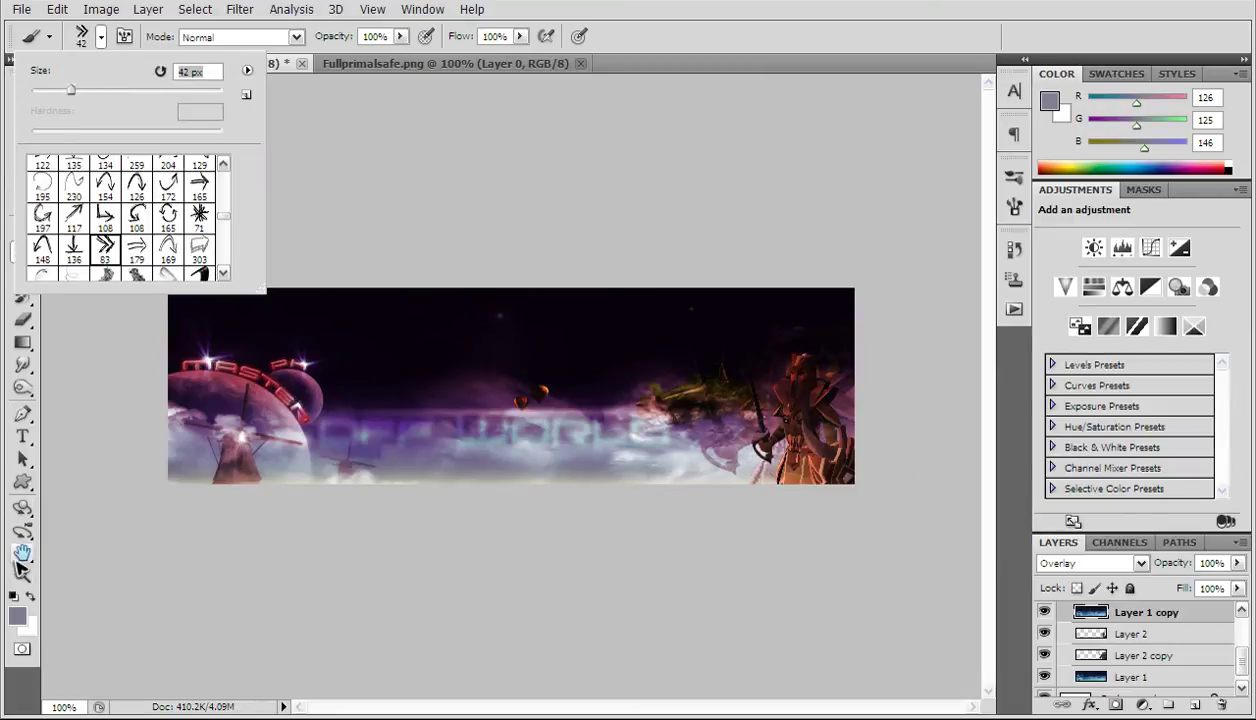
click(22, 570)
click(848, 350)
click(24, 252)
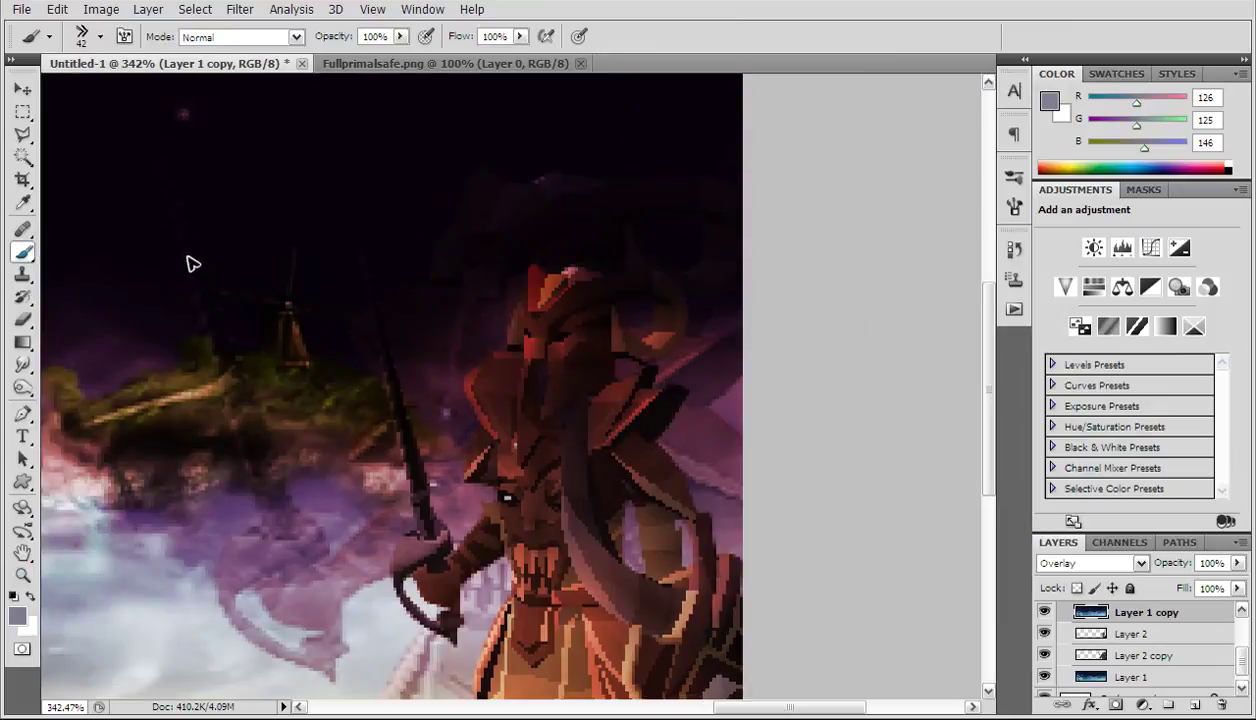
click(100, 37)
drag(70, 90, 51, 94)
Step: Paint double-arrow strokes over and around the warrior's helmet, face, robe and shoulder on Layer 1 copy
click(540, 270)
mouse_move(511, 330)
mouse_down()
mouse_move(486, 402)
mouse_move(516, 498)
mouse_move(506, 520)
mouse_move(471, 548)
mouse_move(439, 540)
mouse_move(406, 568)
mouse_move(419, 610)
mouse_move(457, 633)
mouse_move(527, 572)
mouse_up()
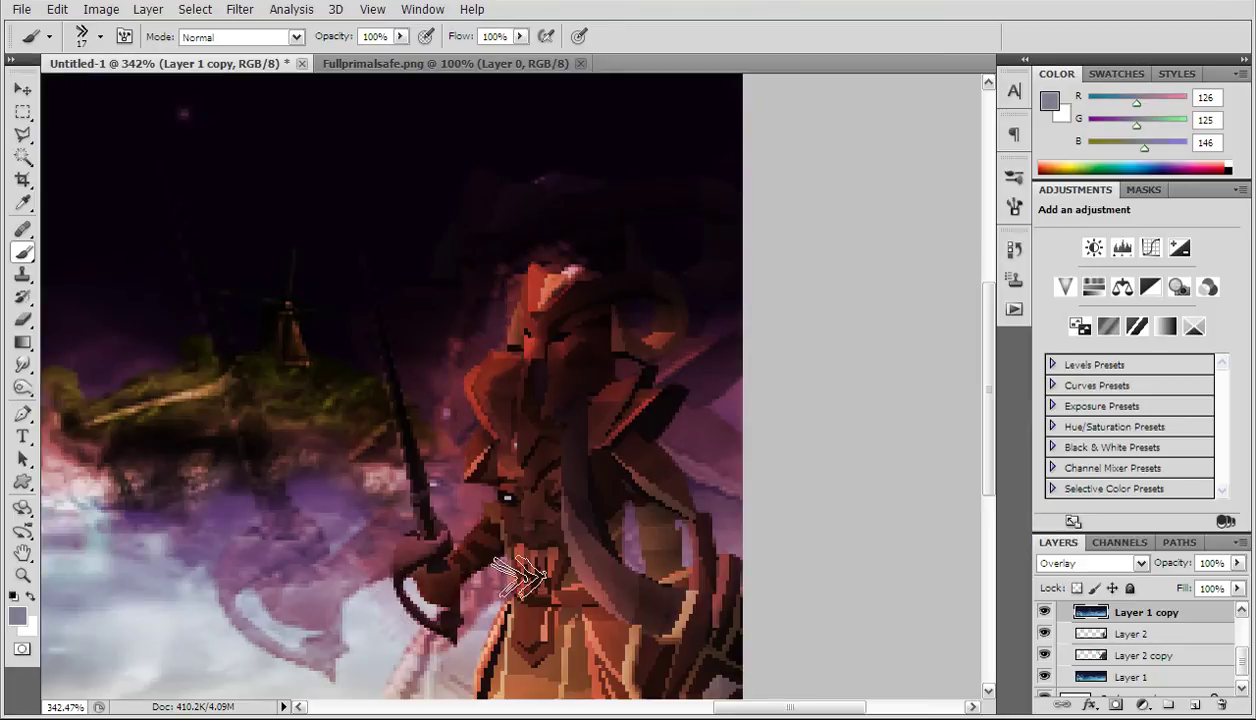
scroll(500, 565, down, 3)
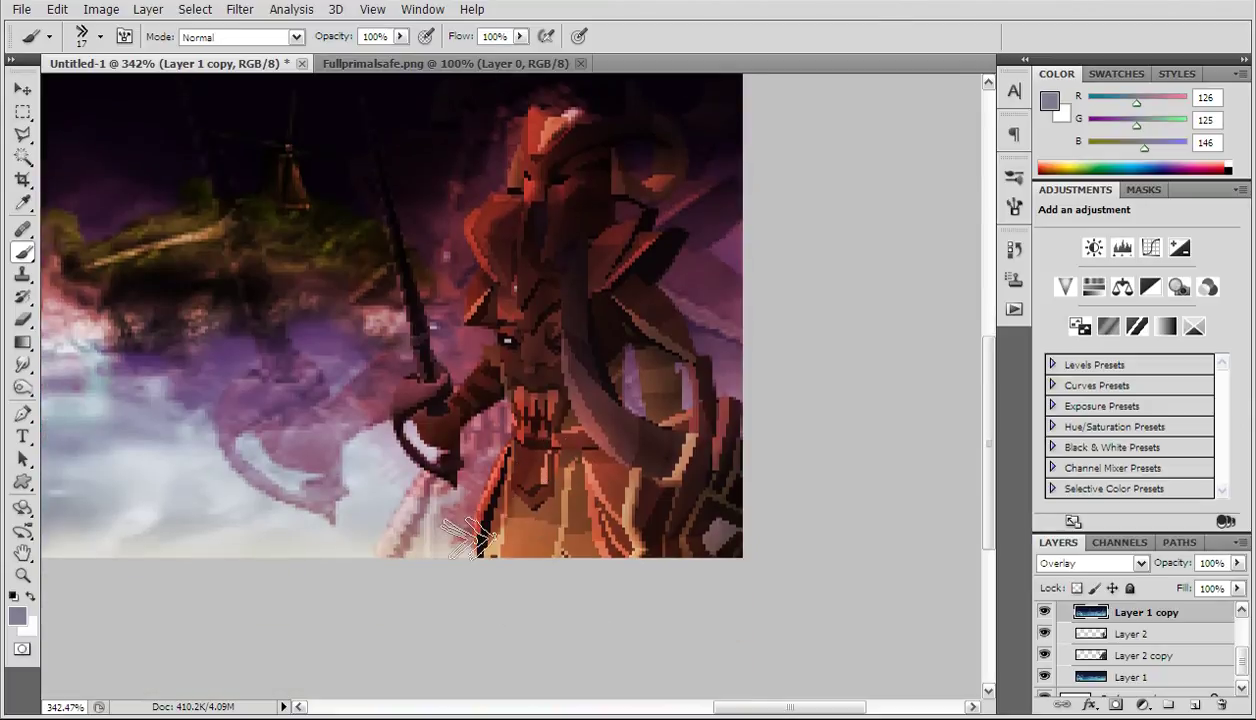
mouse_move(689, 250)
mouse_down()
mouse_move(665, 230)
mouse_move(663, 175)
mouse_move(538, 99)
mouse_up()
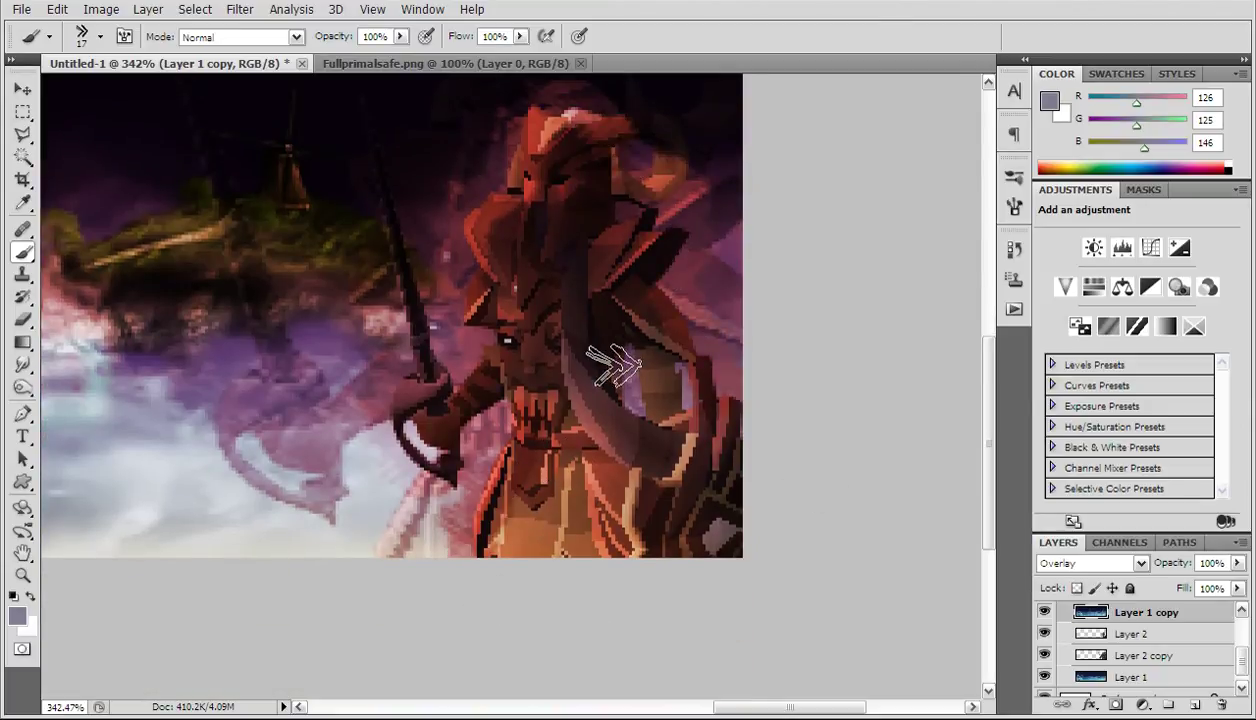
Step: Compare the warrior with and without the double-arrow strokes at actual size by undoing and redoing them
click(24, 576)
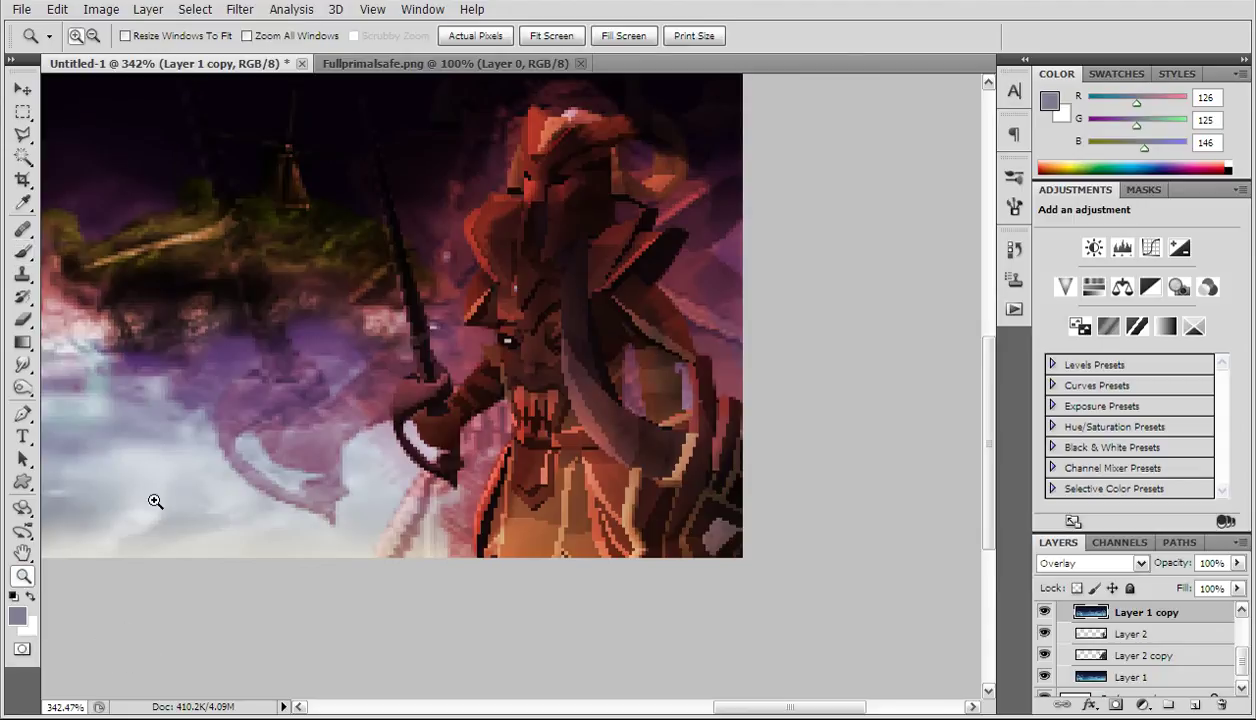
key(ctrl+1)
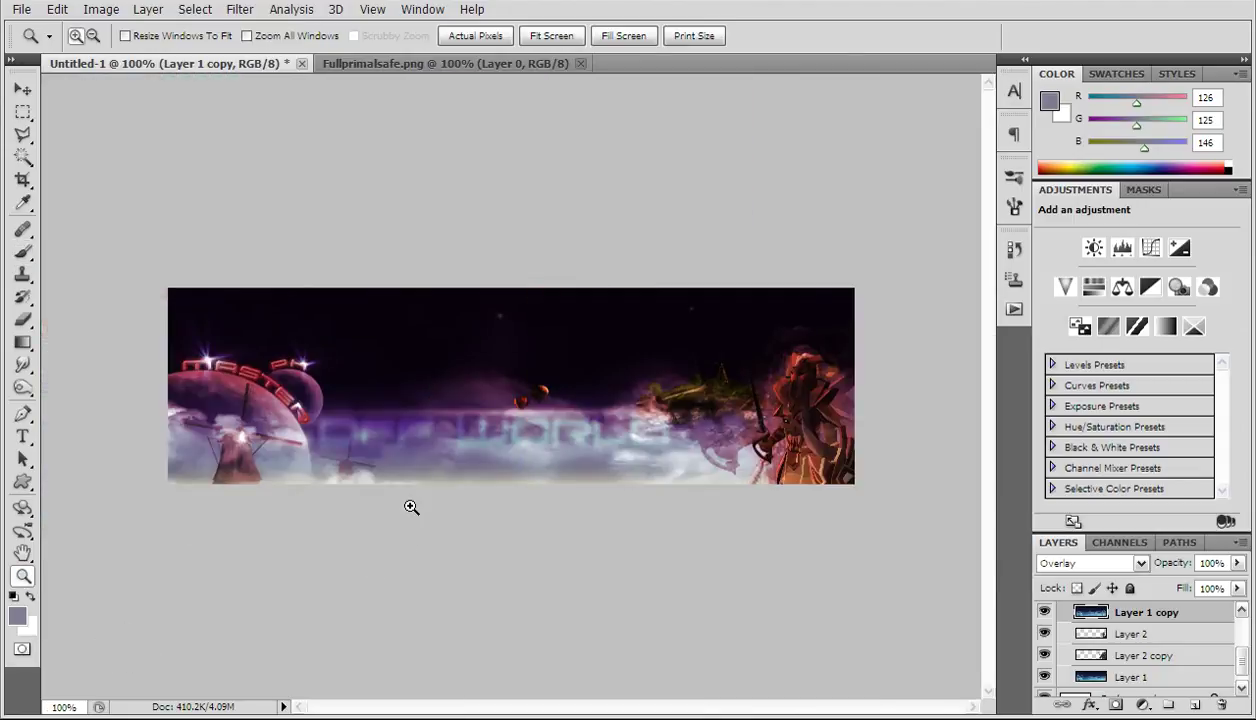
key(ctrl+z)
key(ctrl+alt+z)
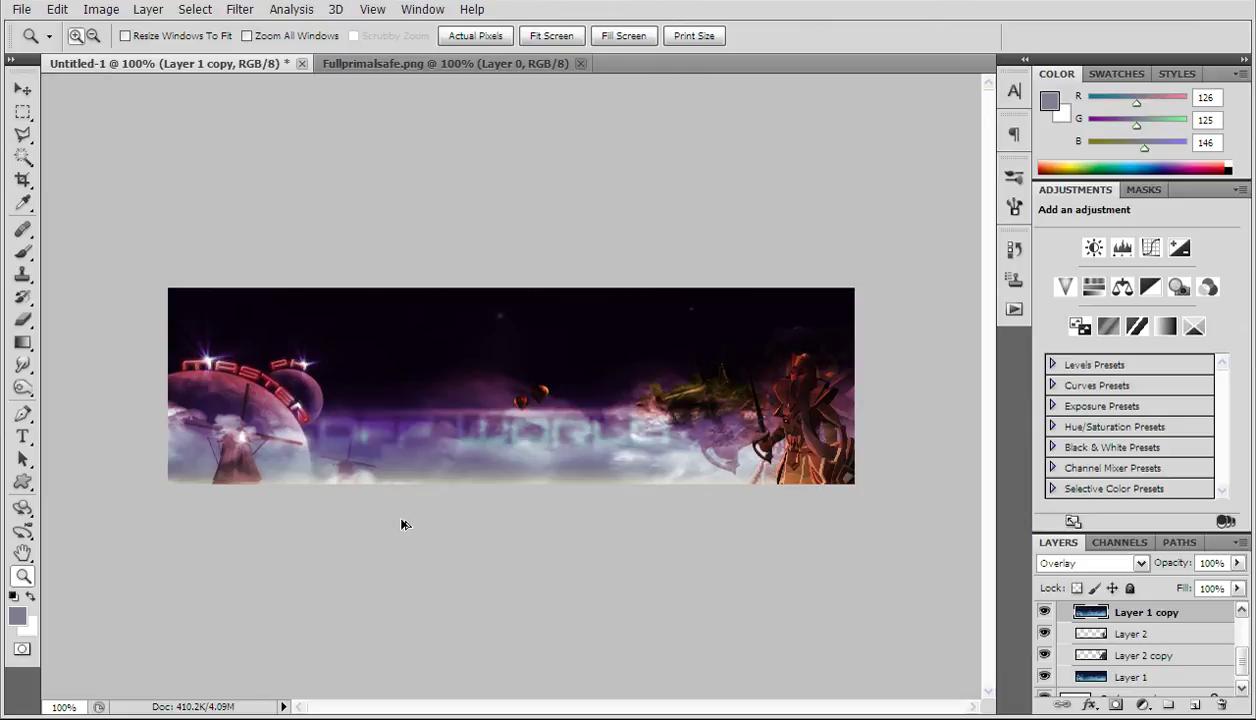
key(ctrl+shift+z)
key(ctrl+shift+z)
key(ctrl+shift+z)
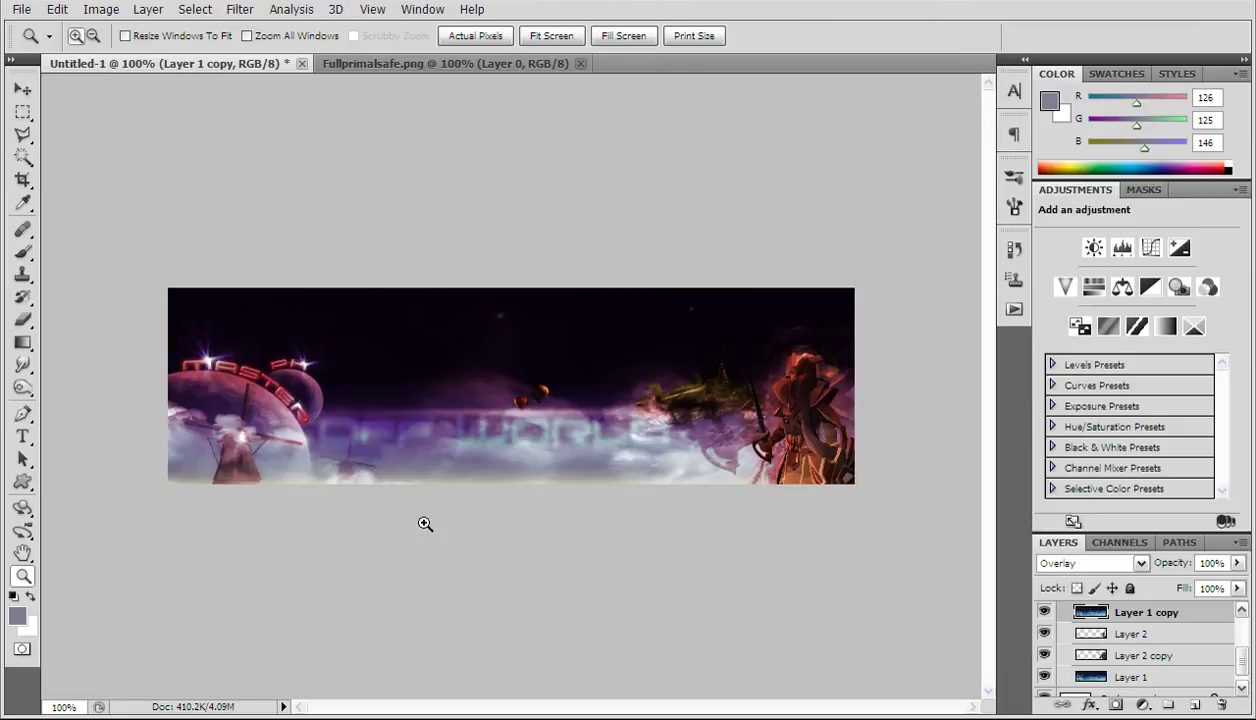
Step: Choose the first 999 px splatter brush preset and set its size to 55 px
drag(896, 297, 717, 557)
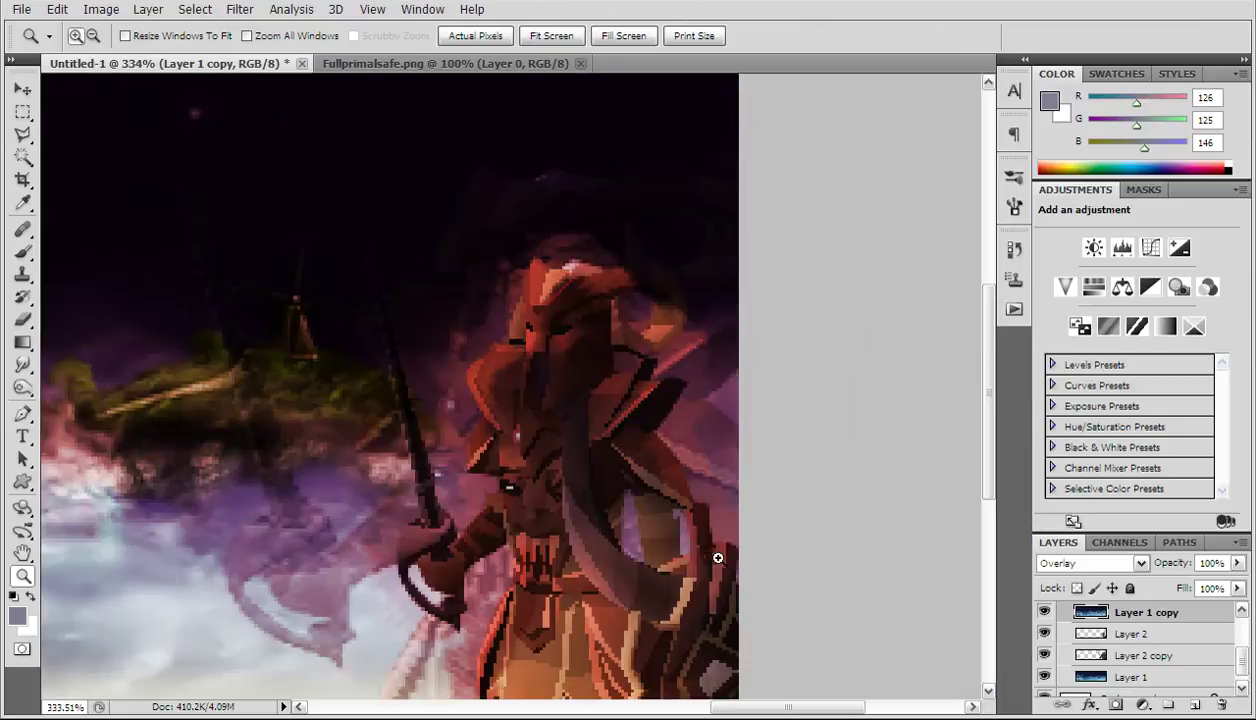
click(20, 252)
click(100, 37)
scroll(162, 246, up, 3)
scroll(165, 241, up, 2)
click(200, 248)
click(181, 91)
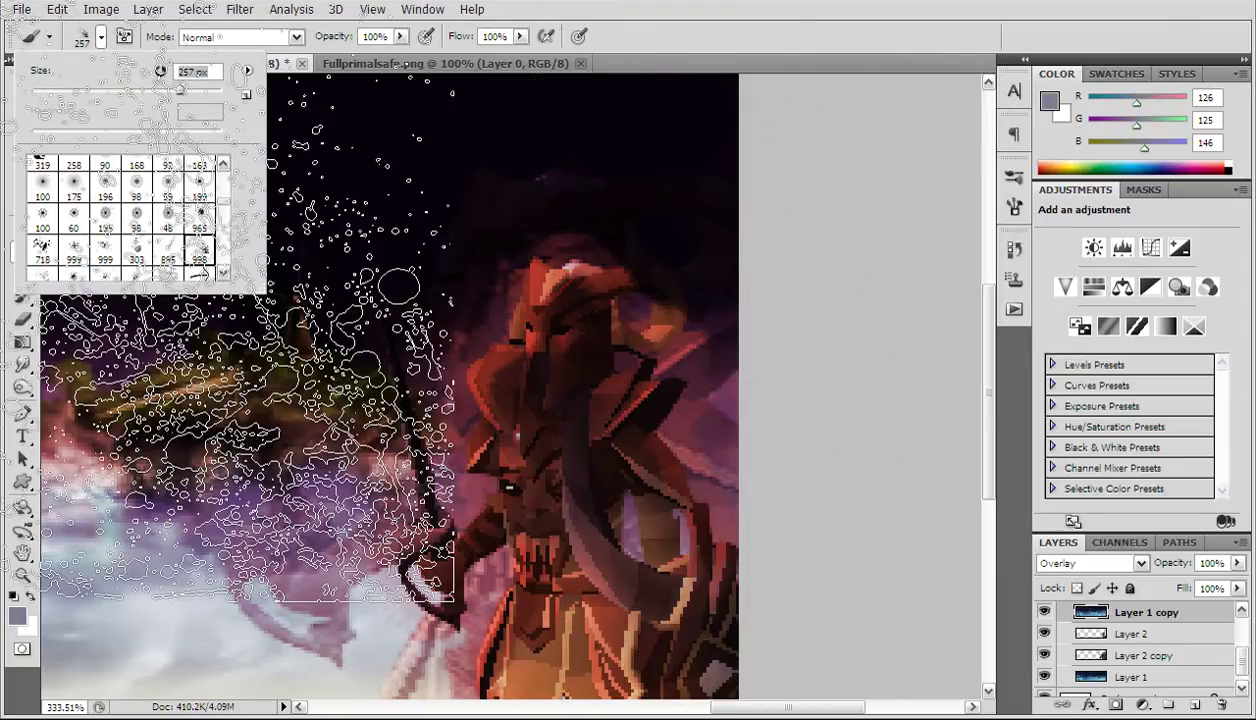
click(245, 345)
click(82, 247)
click(131, 91)
click(84, 91)
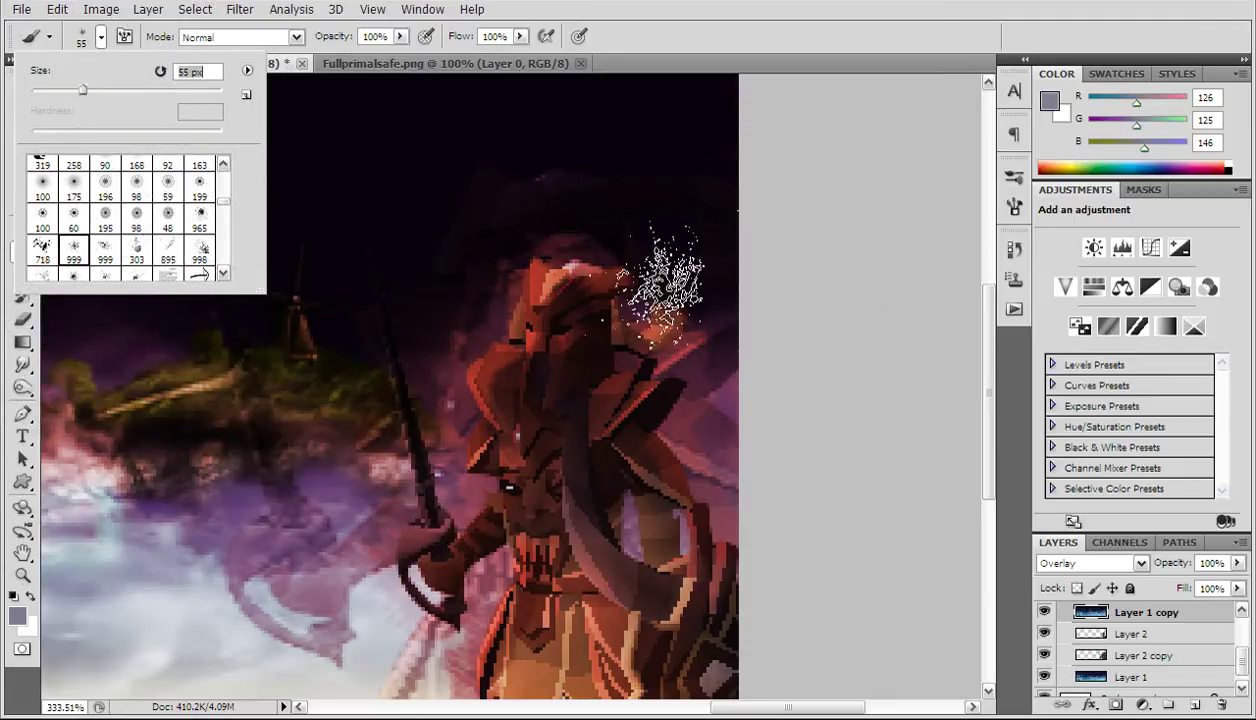
Step: Paint splatter strokes around the warrior's helmet and raised sword on Layer 1 copy, and view the banner at actual size
mouse_move(622, 306)
mouse_down()
mouse_move(600, 232)
mouse_move(515, 290)
mouse_up()
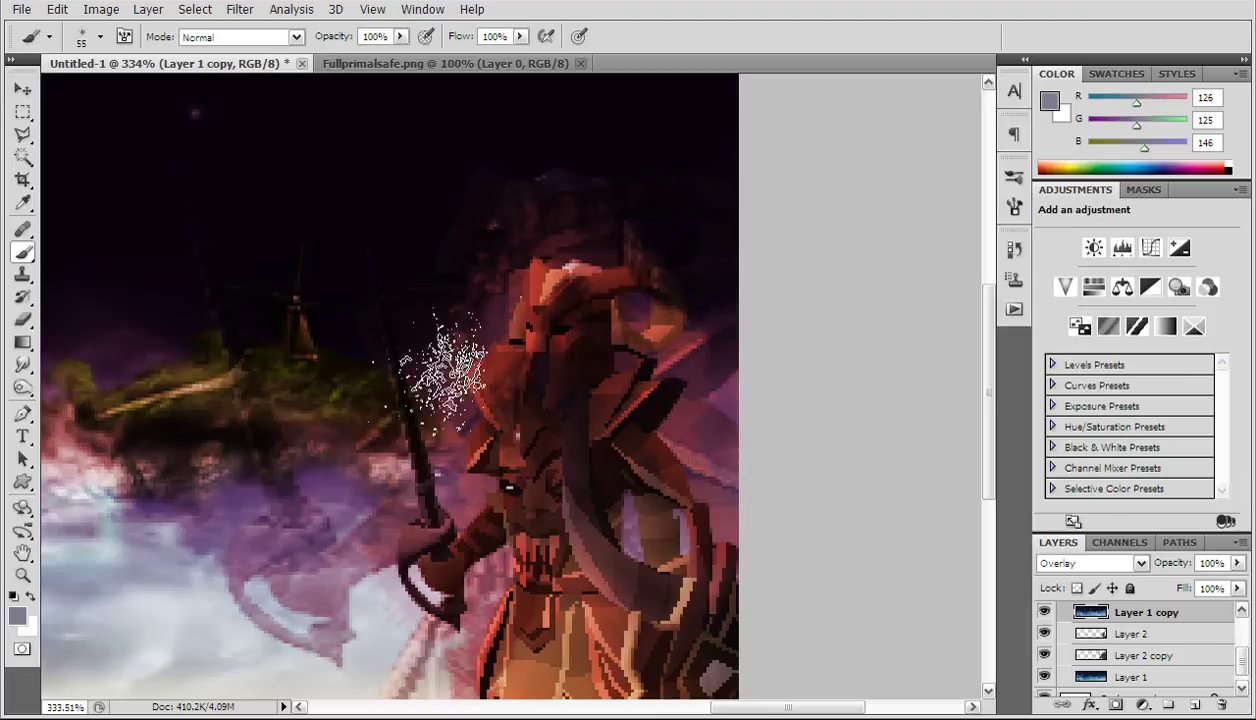
drag(415, 435, 340, 380)
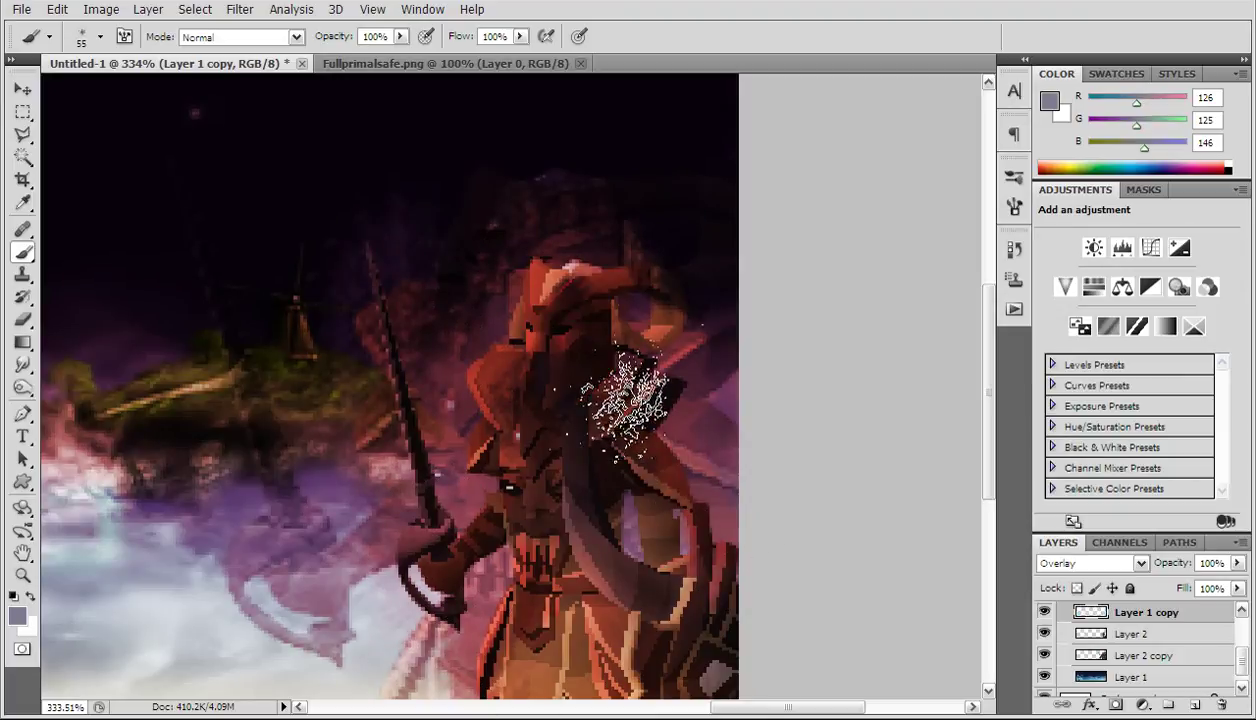
scroll(740, 345, down, 2)
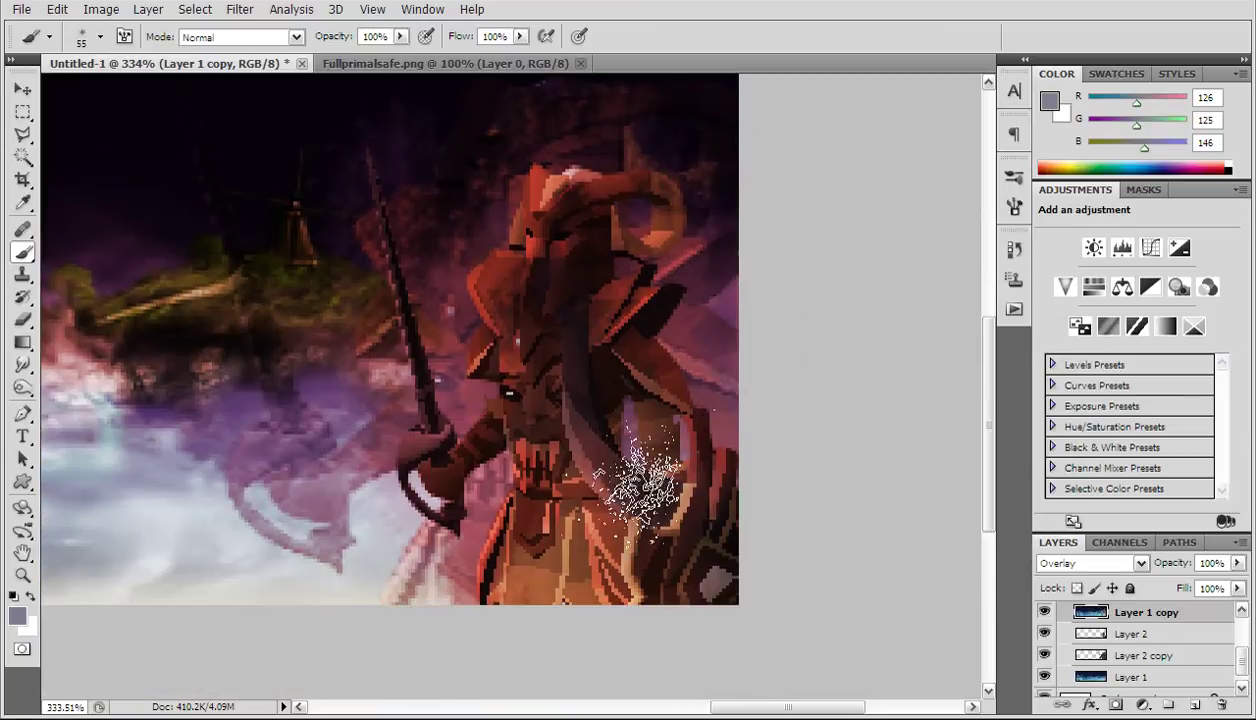
click(22, 575)
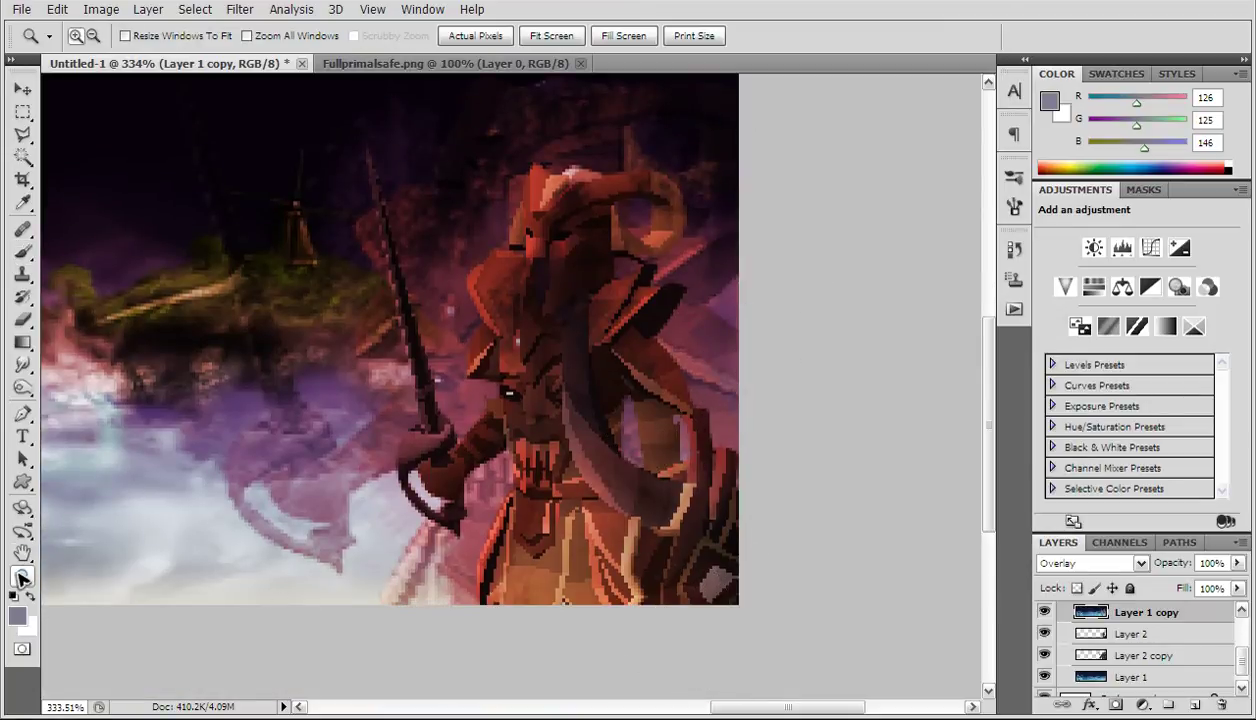
right_click(214, 524)
click(224, 555)
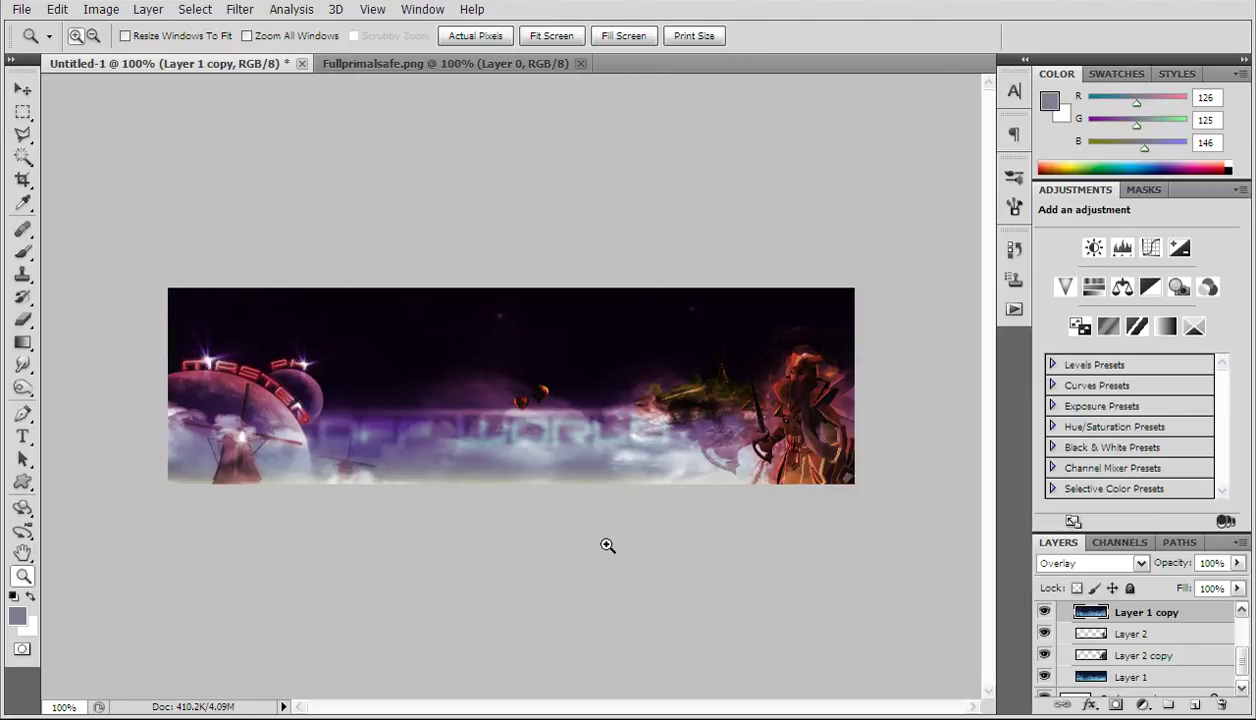
Step: Select Layer 2 and reduce the splatter brush to 27 px
drag(890, 287, 683, 587)
click(22, 252)
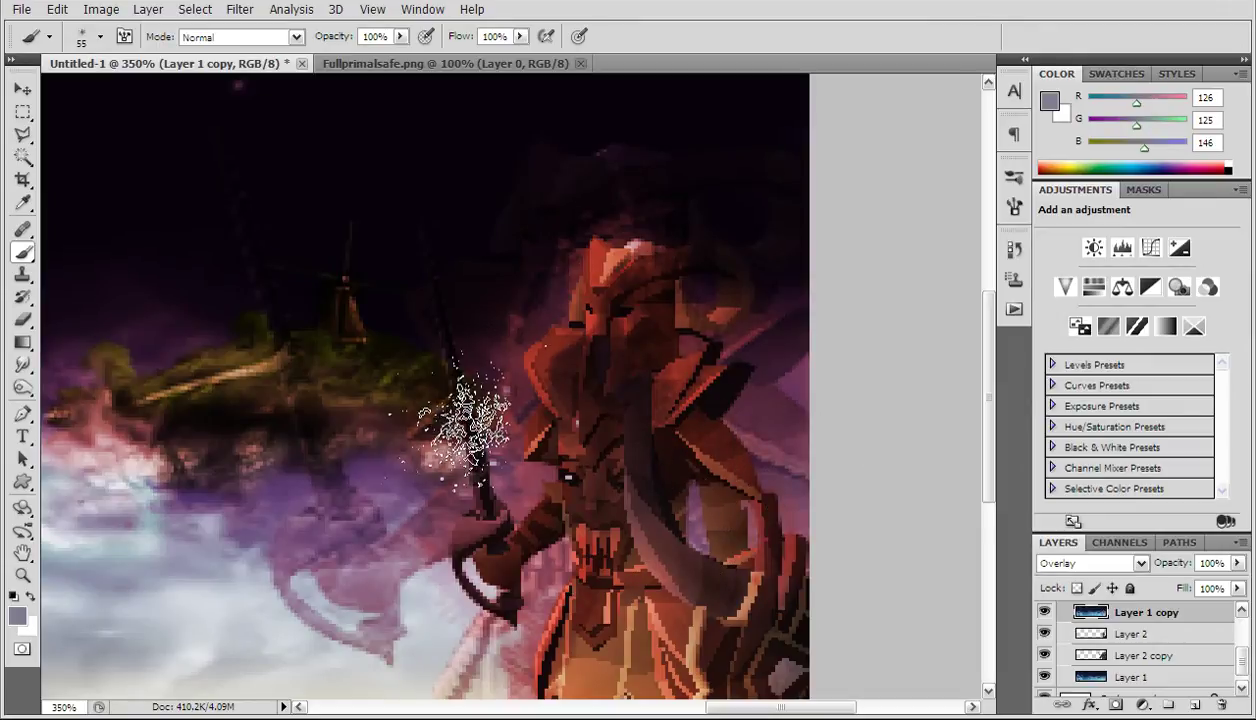
scroll(700, 520, down, 2)
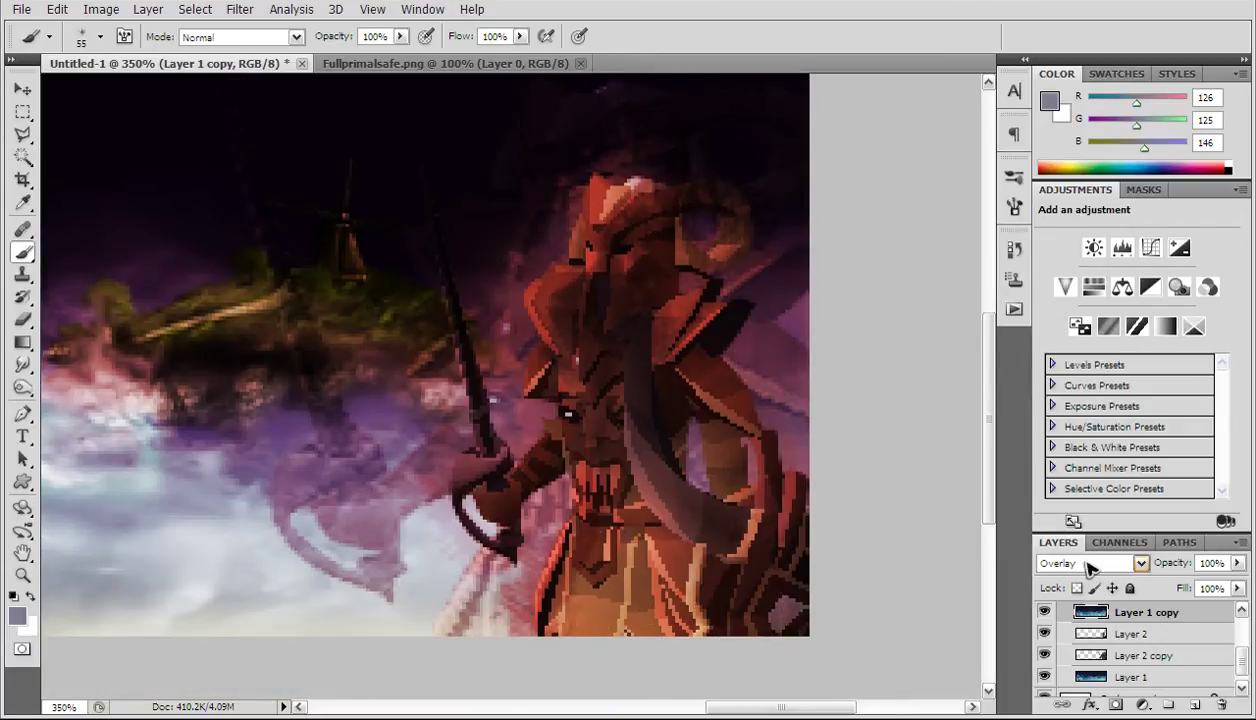
click(1140, 653)
click(1152, 614)
click(1153, 636)
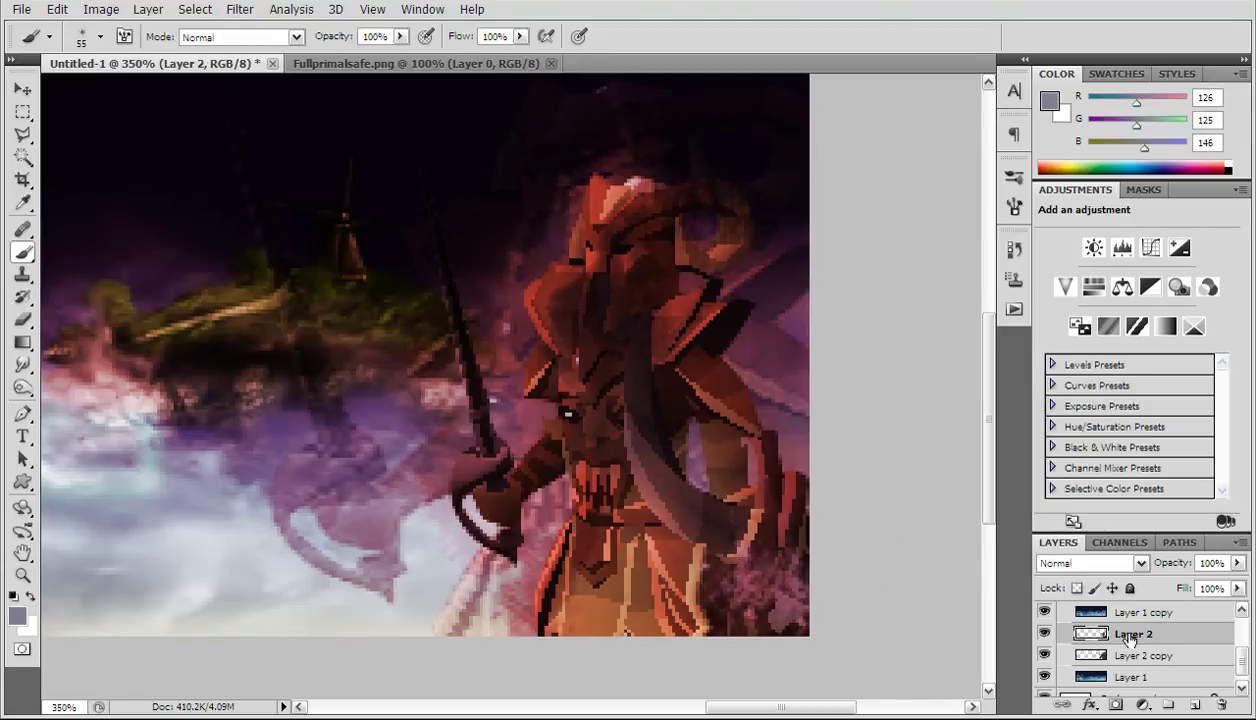
click(100, 37)
drag(86, 97, 67, 97)
Step: Paint splatter strokes along the warrior's shield, horn, helmet and sword on Layer 2, and view the banner at actual size
click(772, 465)
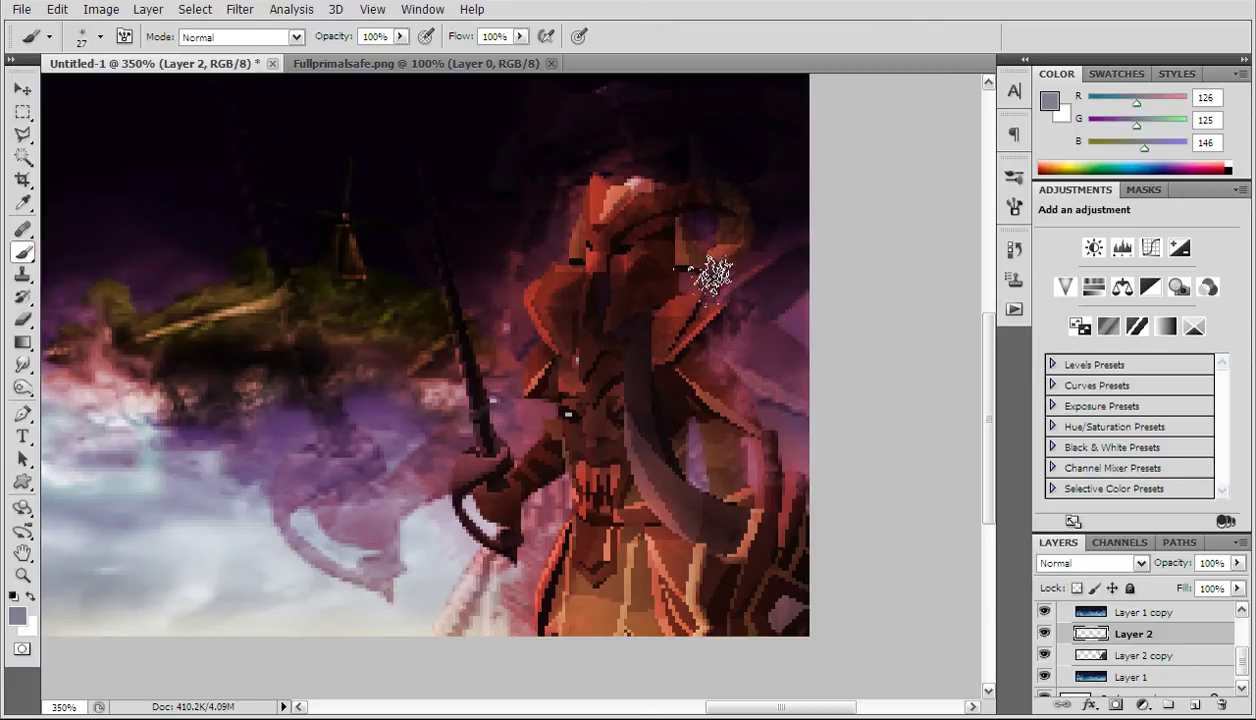
mouse_move(746, 207)
mouse_down()
mouse_move(616, 163)
mouse_move(599, 183)
mouse_move(591, 225)
mouse_move(534, 280)
mouse_move(524, 328)
mouse_move(541, 428)
mouse_move(511, 462)
mouse_move(436, 221)
mouse_up()
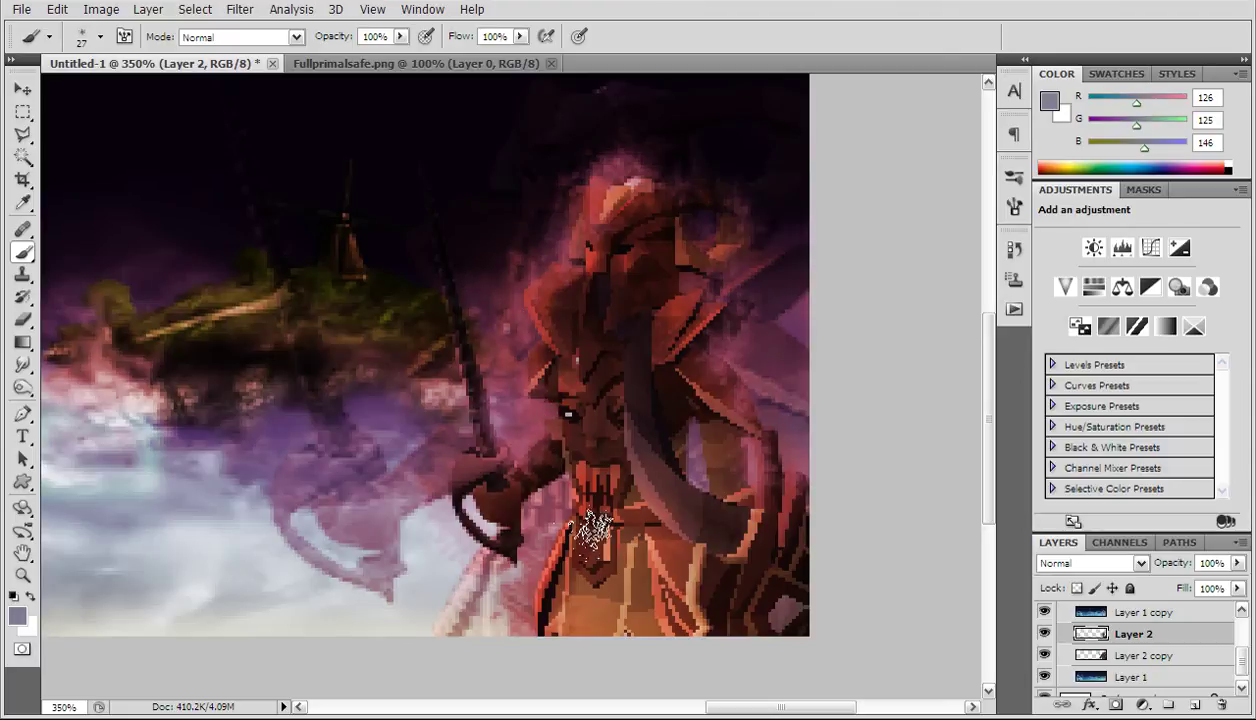
click(22, 575)
right_click(82, 528)
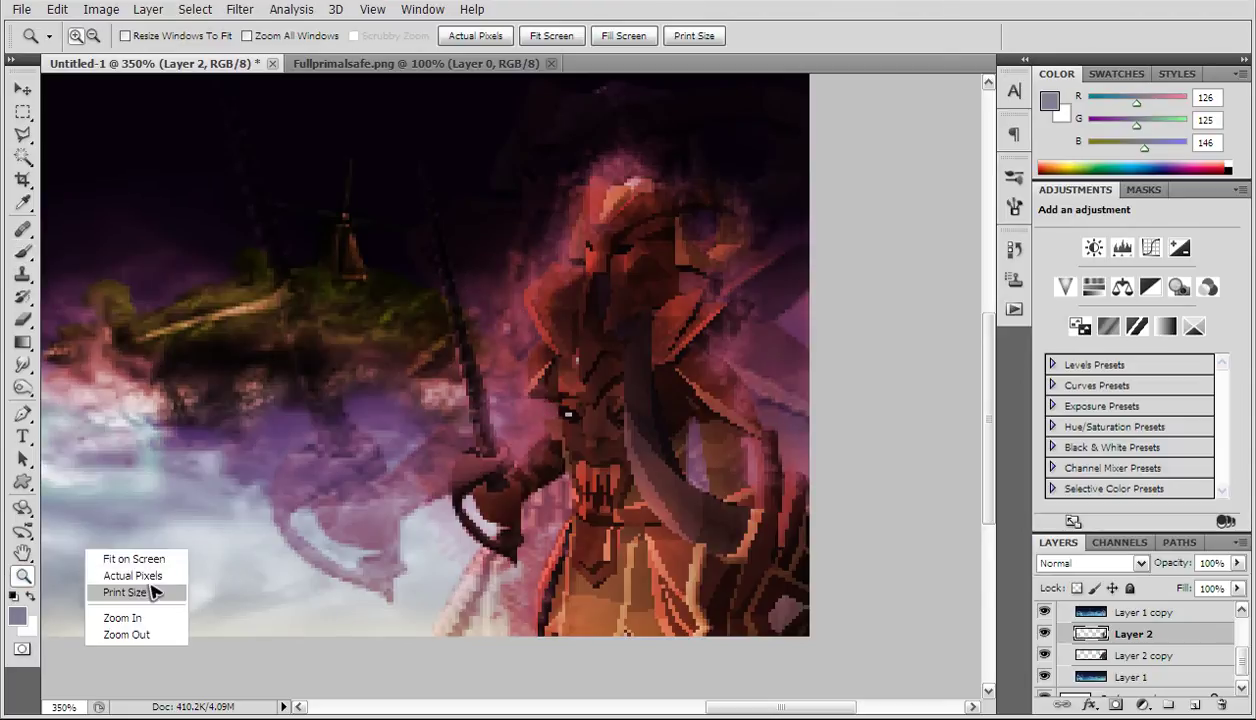
click(149, 576)
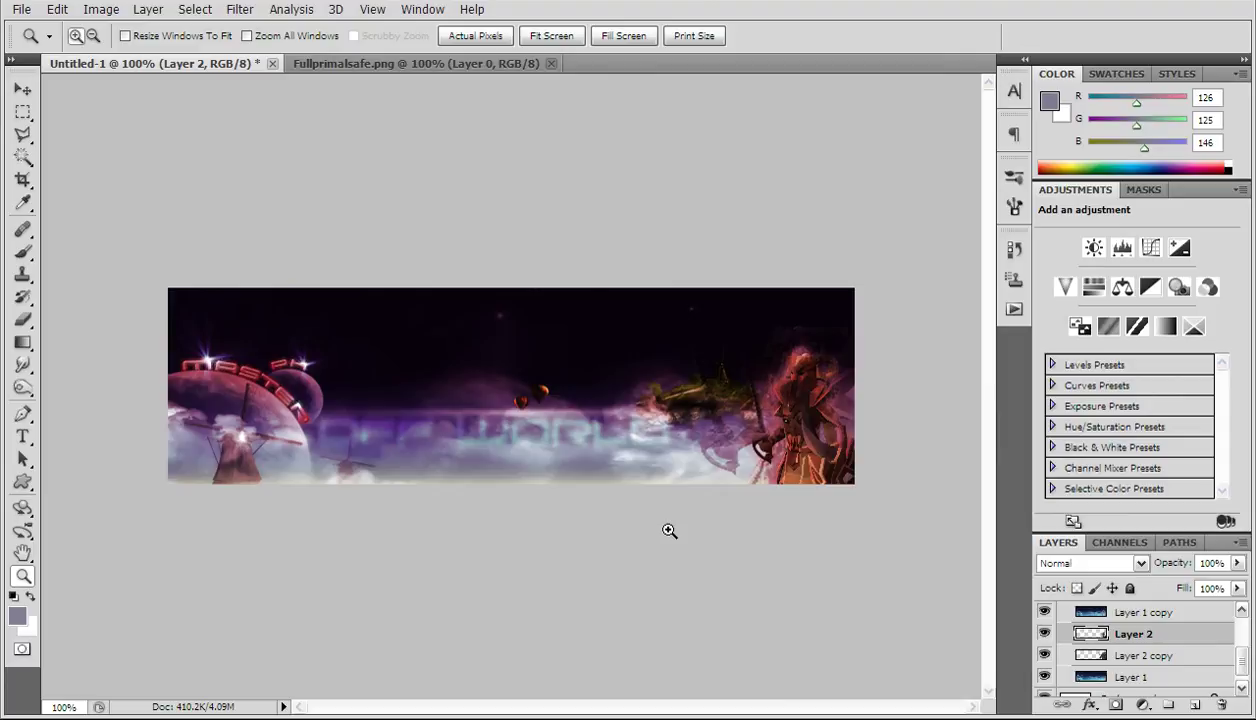
Step: Inspect the warrior's splatter edges up close, and check the light-flare filter's preview on Layer 2
drag(682, 368, 682, 371)
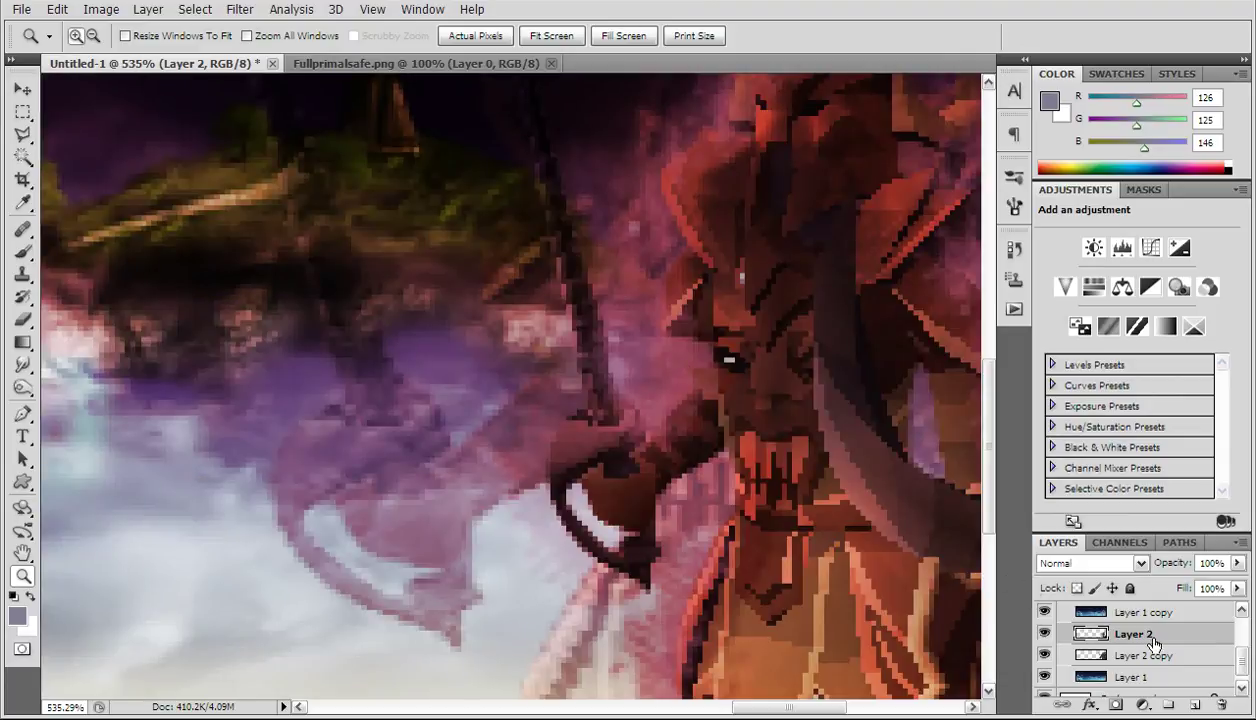
right_click(236, 270)
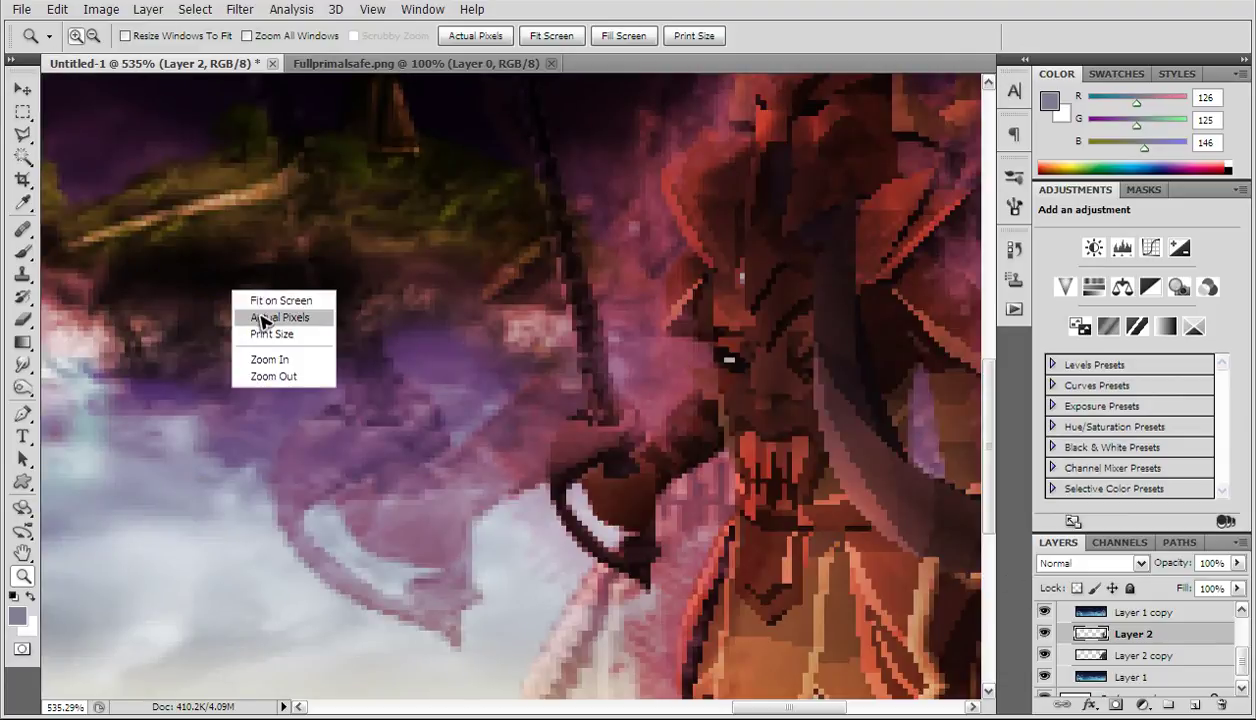
click(262, 317)
click(238, 10)
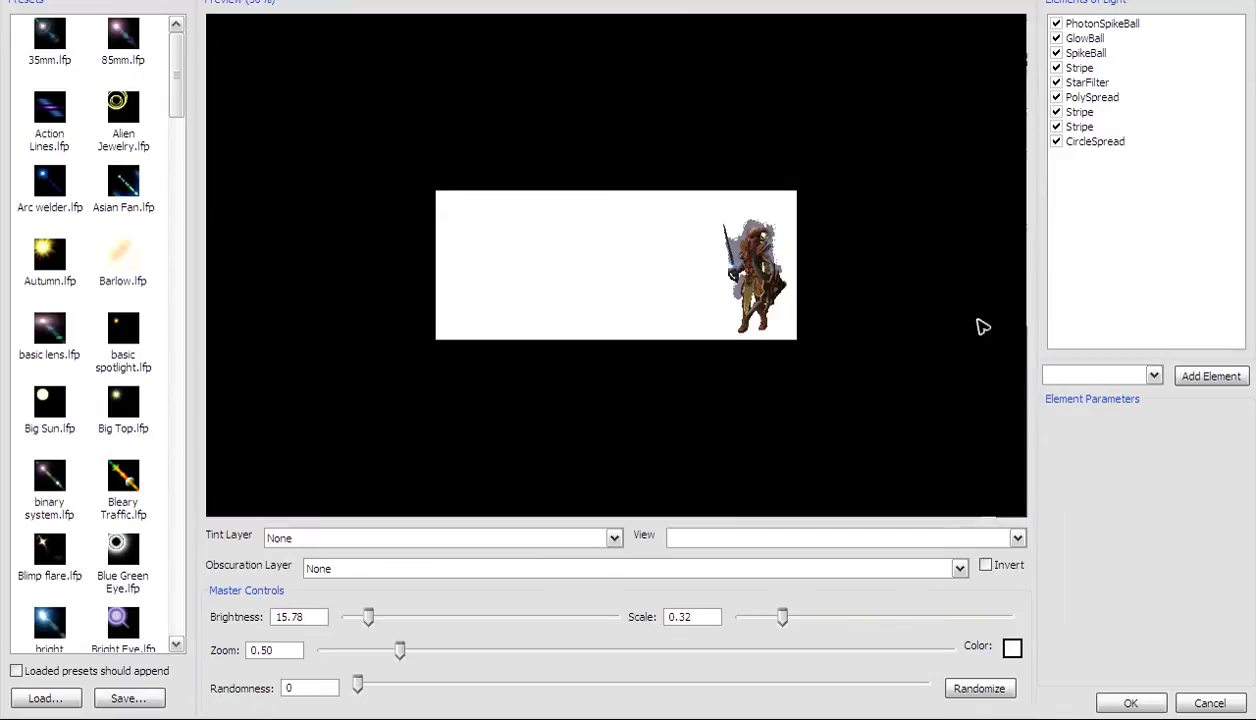
click(1130, 703)
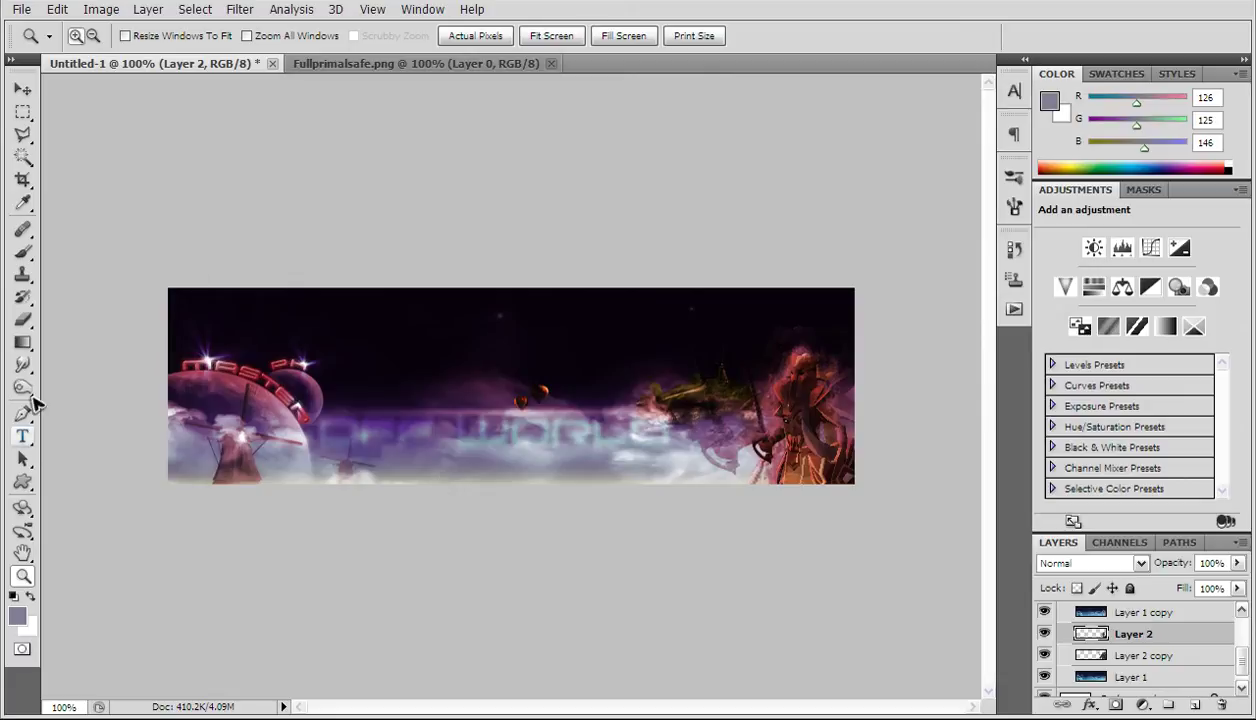
Step: Save the banner to the Desktop as a layered Photoshop file named Master PK
click(18, 12)
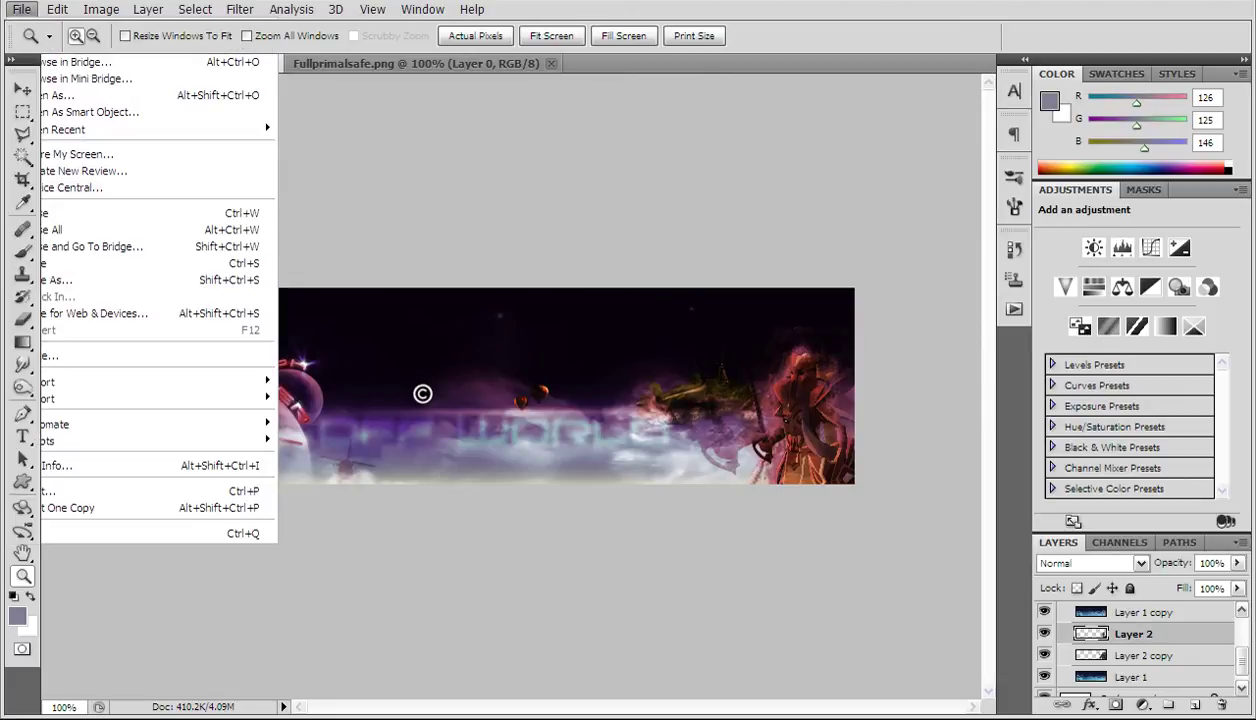
click(57, 279)
text(Master PK)
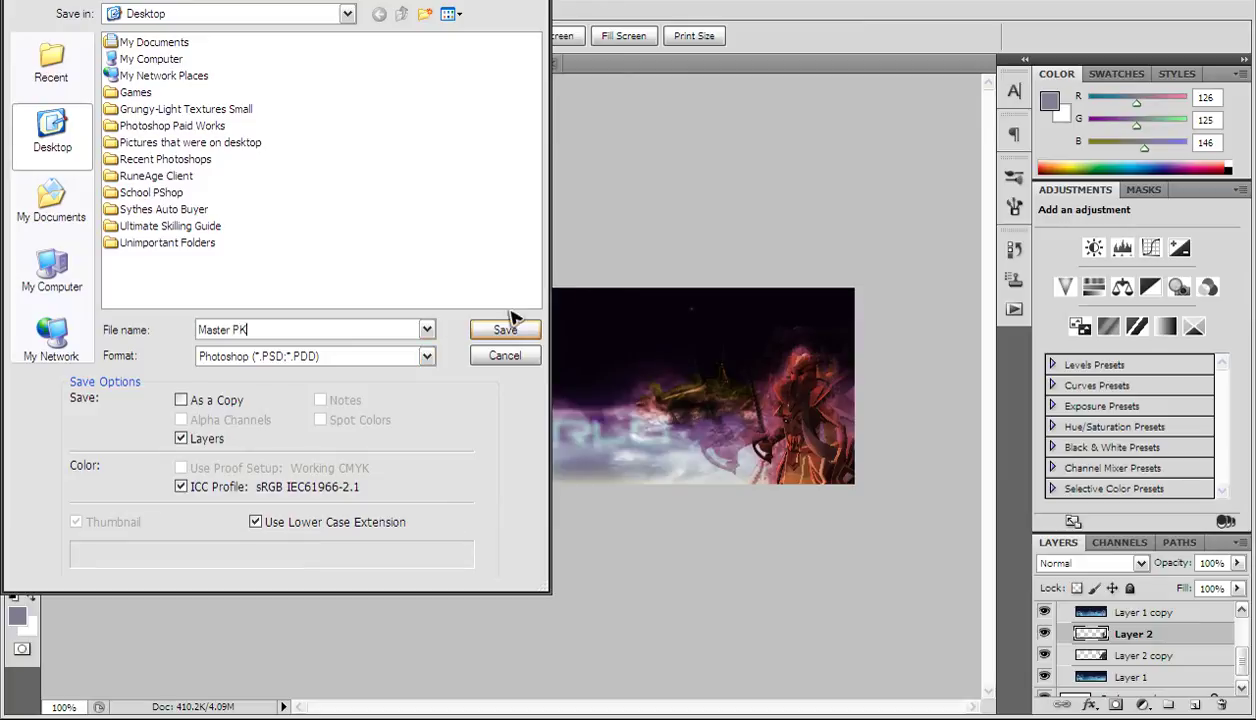
click(506, 329)
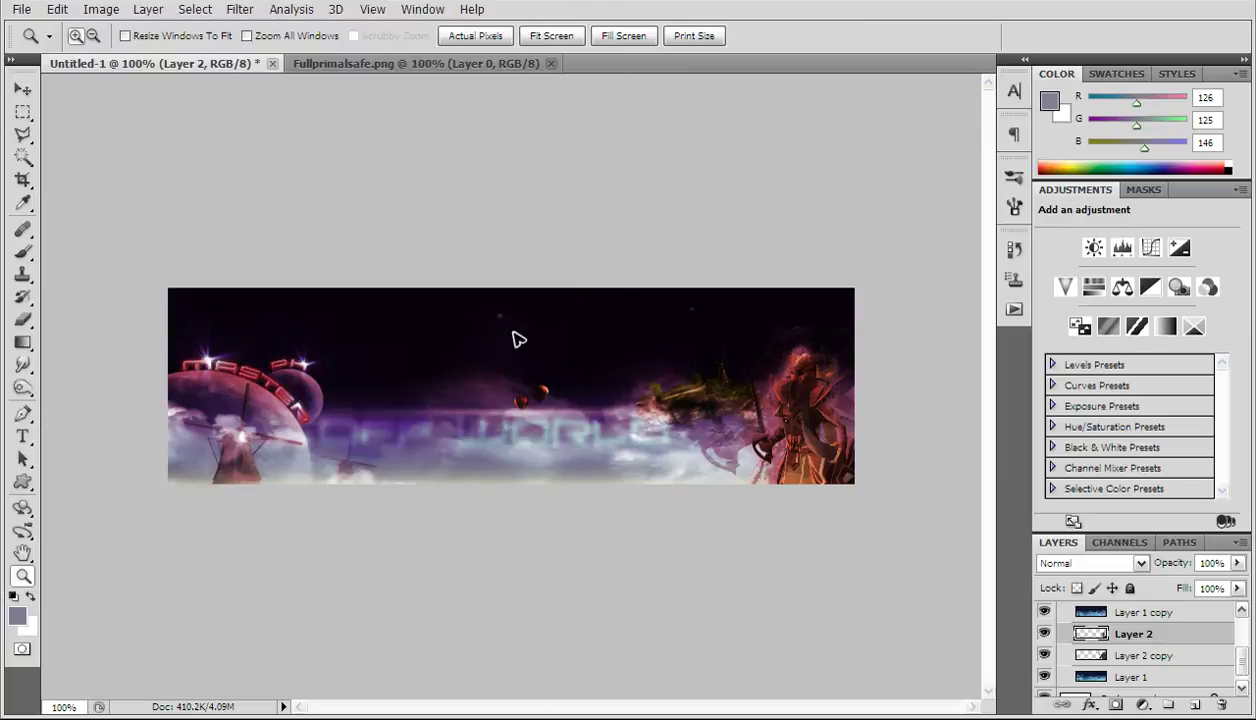
click(828, 213)
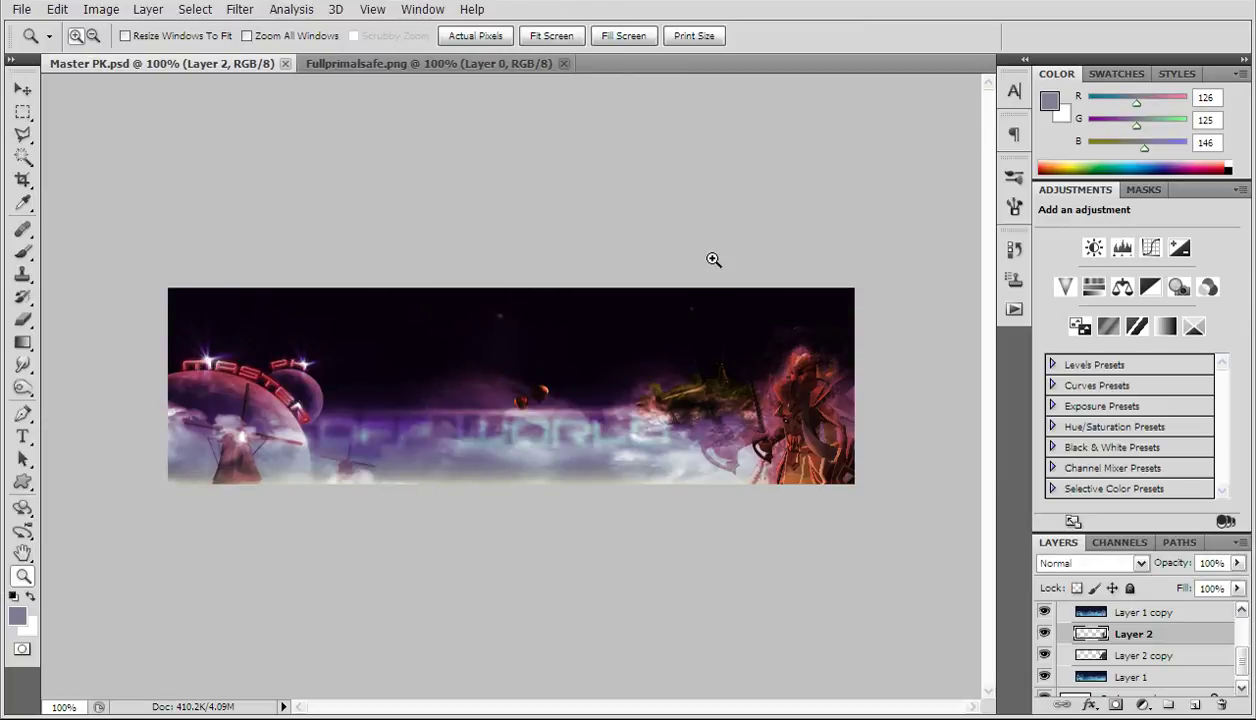
key(alt+Tab)
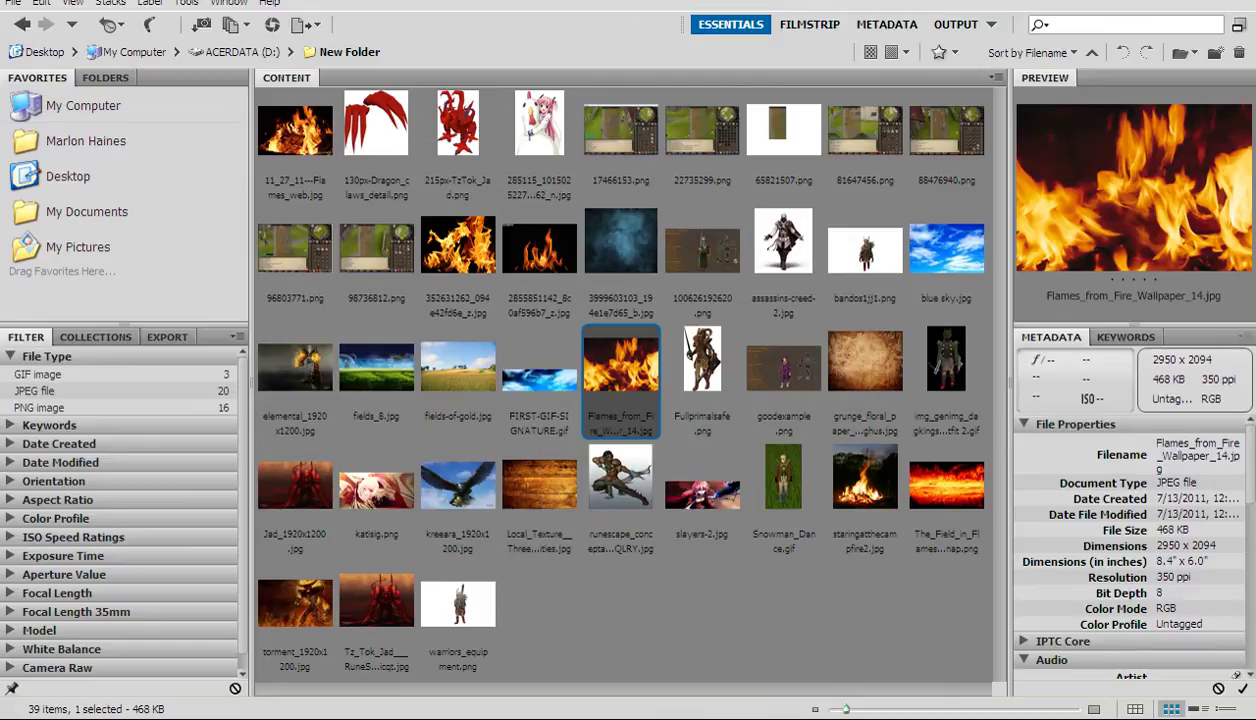
click(498, 718)
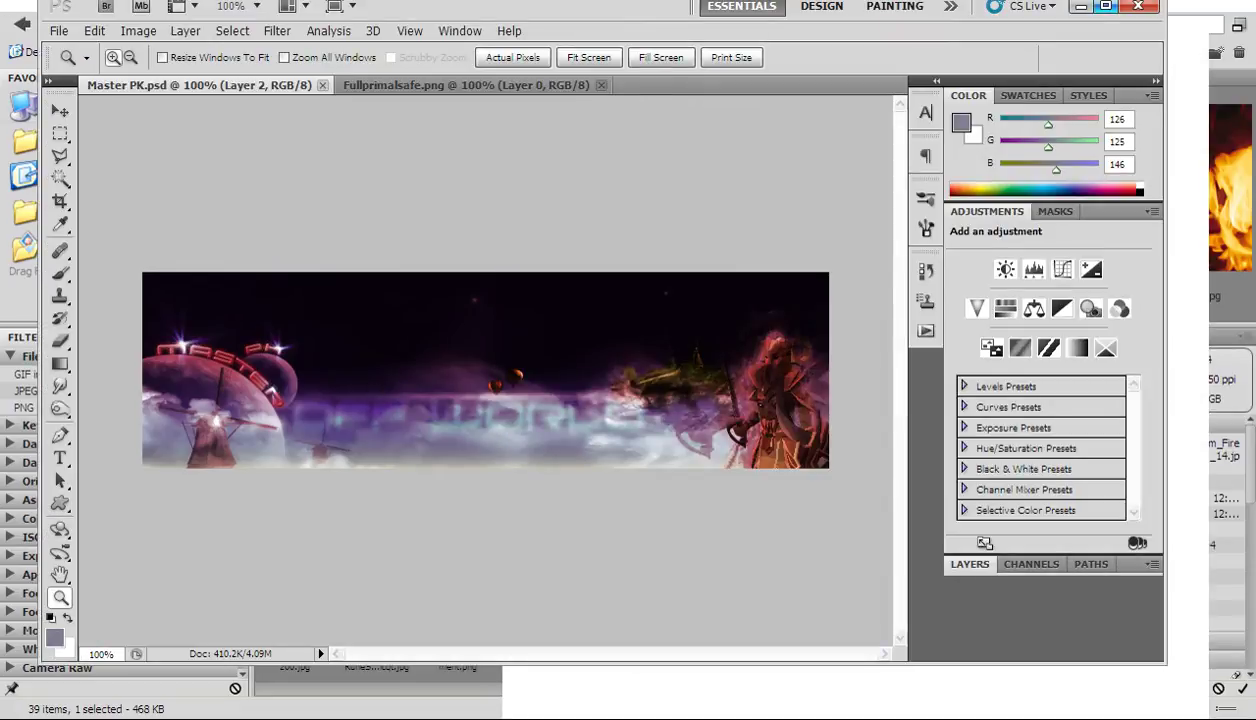
click(1109, 5)
drag(1110, 8, 1108, 4)
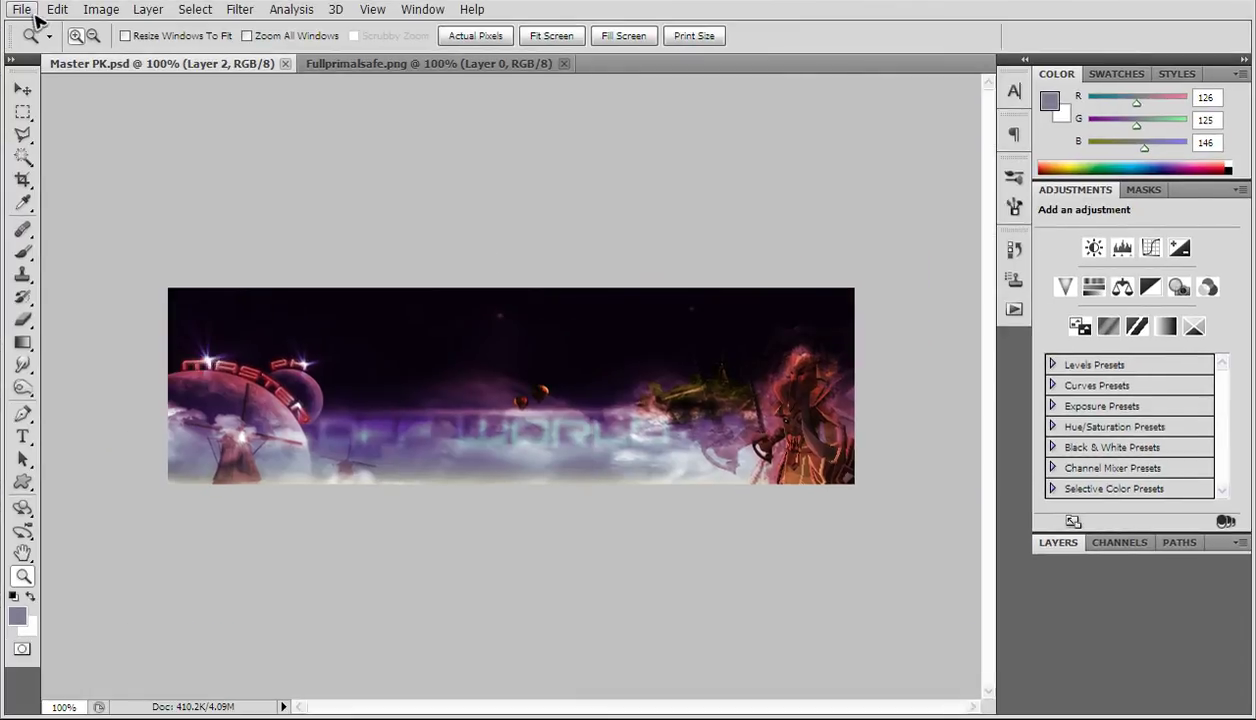
Step: Save the banner to the Desktop as a JPEG named Master PK with maximum quality 12
click(21, 9)
click(48, 275)
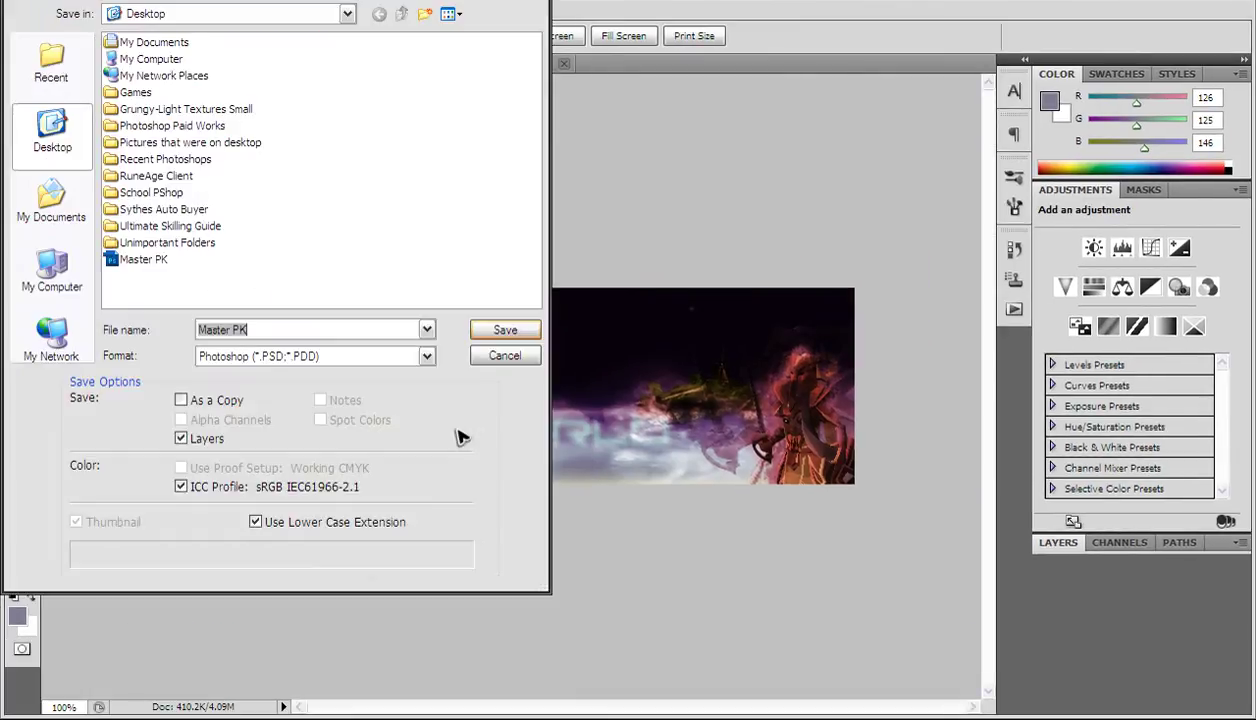
click(380, 358)
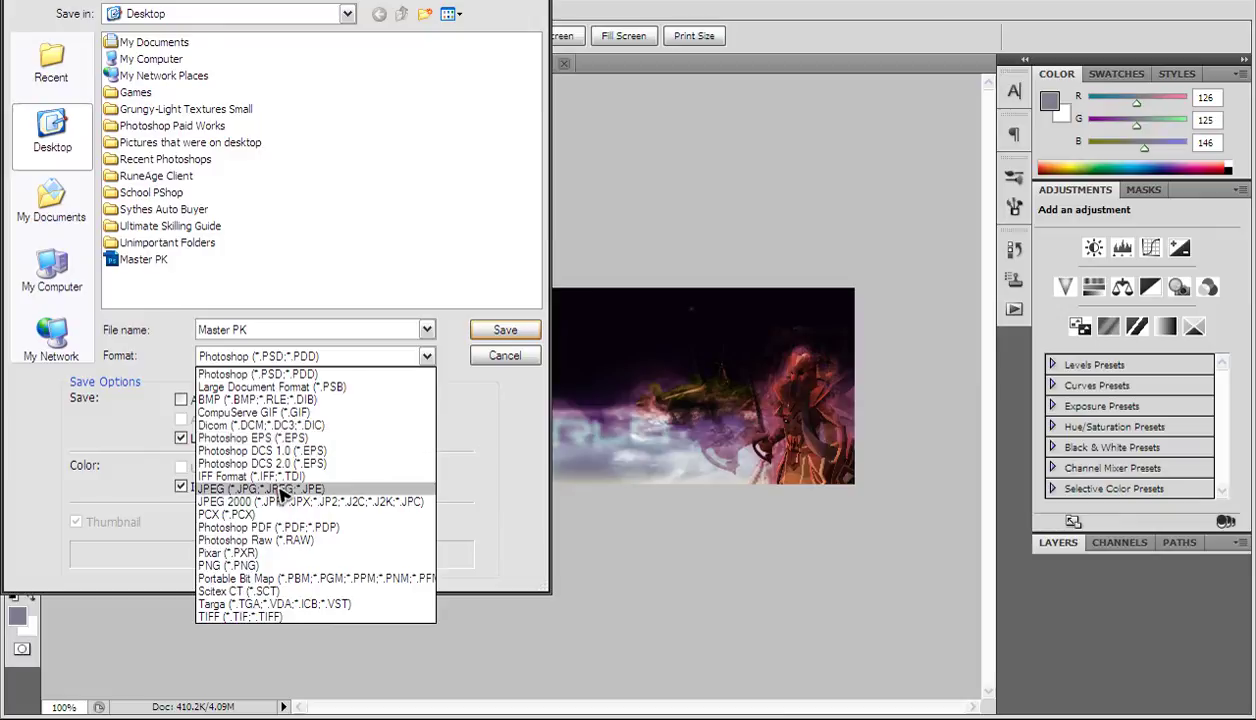
click(283, 490)
click(505, 331)
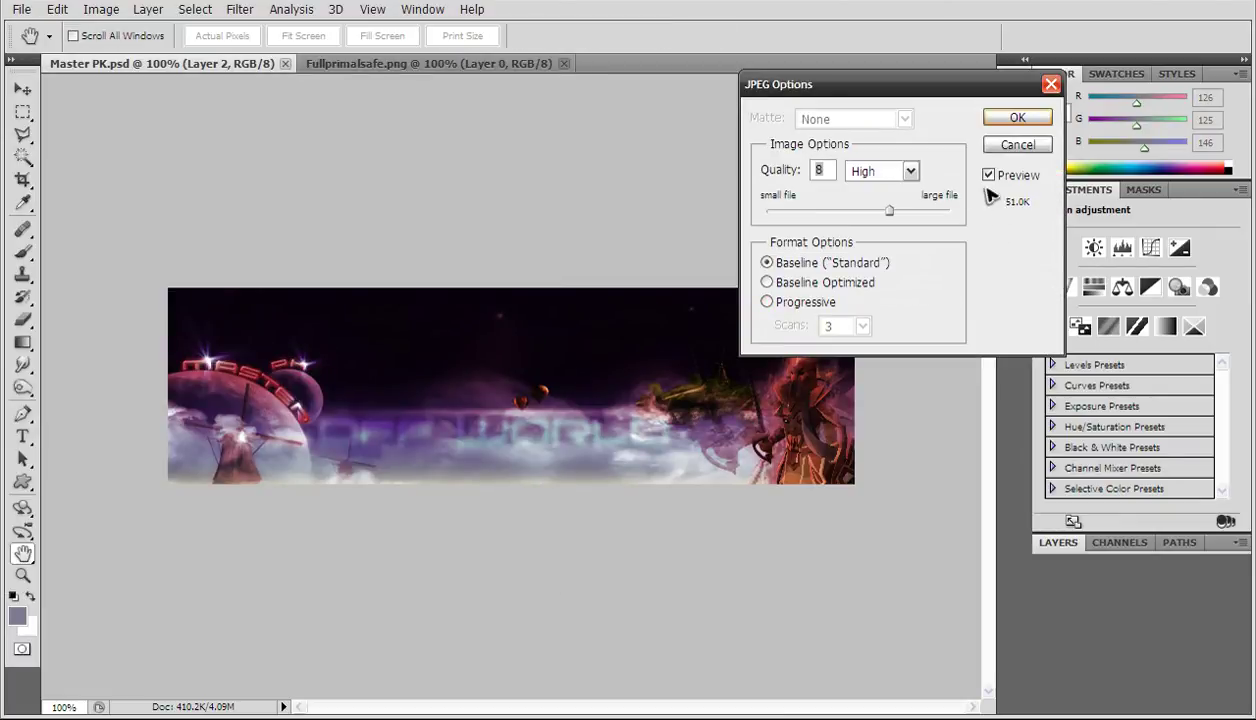
drag(889, 210, 950, 210)
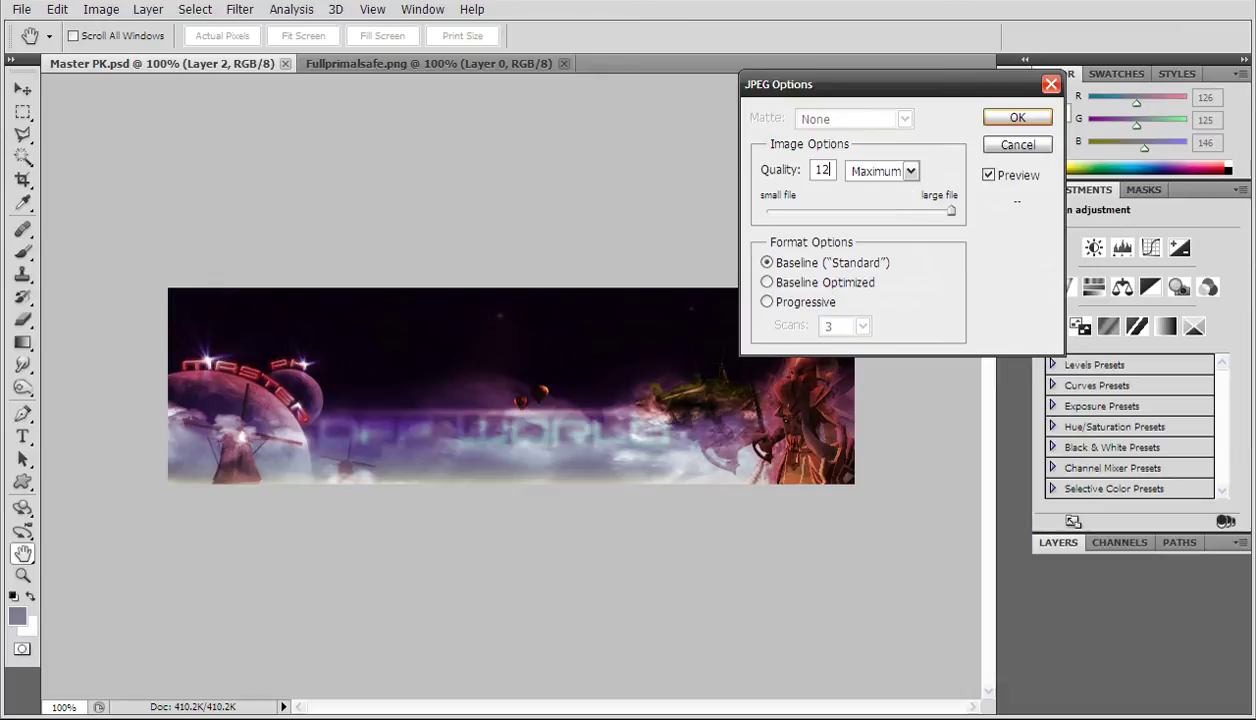
click(1017, 117)
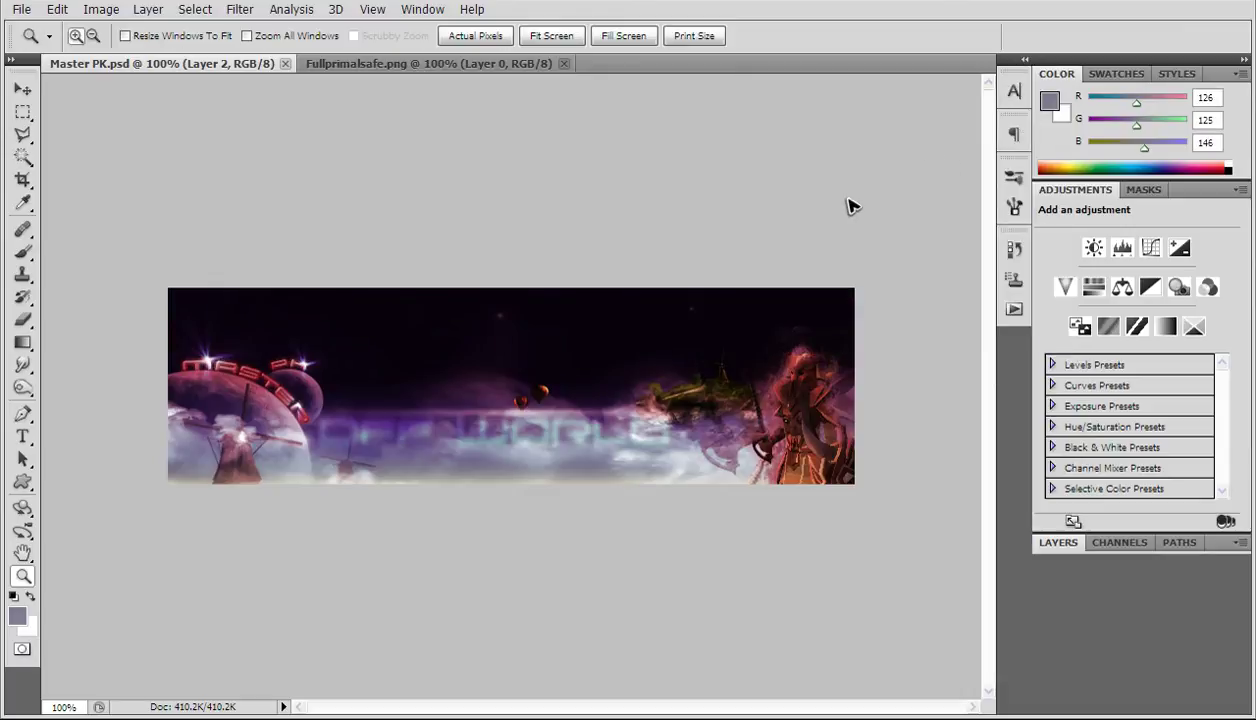
Step: Switch to the browser to review the forum's banner request, and stop the song in the media player
click(1056, 540)
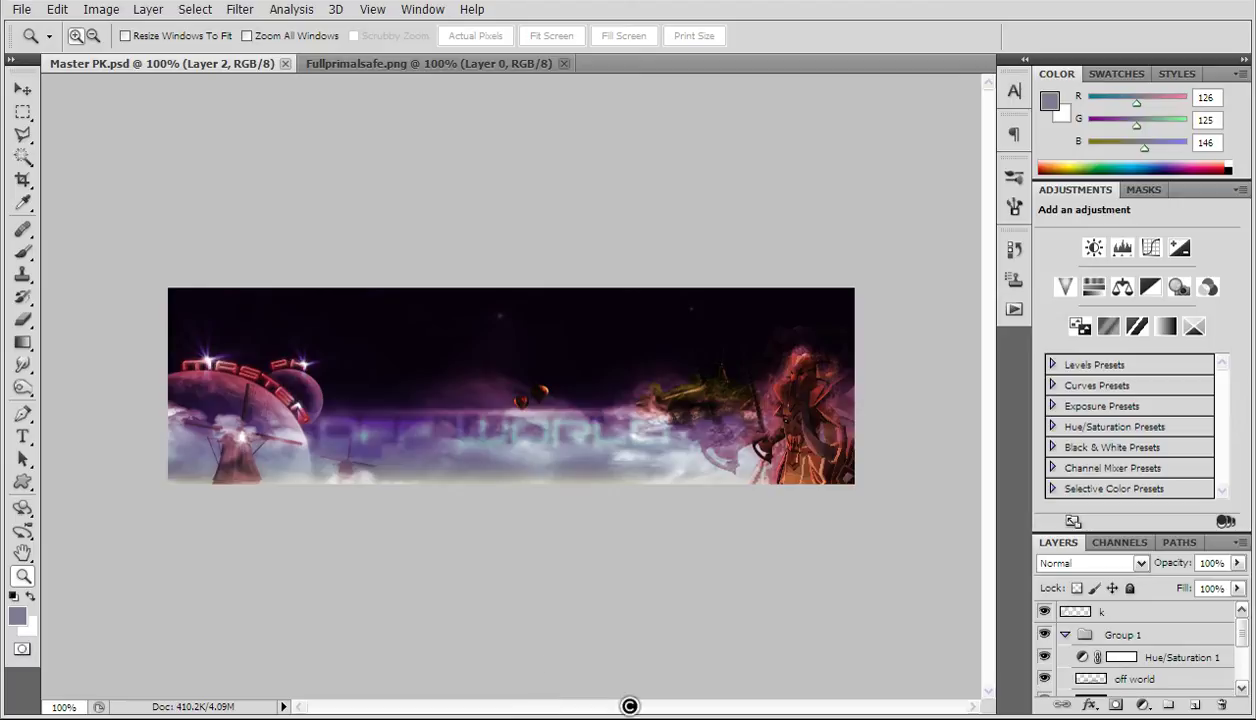
key(alt+Tab)
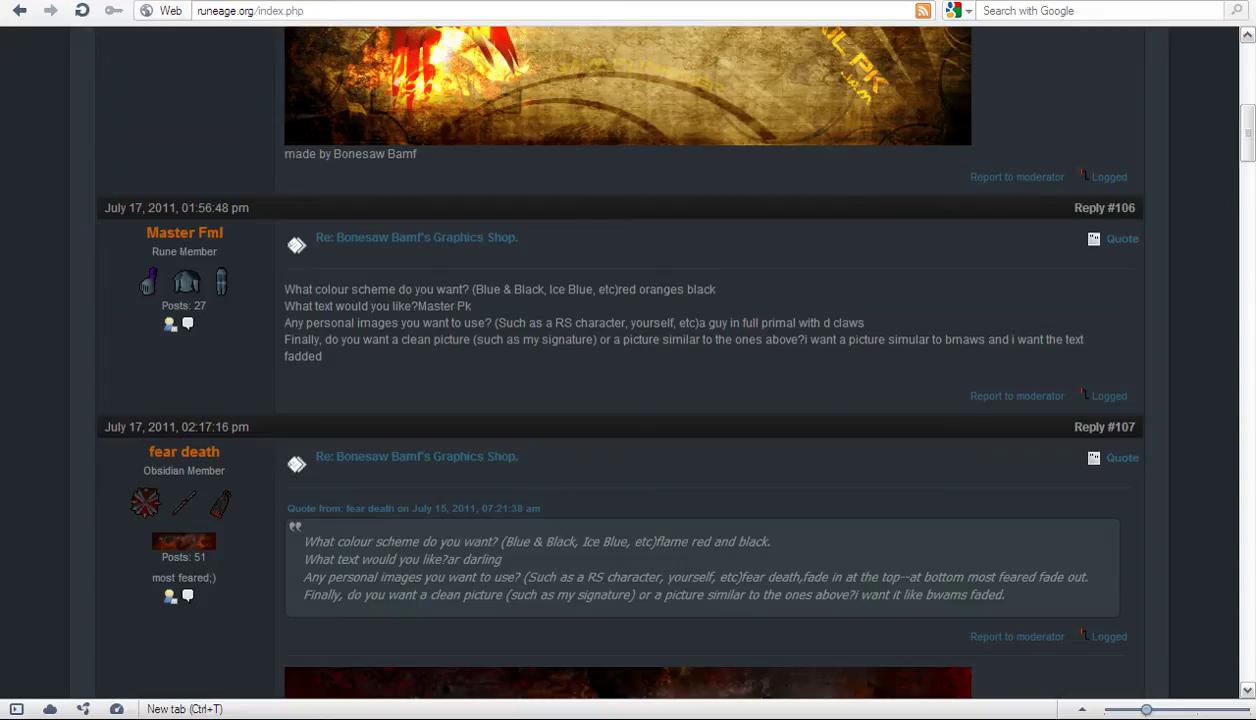
click(448, 719)
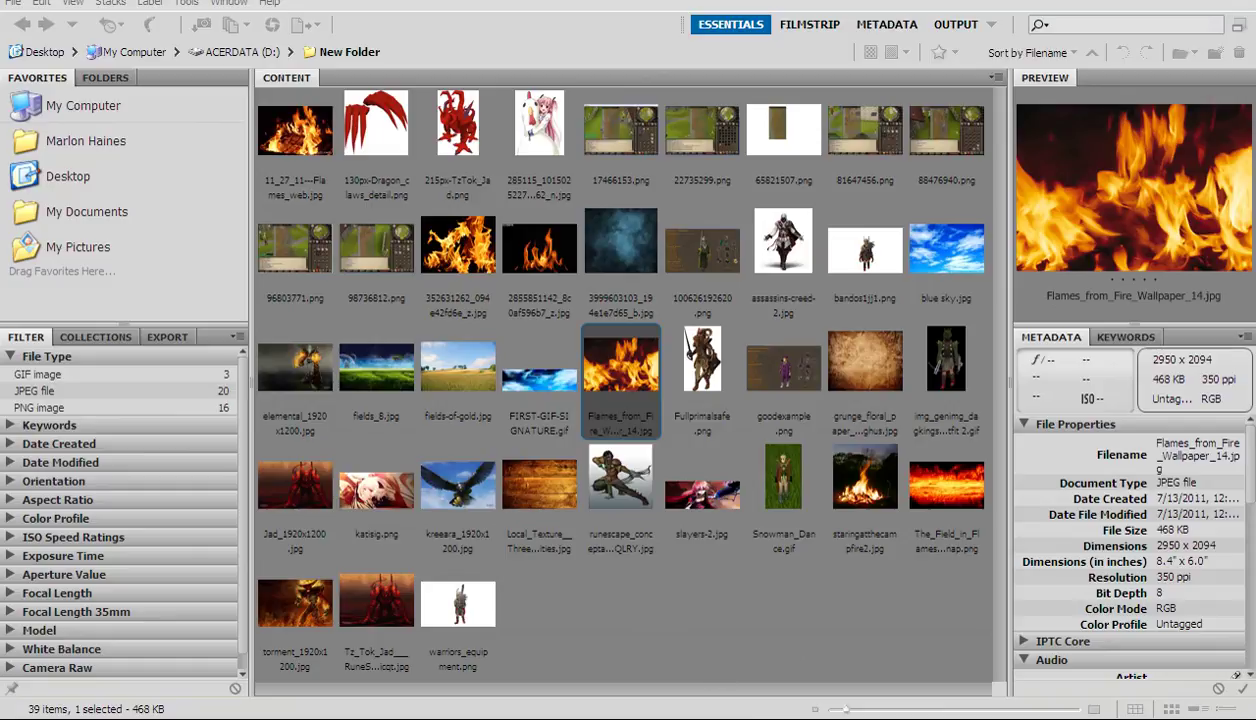
click(533, 353)
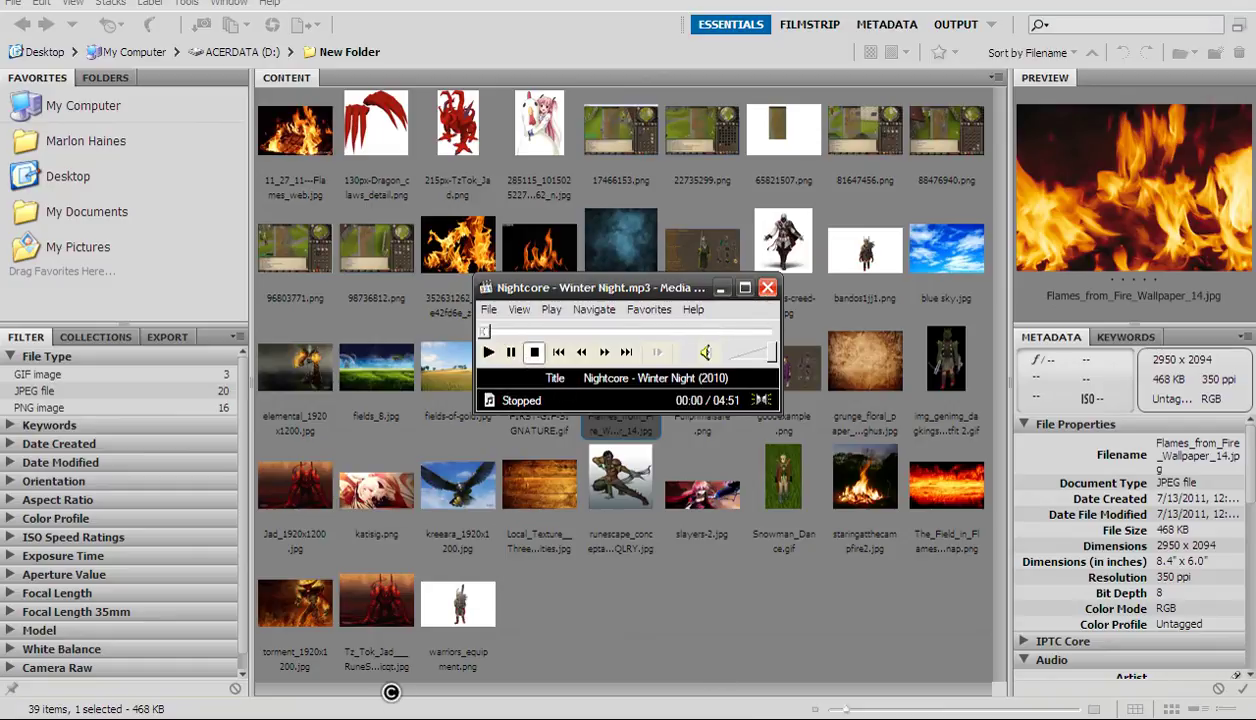